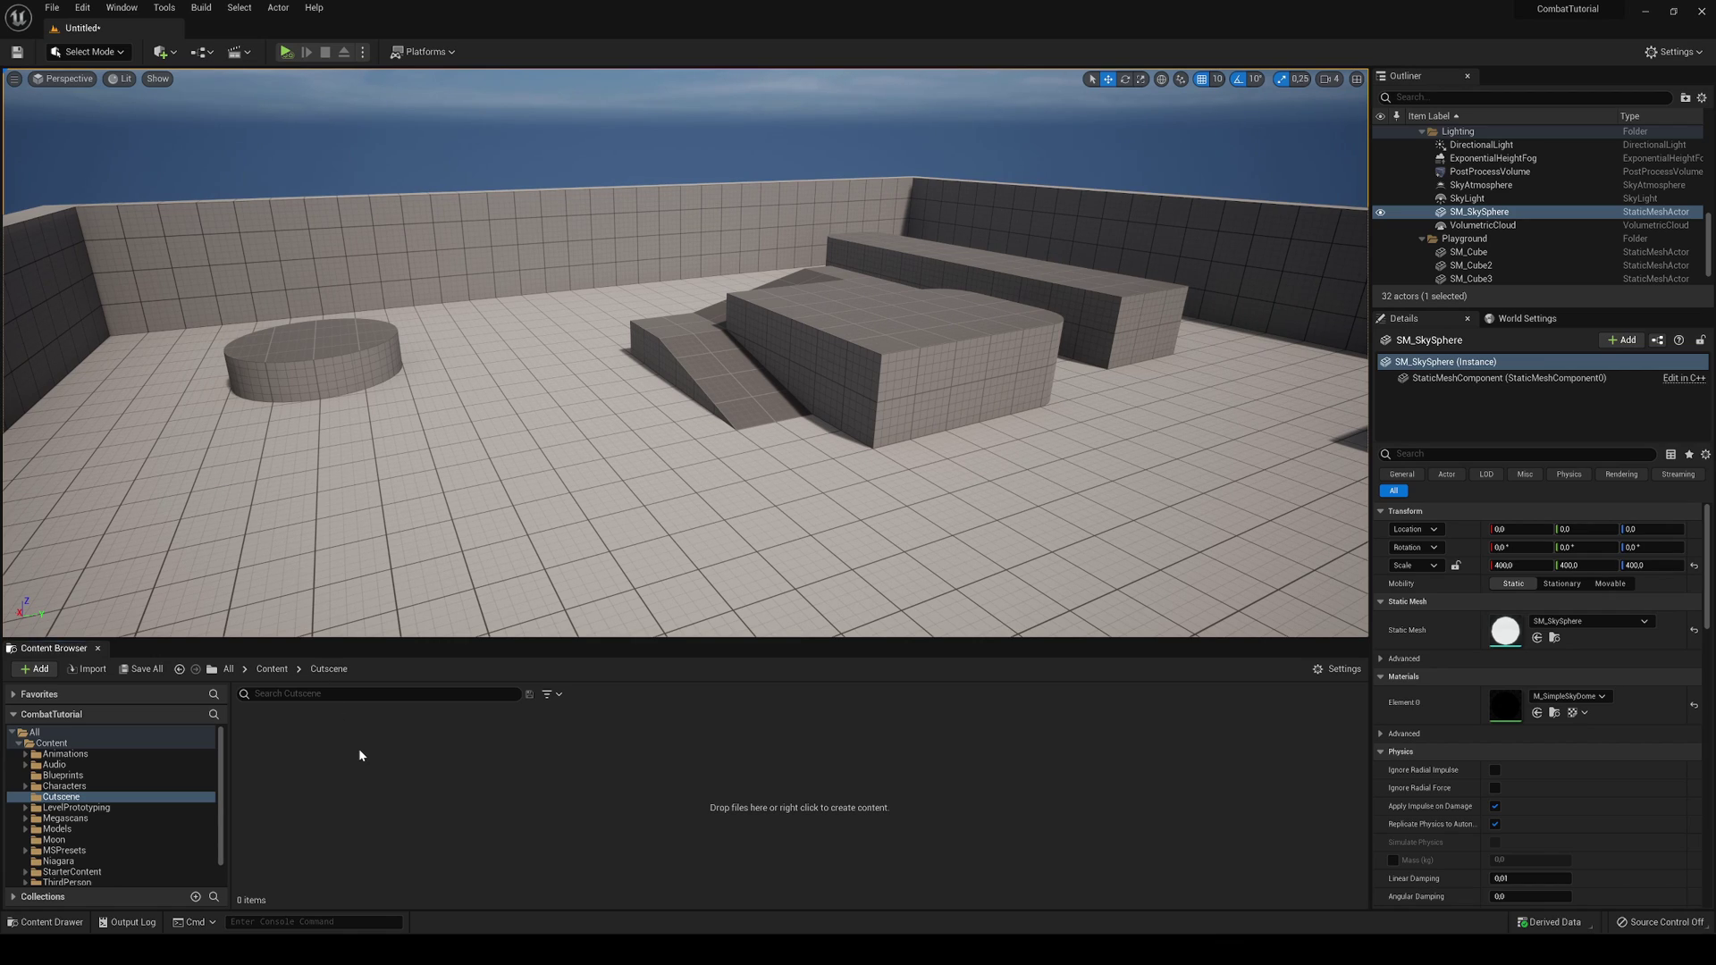
- Open the Cinematics dropdown to show Add Level Sequence and Add Master Sequence
left_click(237, 52)
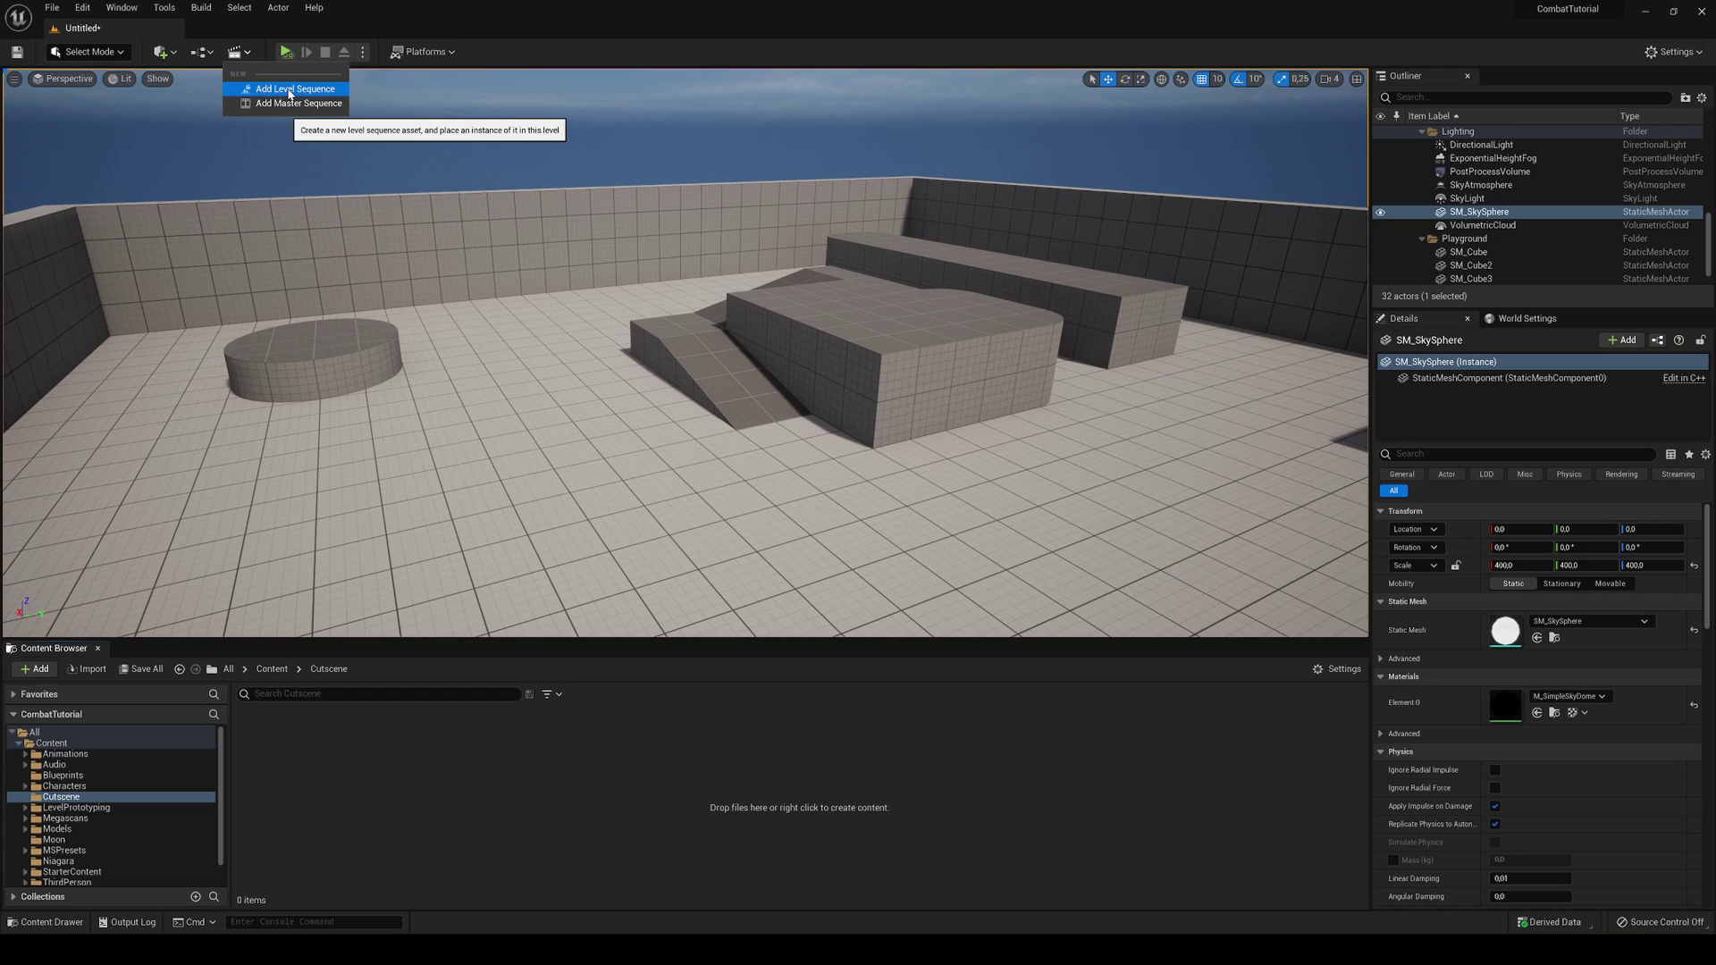
- Add a level sequence and save it as Sequence1 in the Cutscene folder
left_click(288, 89)
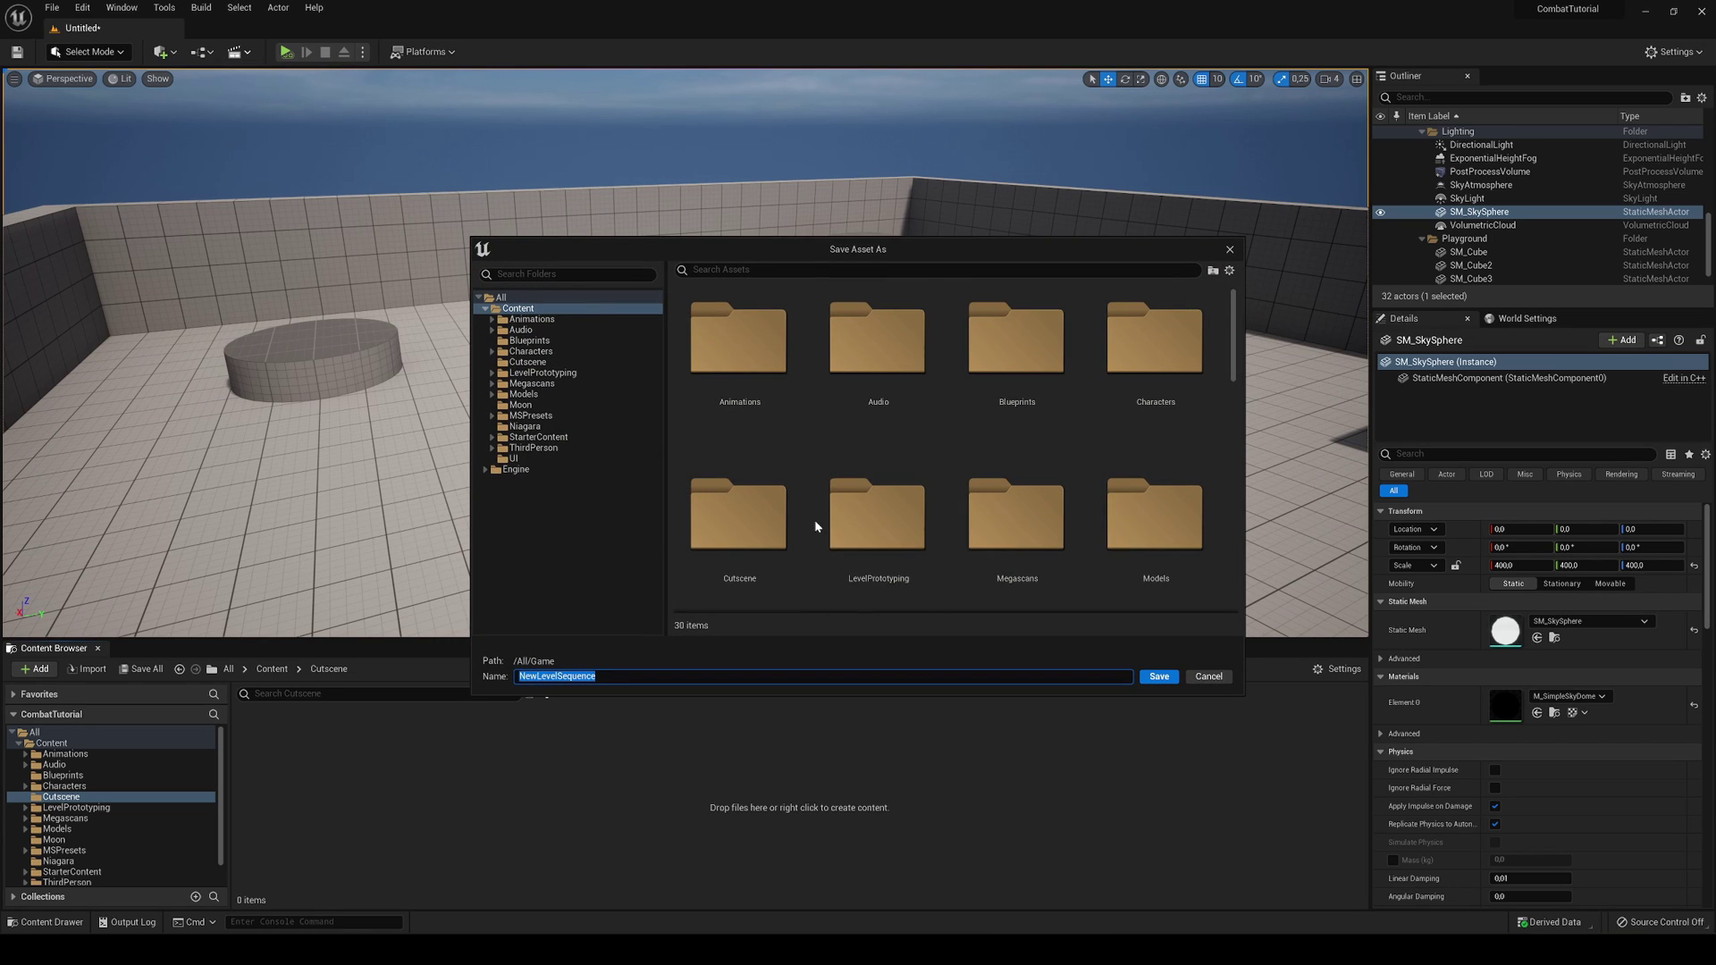
double_click(768, 523)
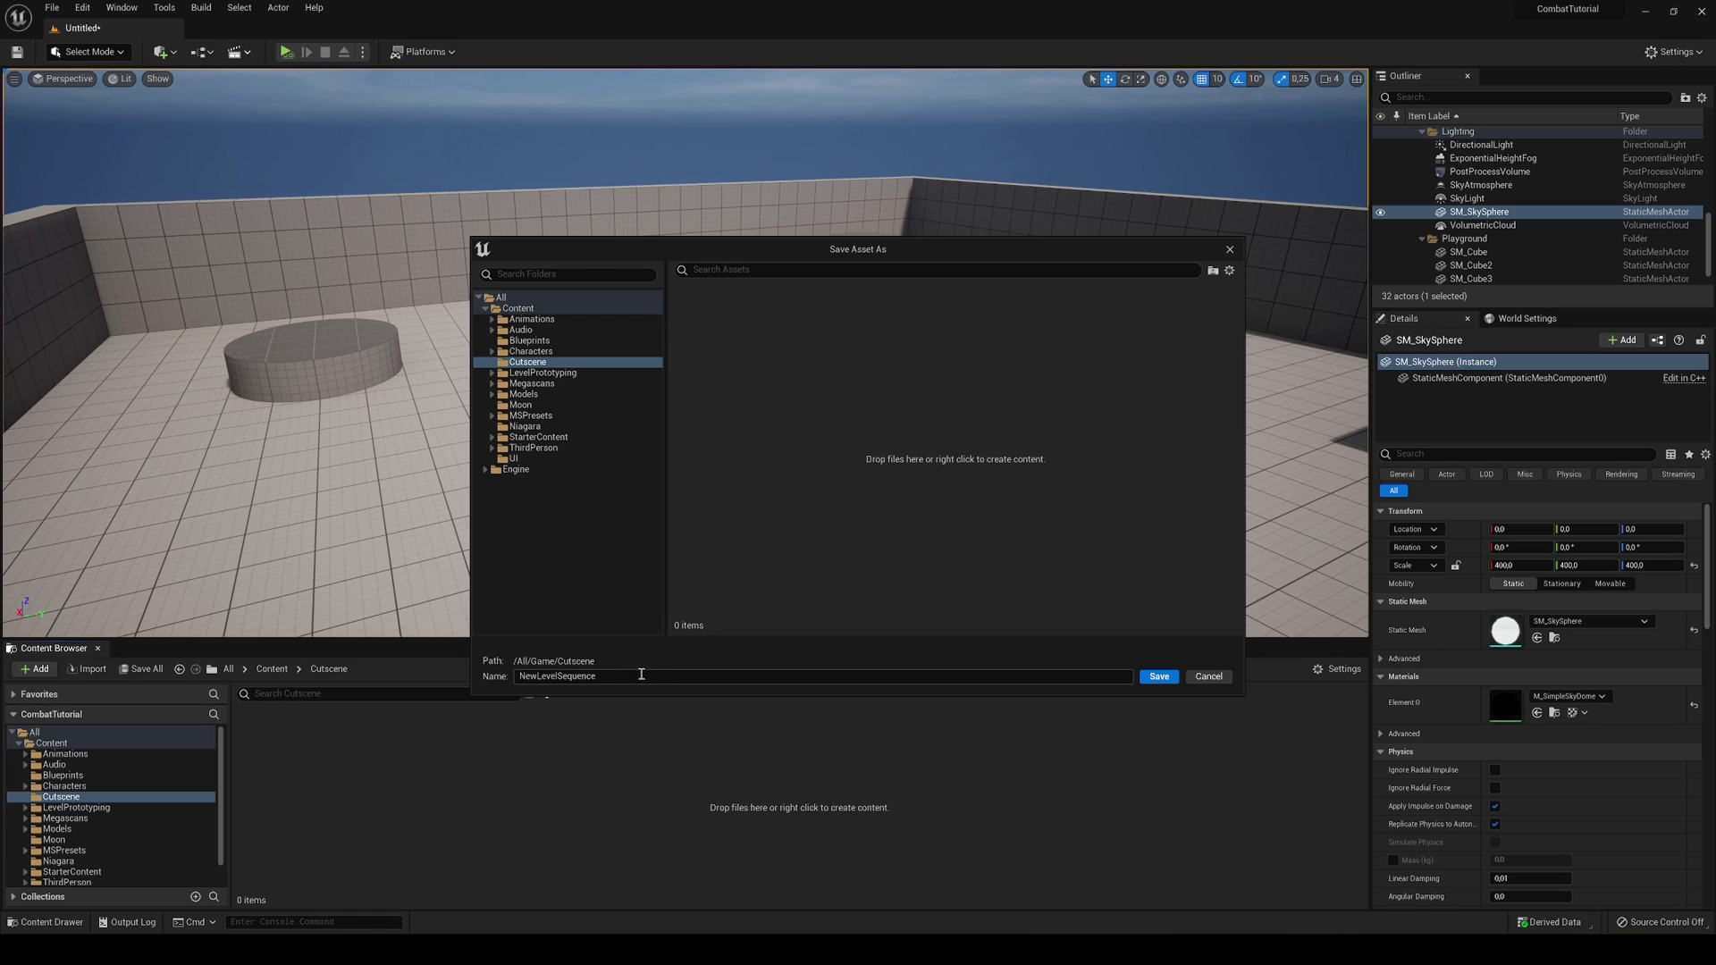
left_click_drag(636, 676, 463, 672)
key("BackSpace")
left_click(590, 676)
type("1")
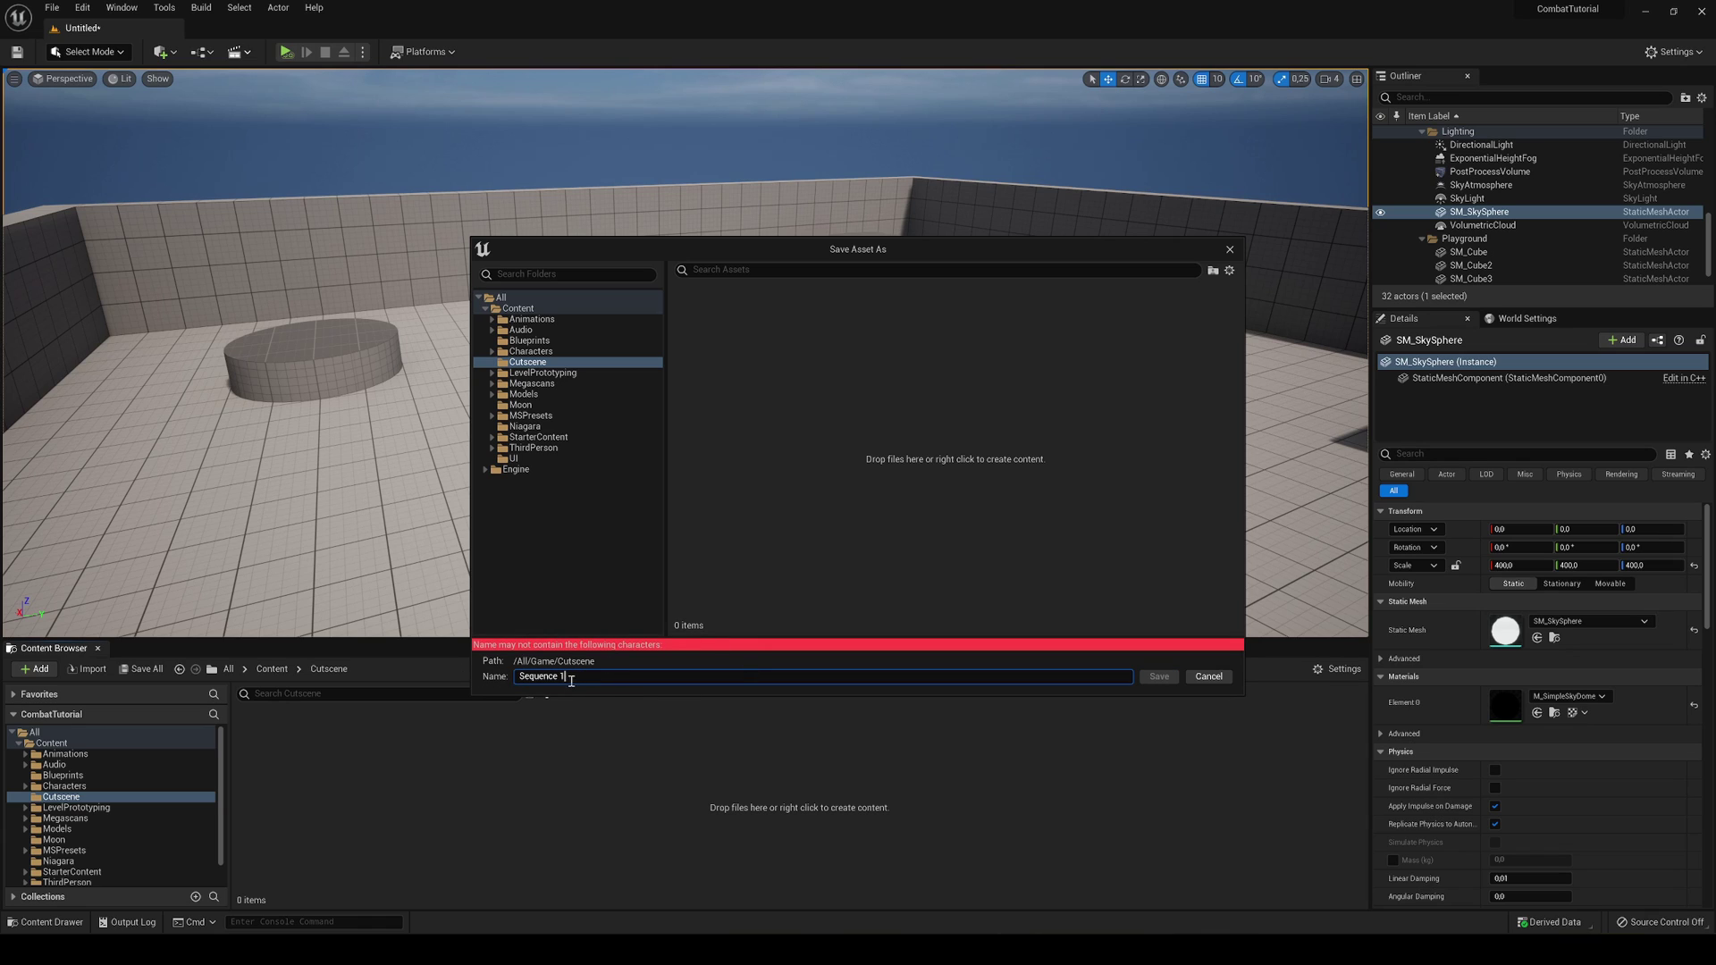
left_click(560, 677)
key("BackSpace")
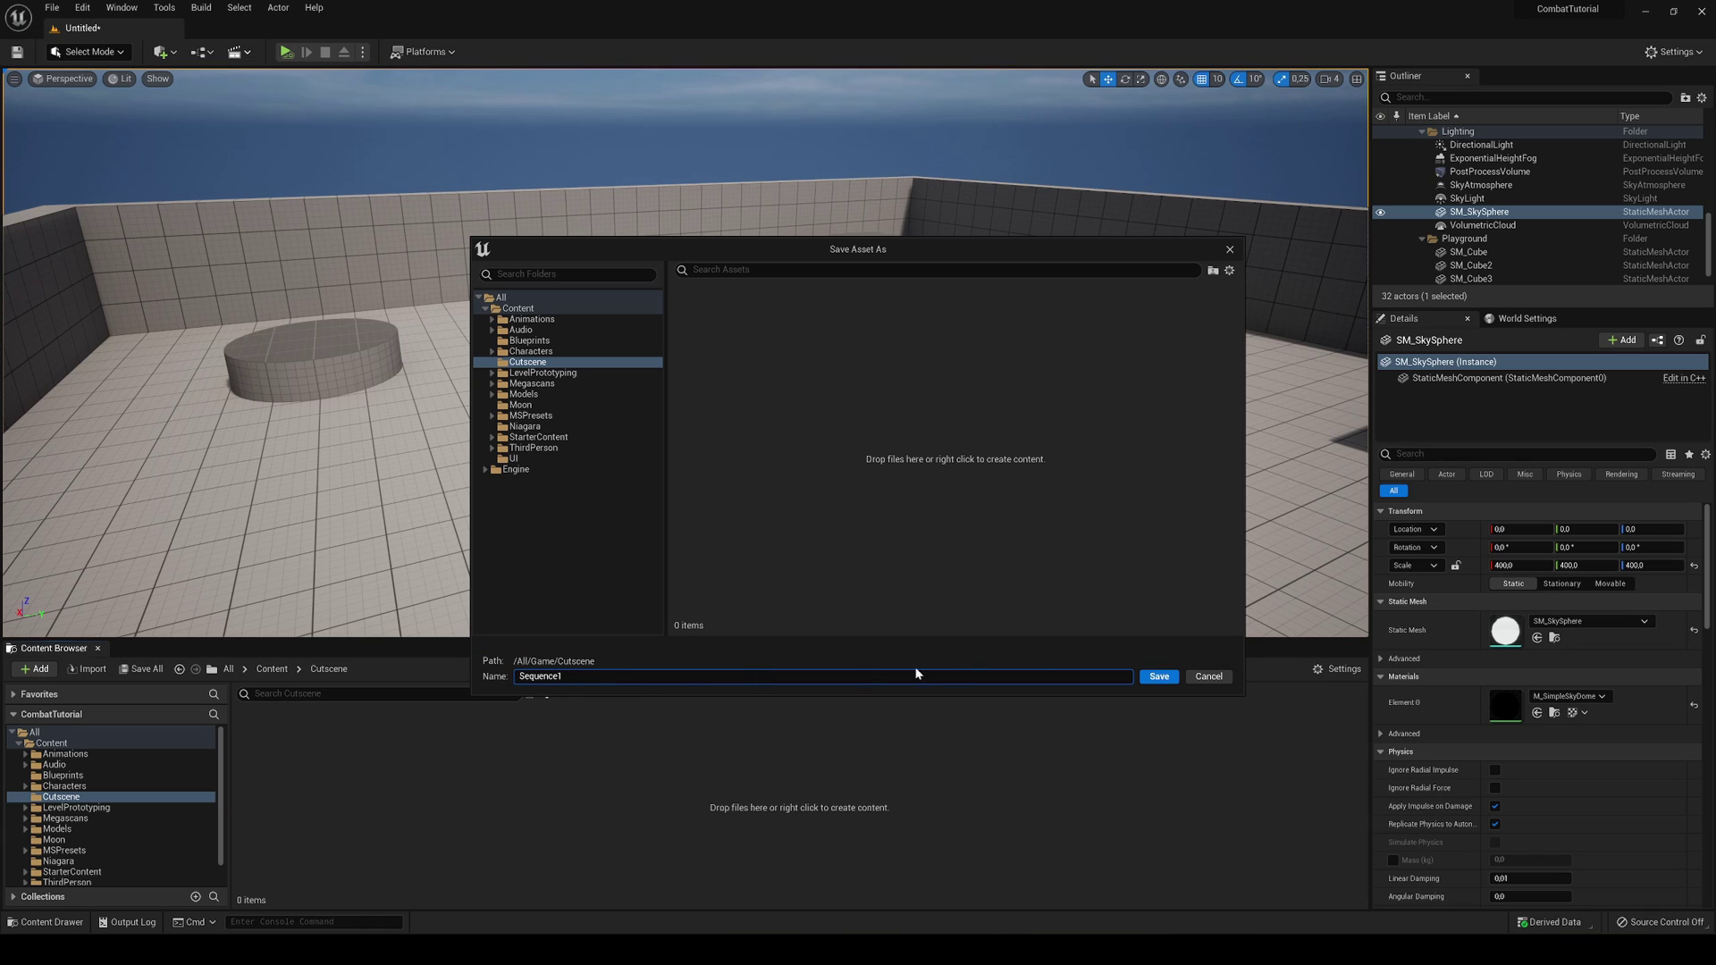
left_click(1159, 676)
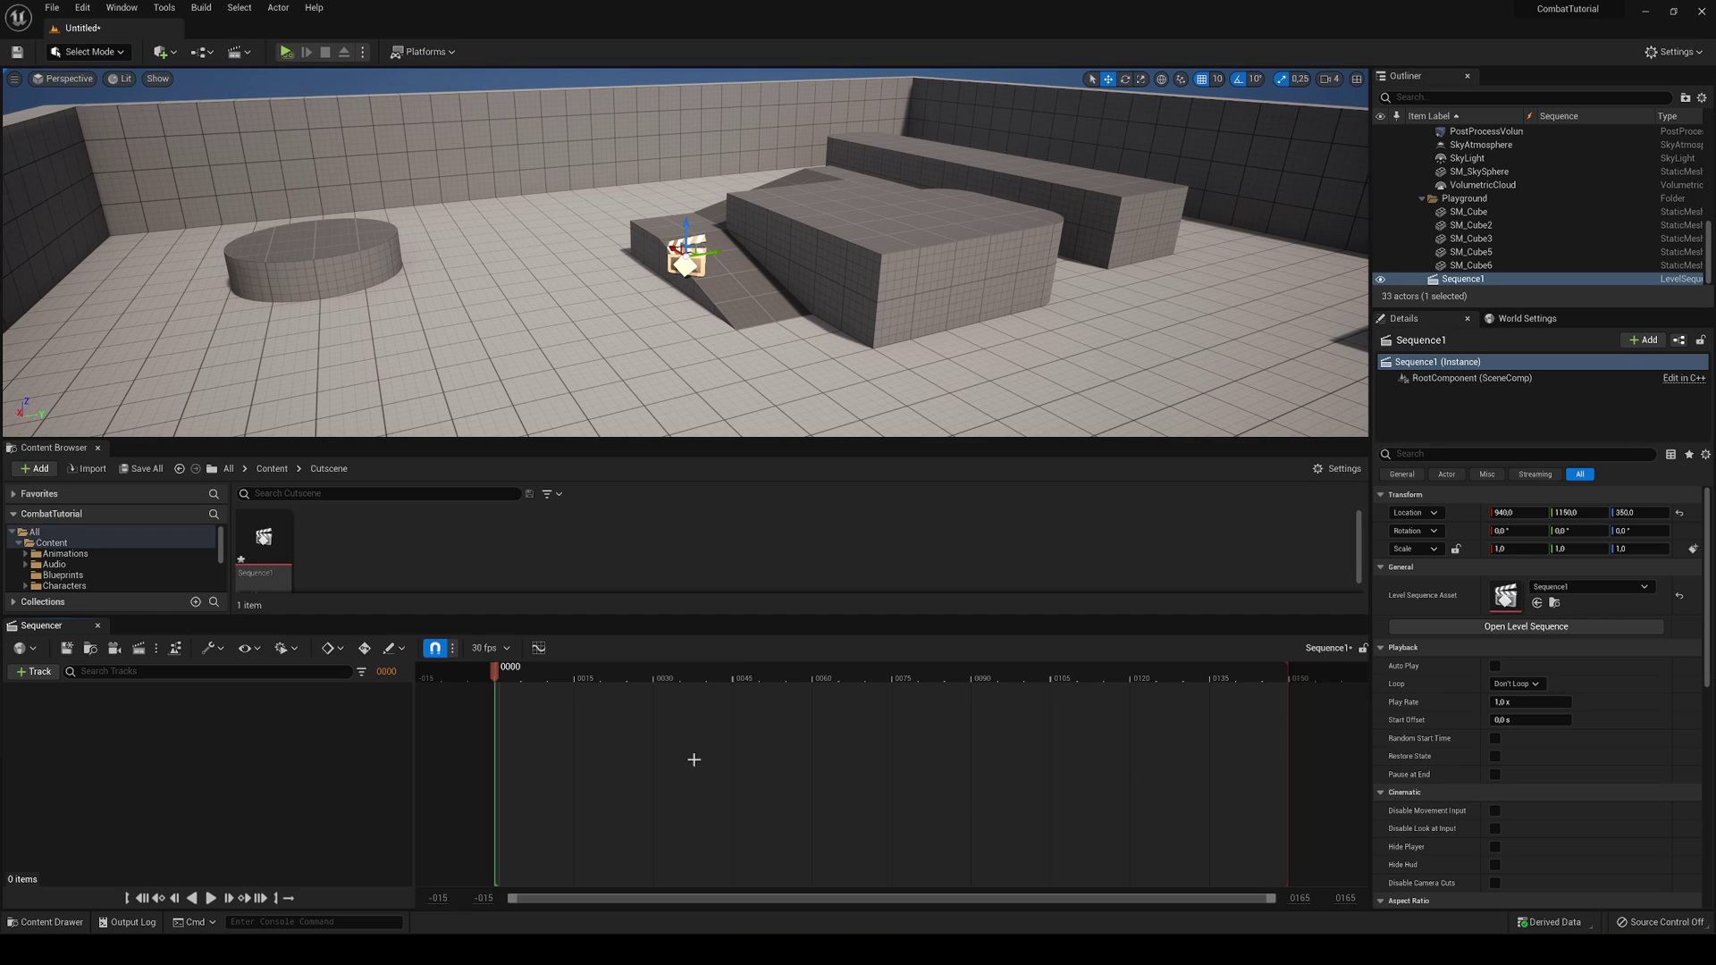
- Place a Cine Camera Actor, found by searching 'camera' in All Classes, beside the ramp
left_click(163, 51)
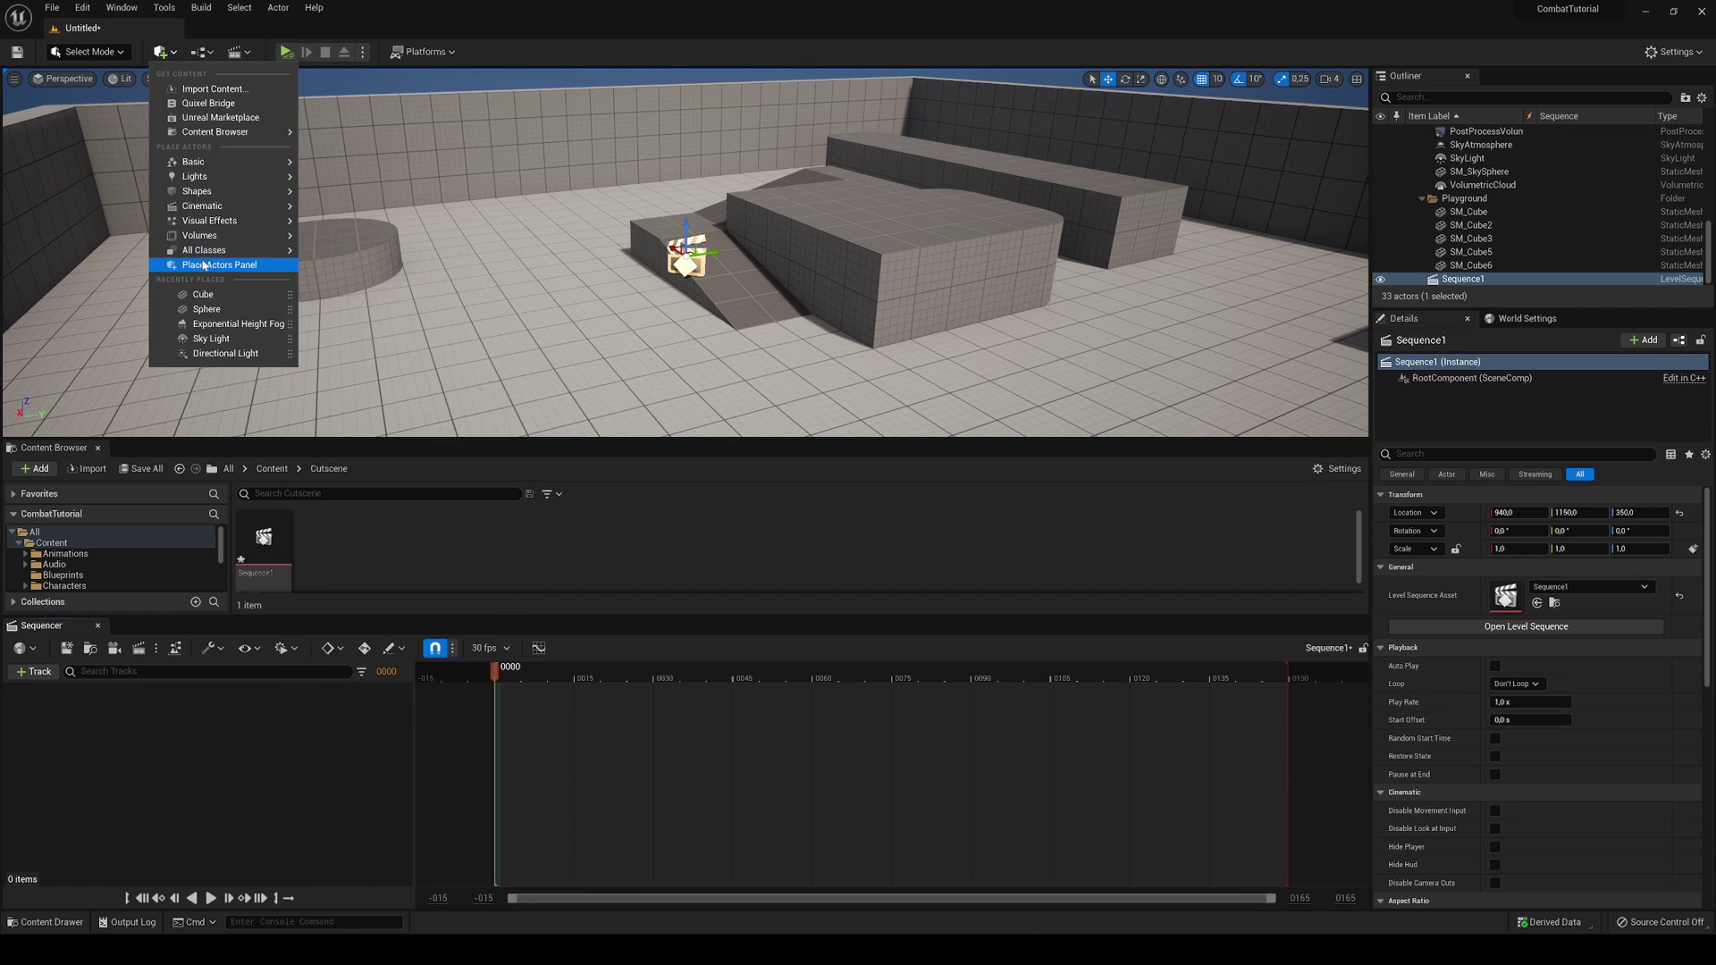
mouse_move(268, 251)
type("camera")
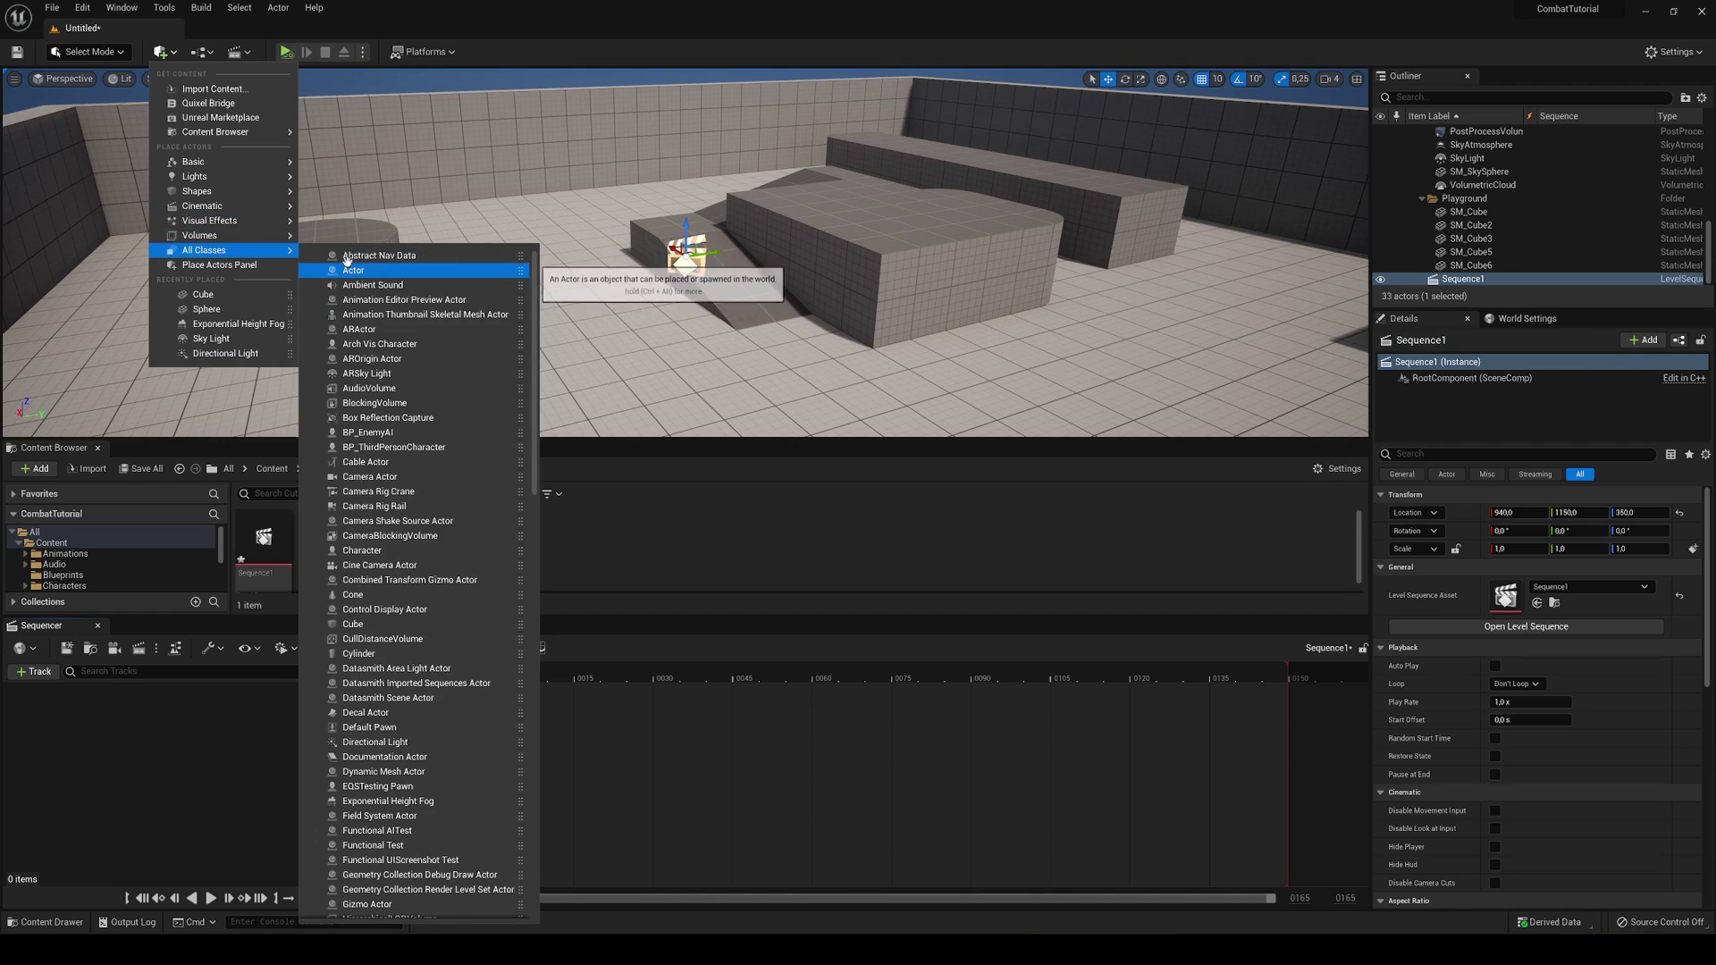
type("camera")
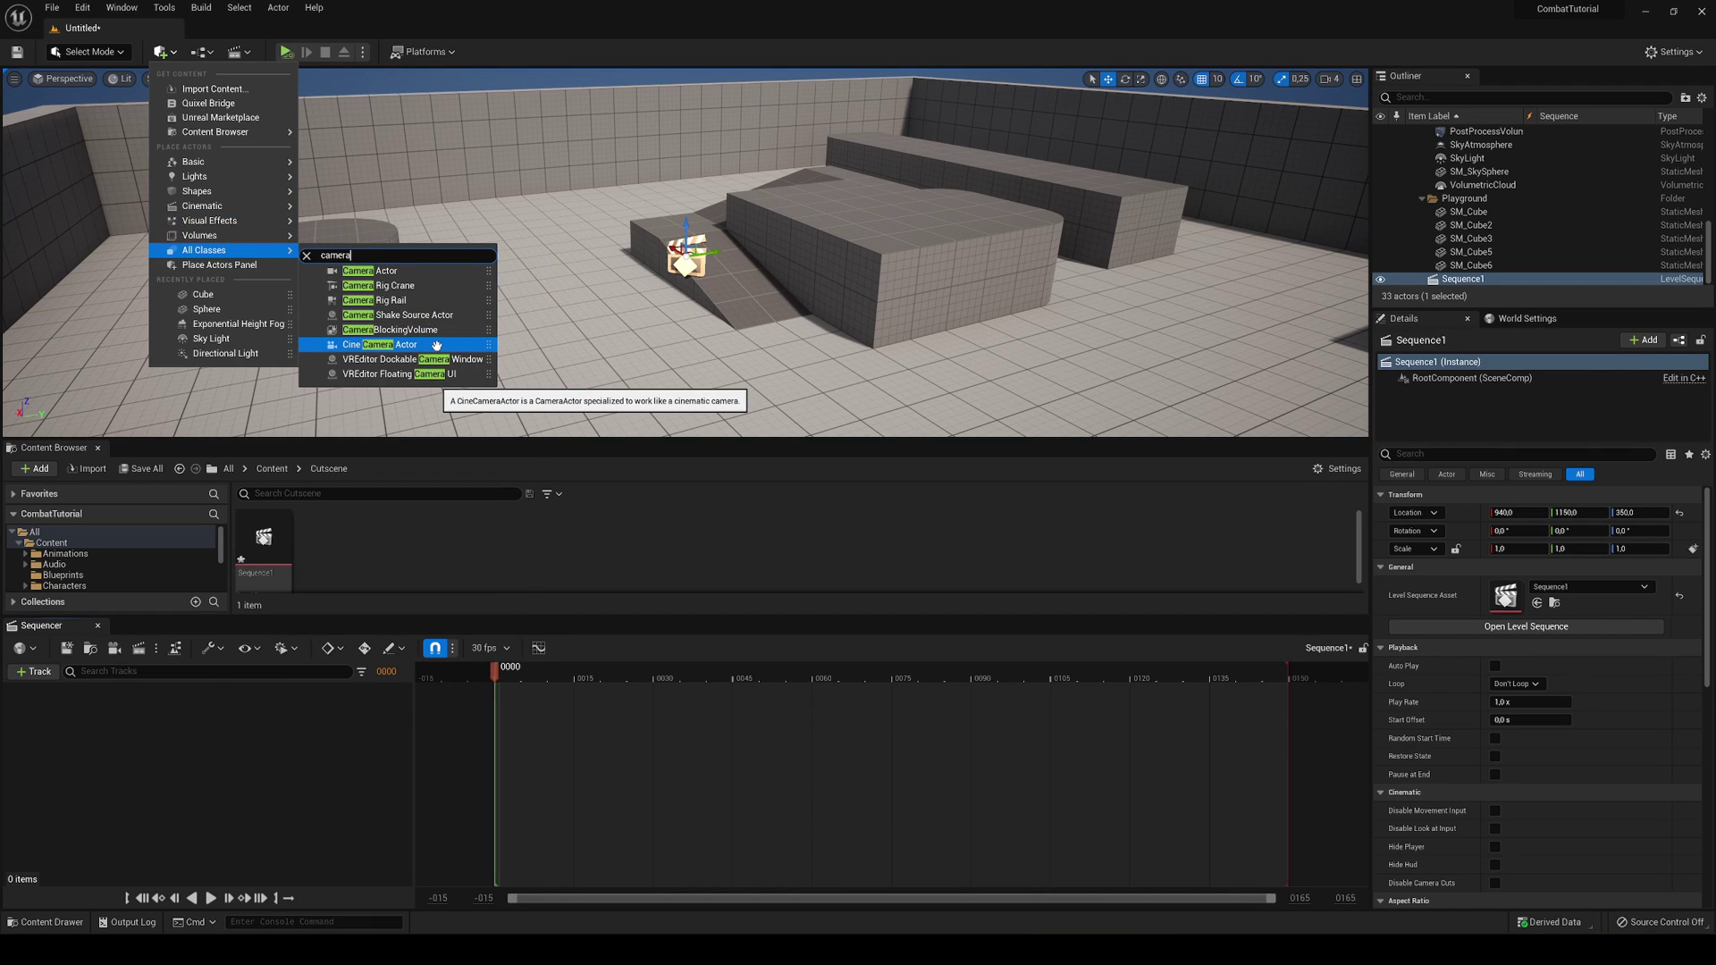
left_click(436, 345)
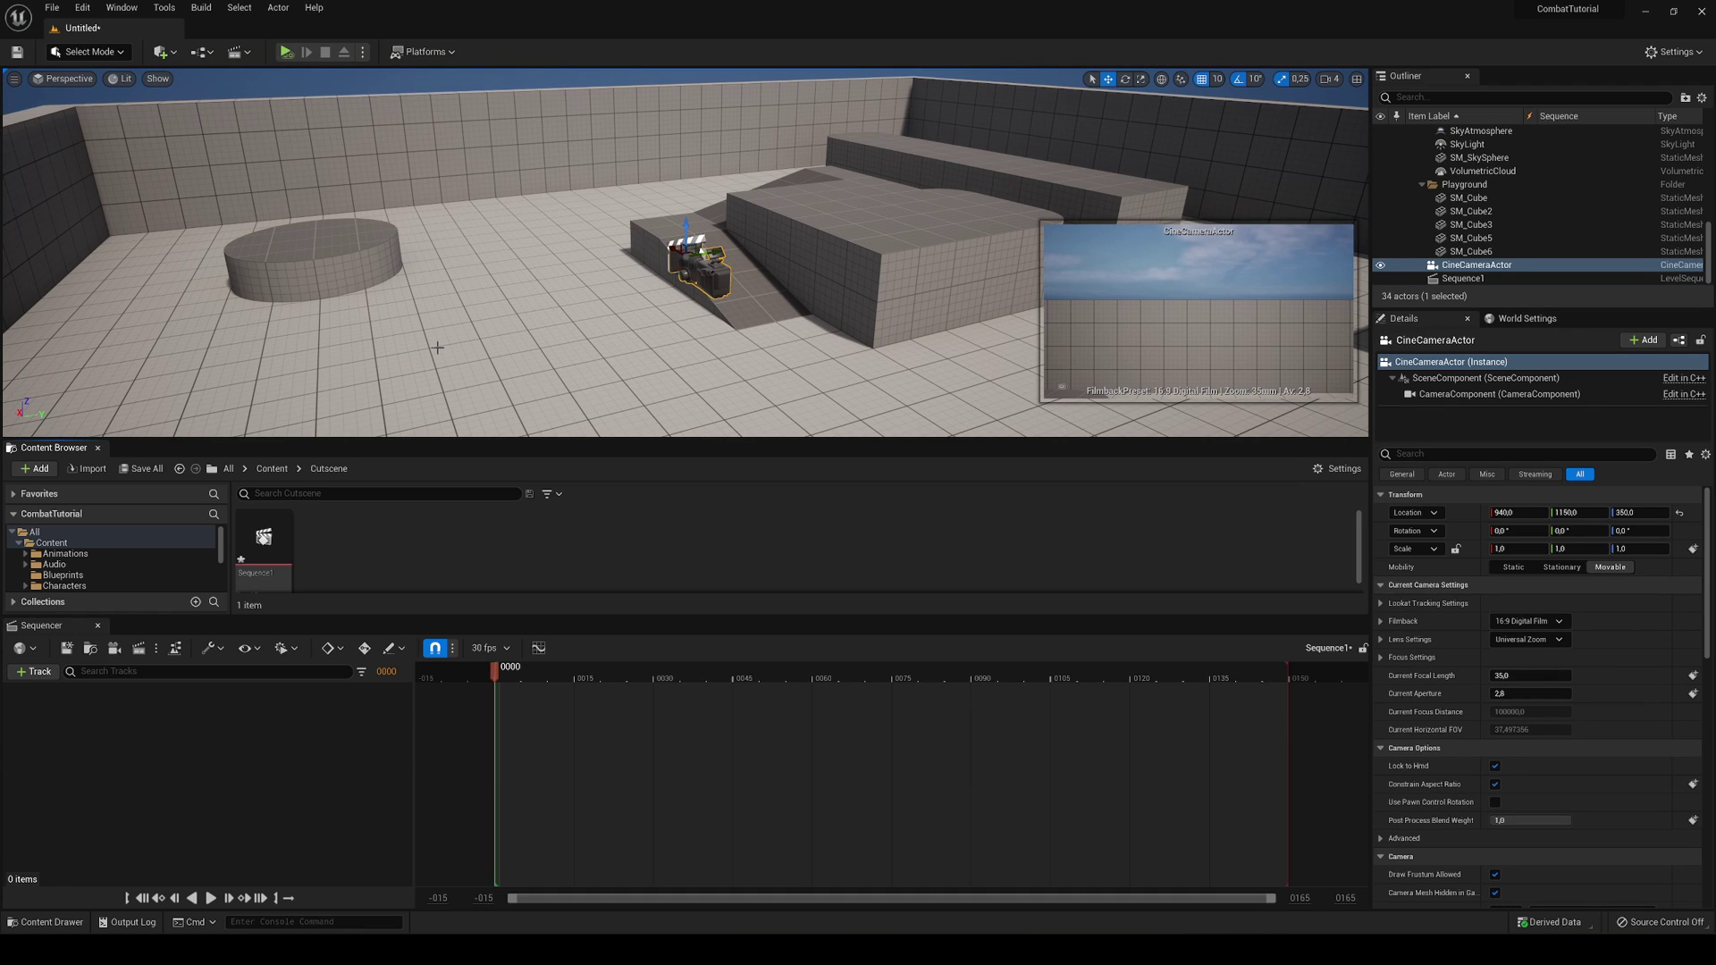
left_click_drag(437, 346, 663, 273)
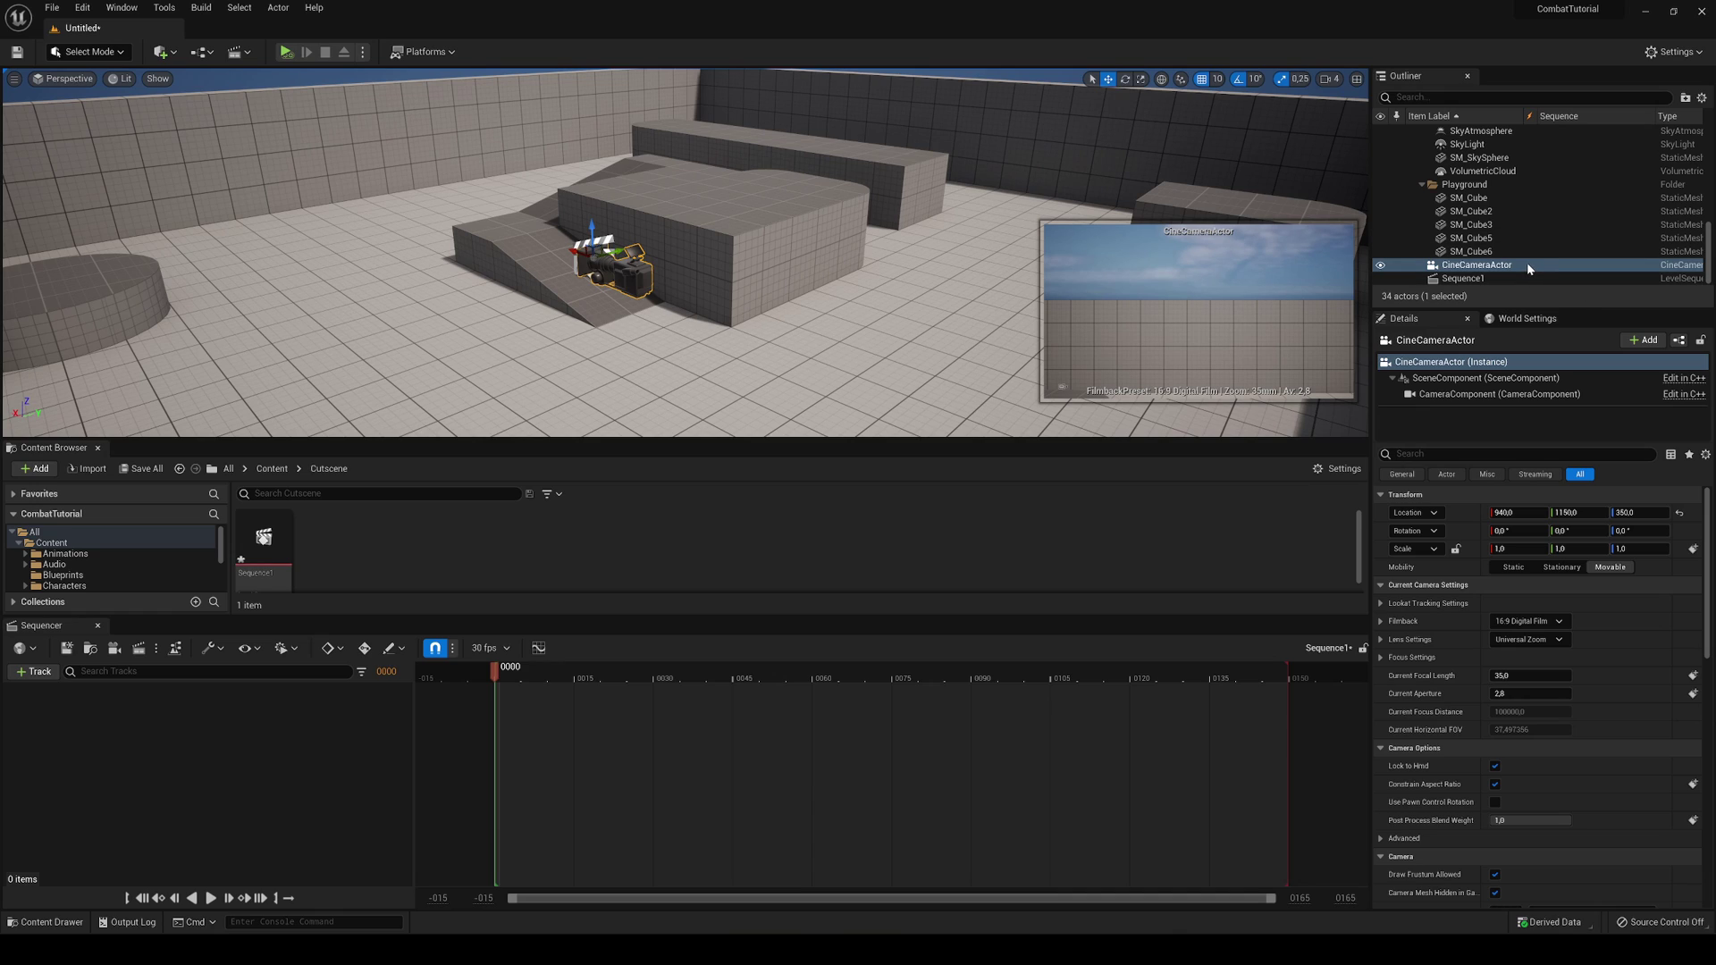
- Add CineCameraActor to Sequence1 and pilot it to frame the ramp
left_click_drag(1526, 264, 202, 753)
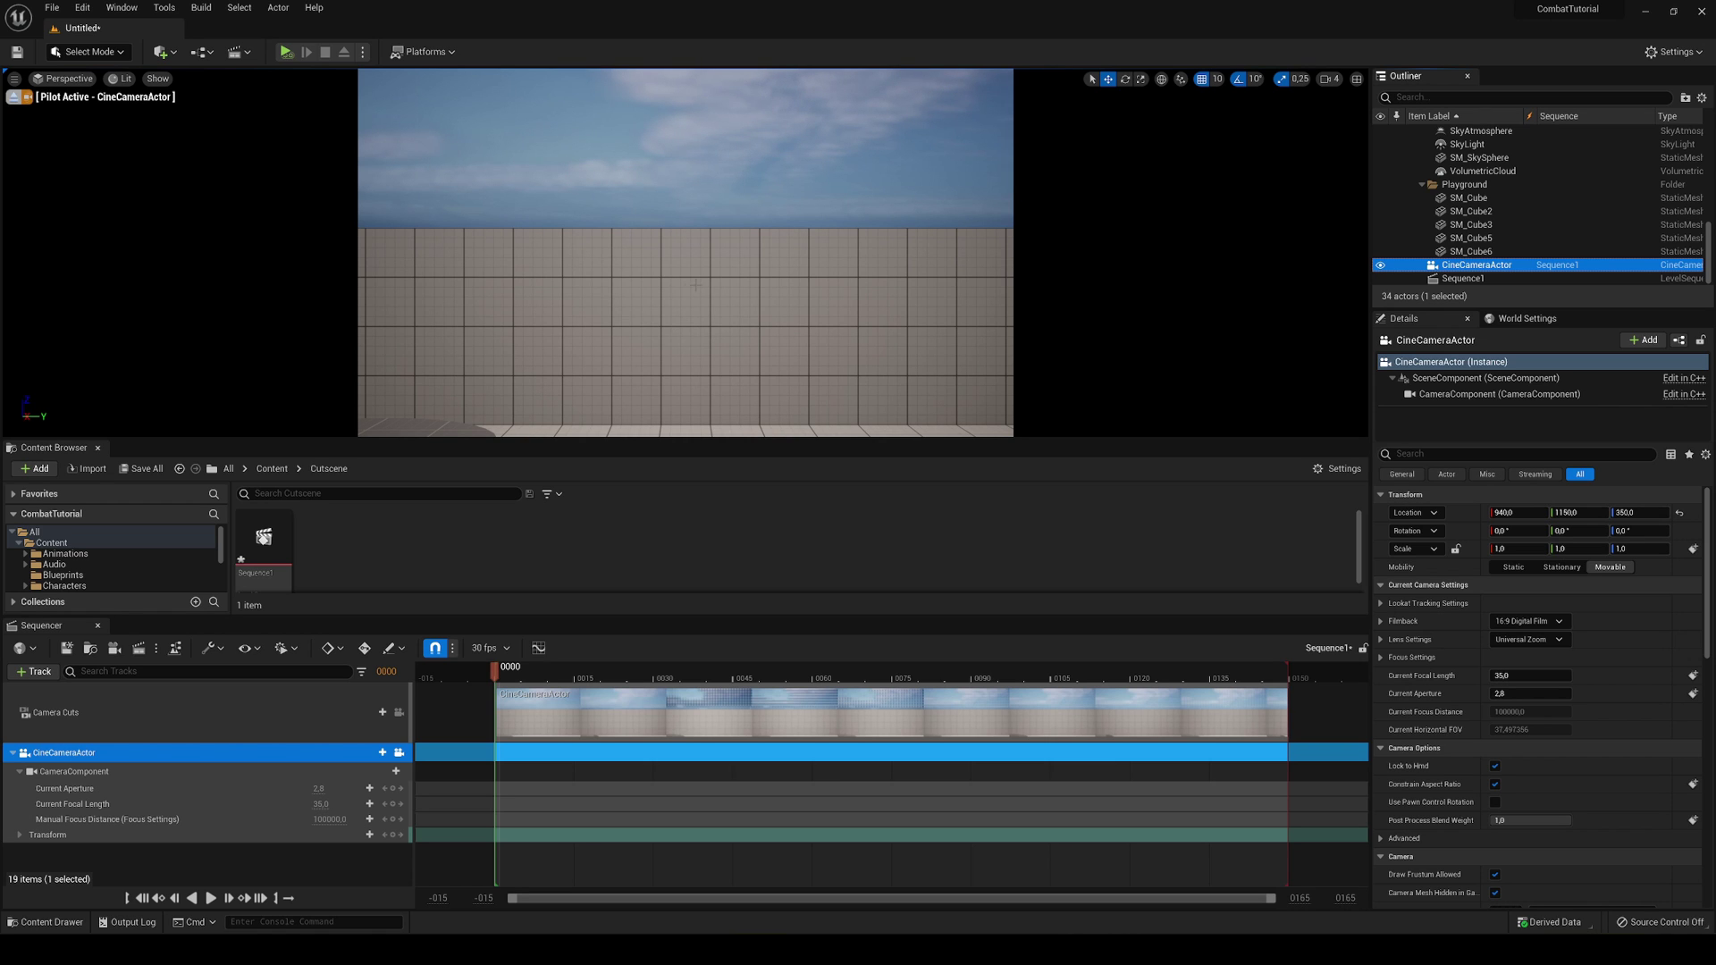
left_click_drag(689, 268, 518, 307)
key("w")
right_click_drag(518, 307, 701, 259)
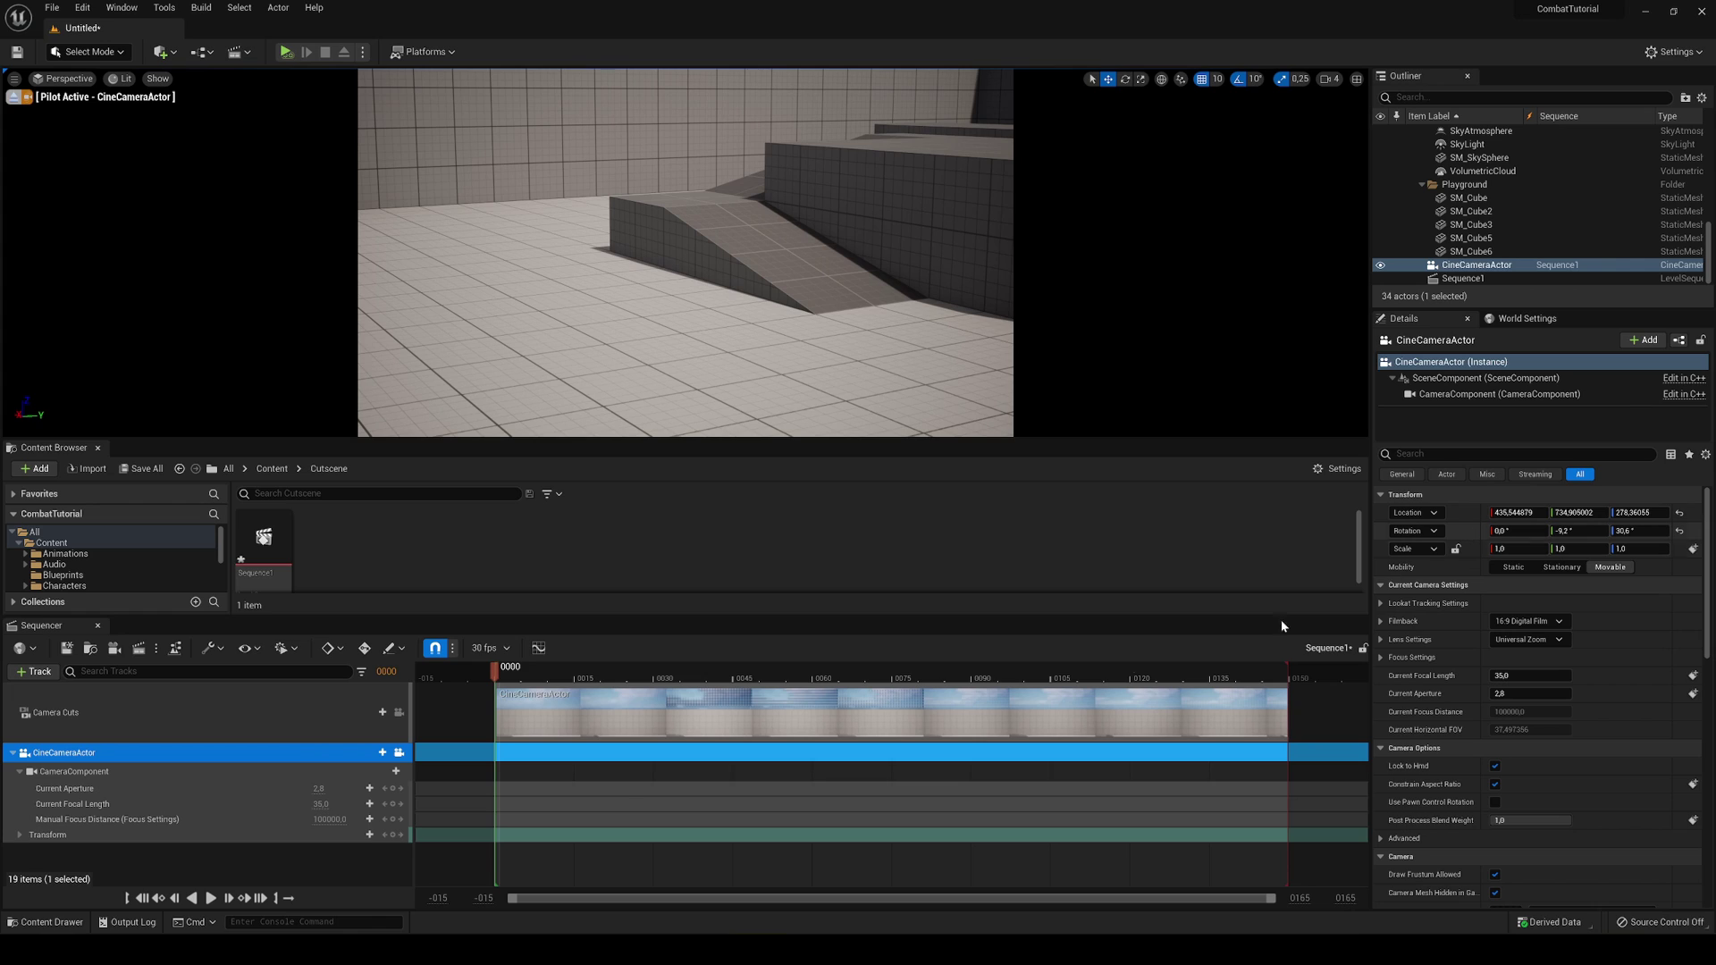
- Key the camera transform at frame 0, swing it toward the round platform, and key it again
left_click(394, 835)
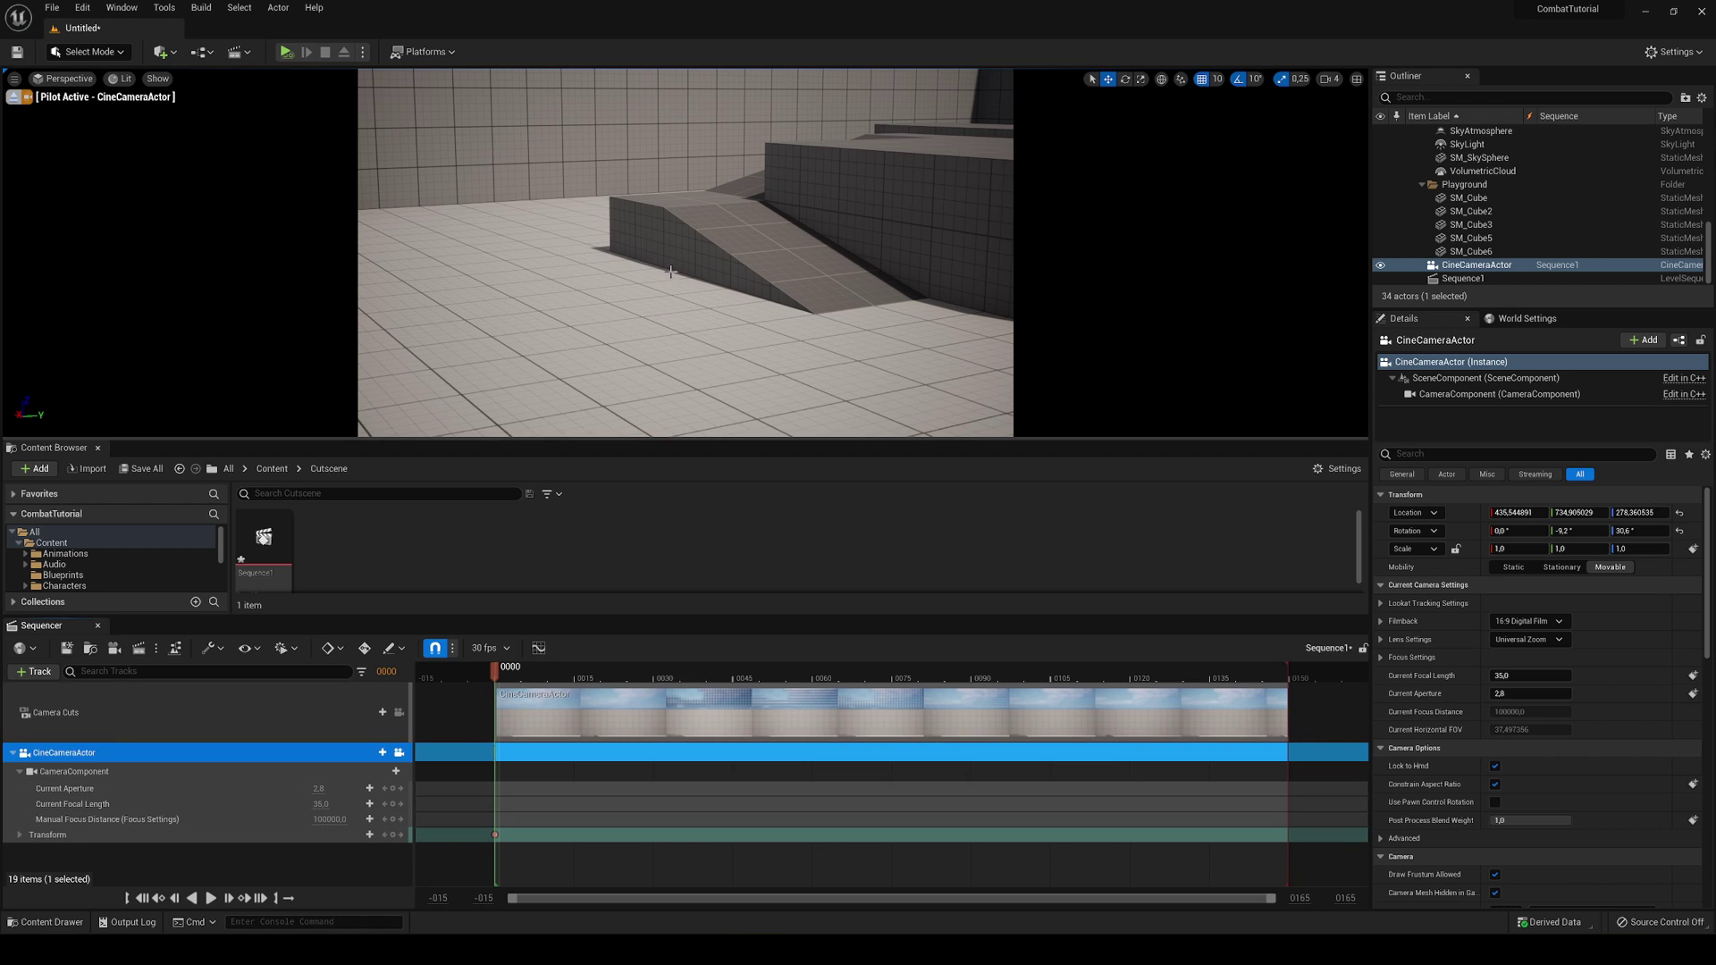
key("w")
right_click_drag(670, 288, 510, 293)
left_click_drag(493, 672, 558, 670)
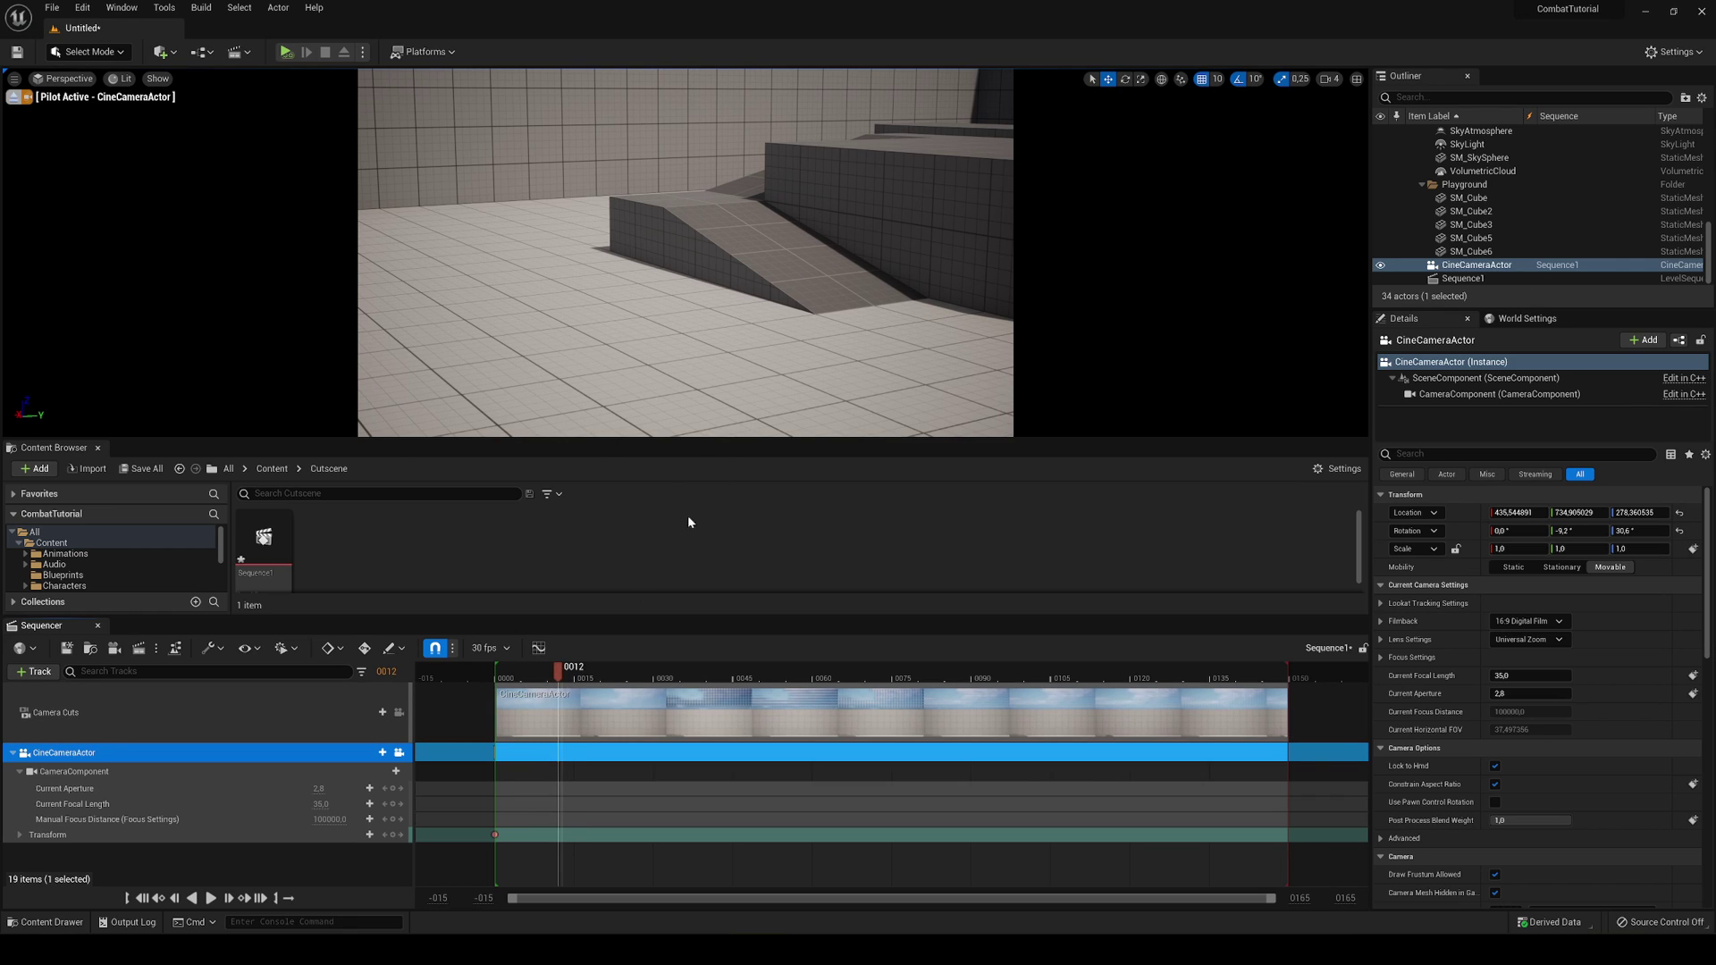
left_click_drag(759, 278, 704, 329)
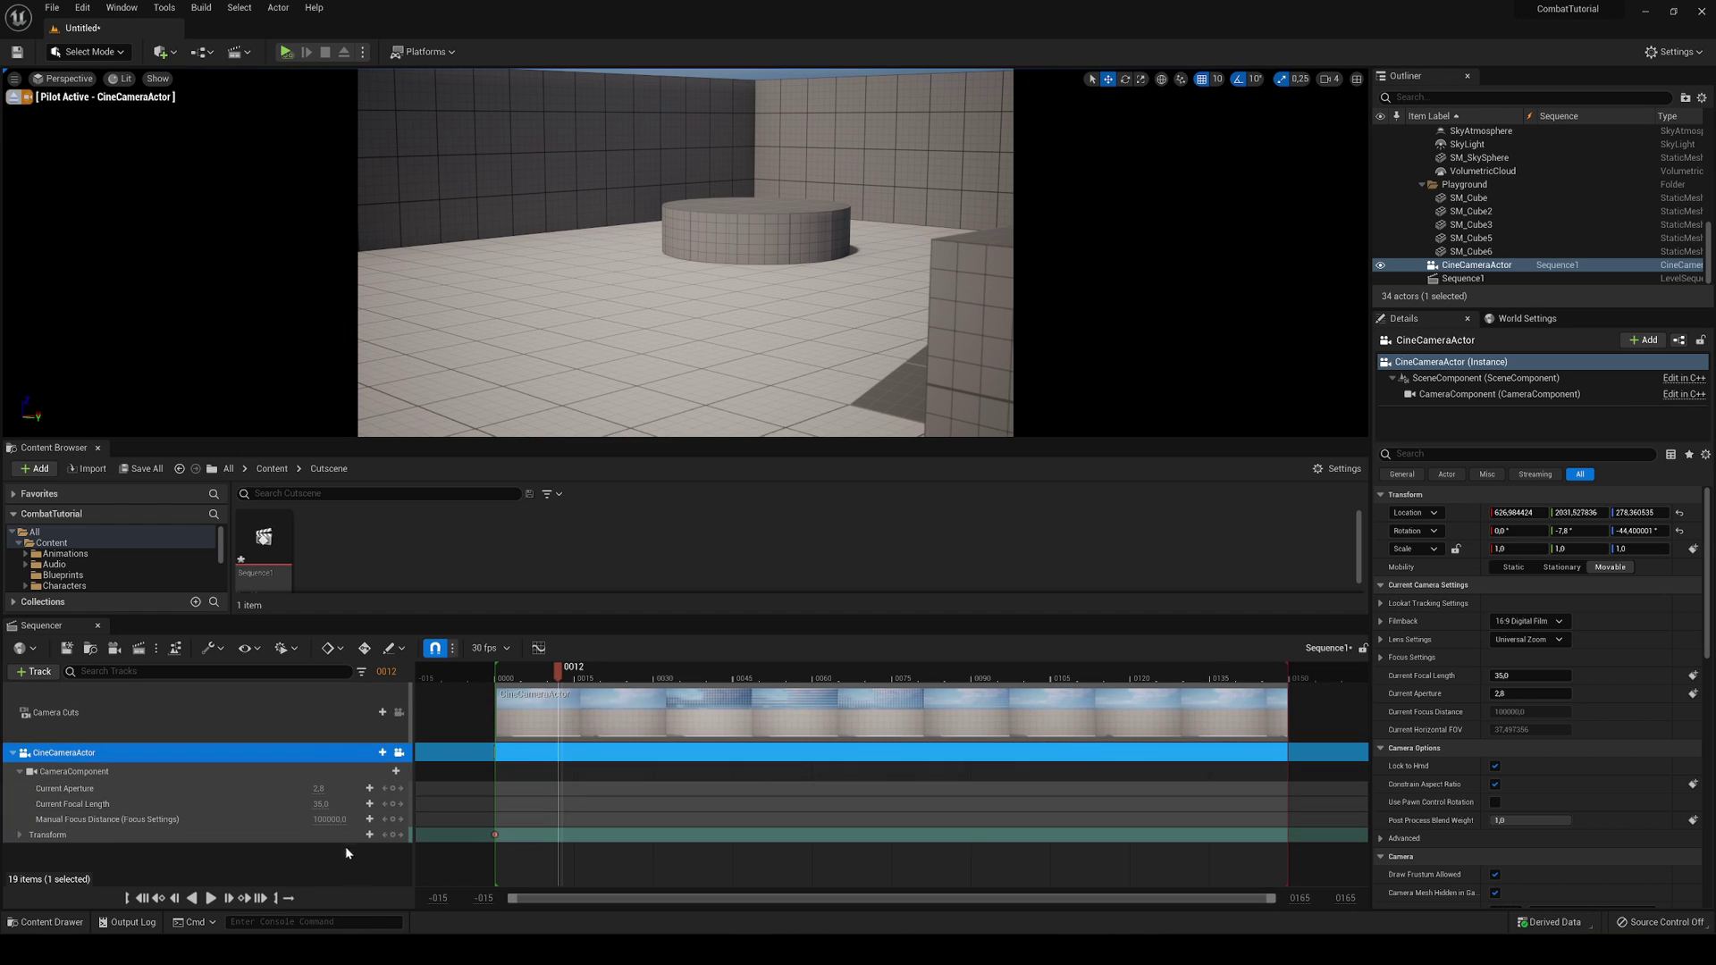
left_click(394, 836)
- Move the second camera key to about frame 148 and play back the move
left_click(537, 677)
left_click_drag(537, 677, 525, 679)
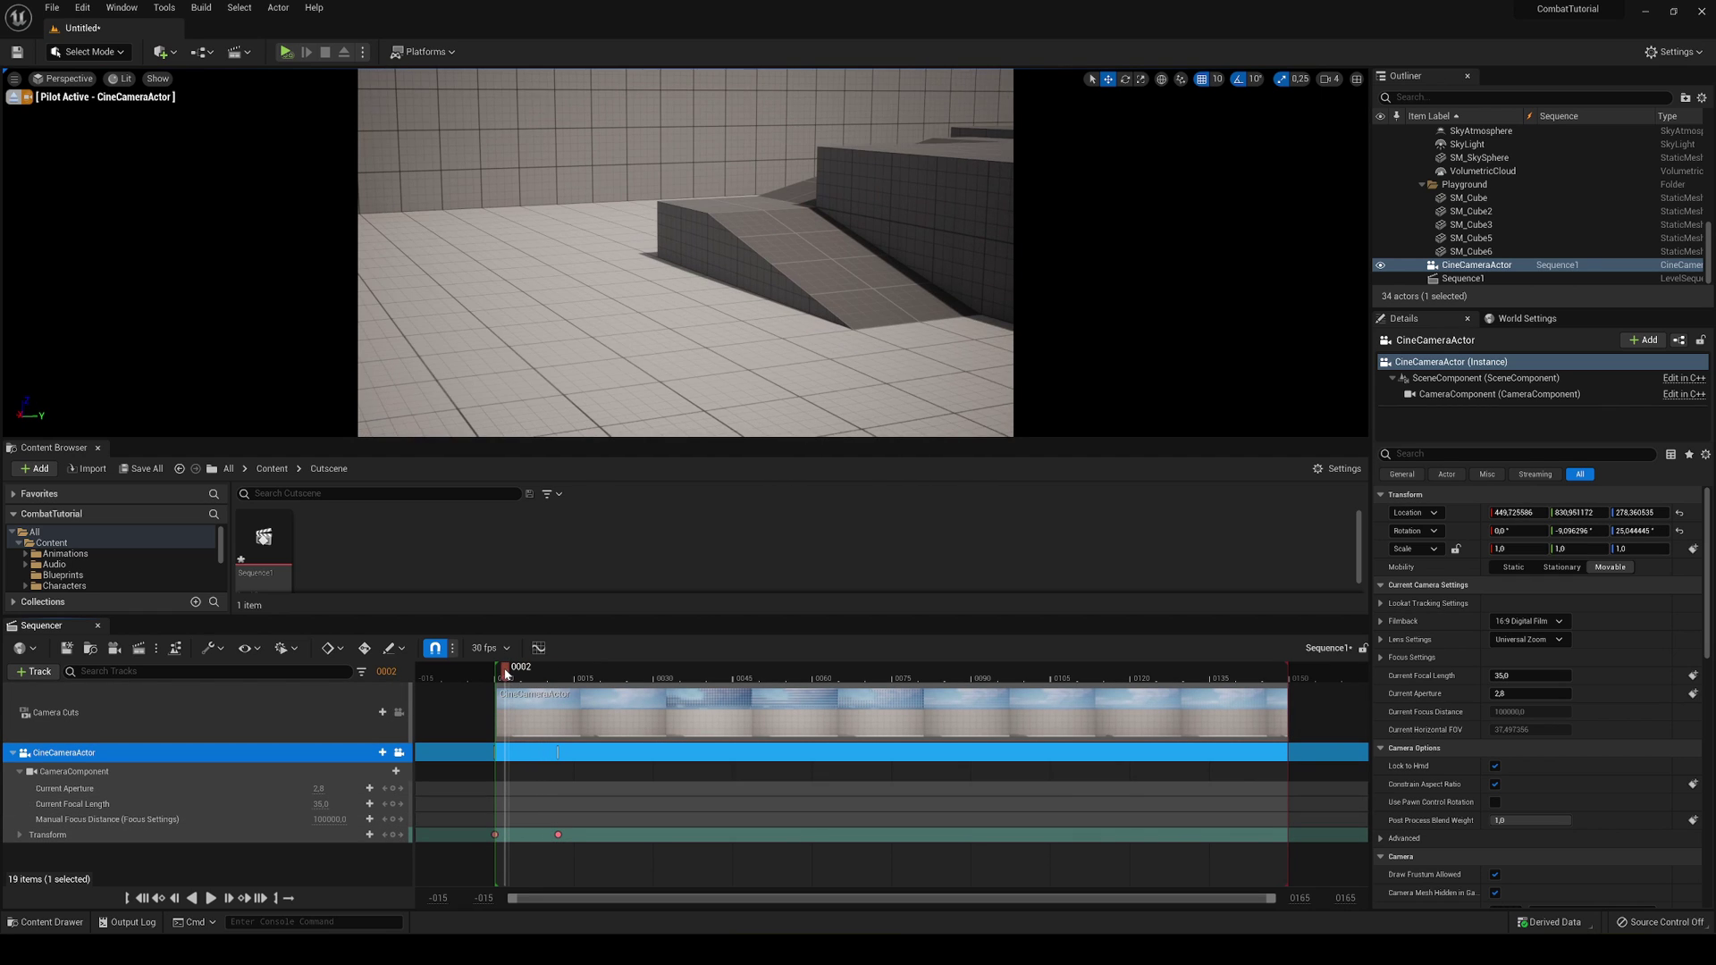
mouse_move(504, 672)
left_mouse_down()
mouse_move(543, 672)
mouse_move(498, 669)
left_mouse_up()
key("space")
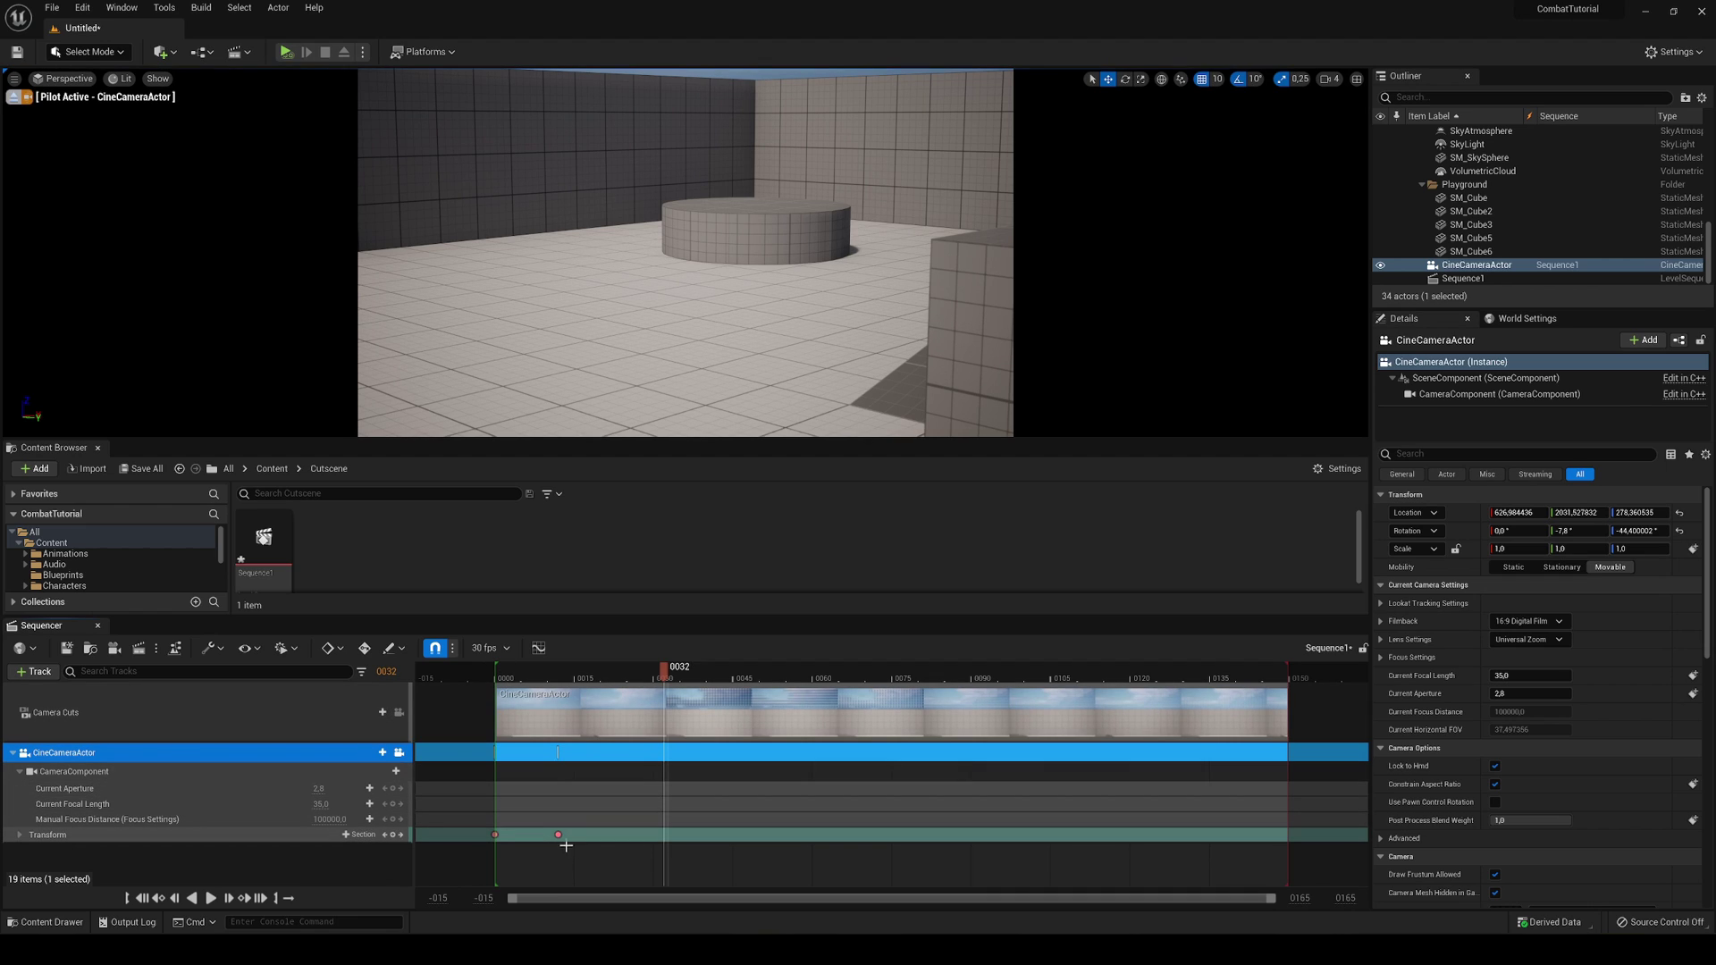
left_click_drag(558, 837, 1288, 846)
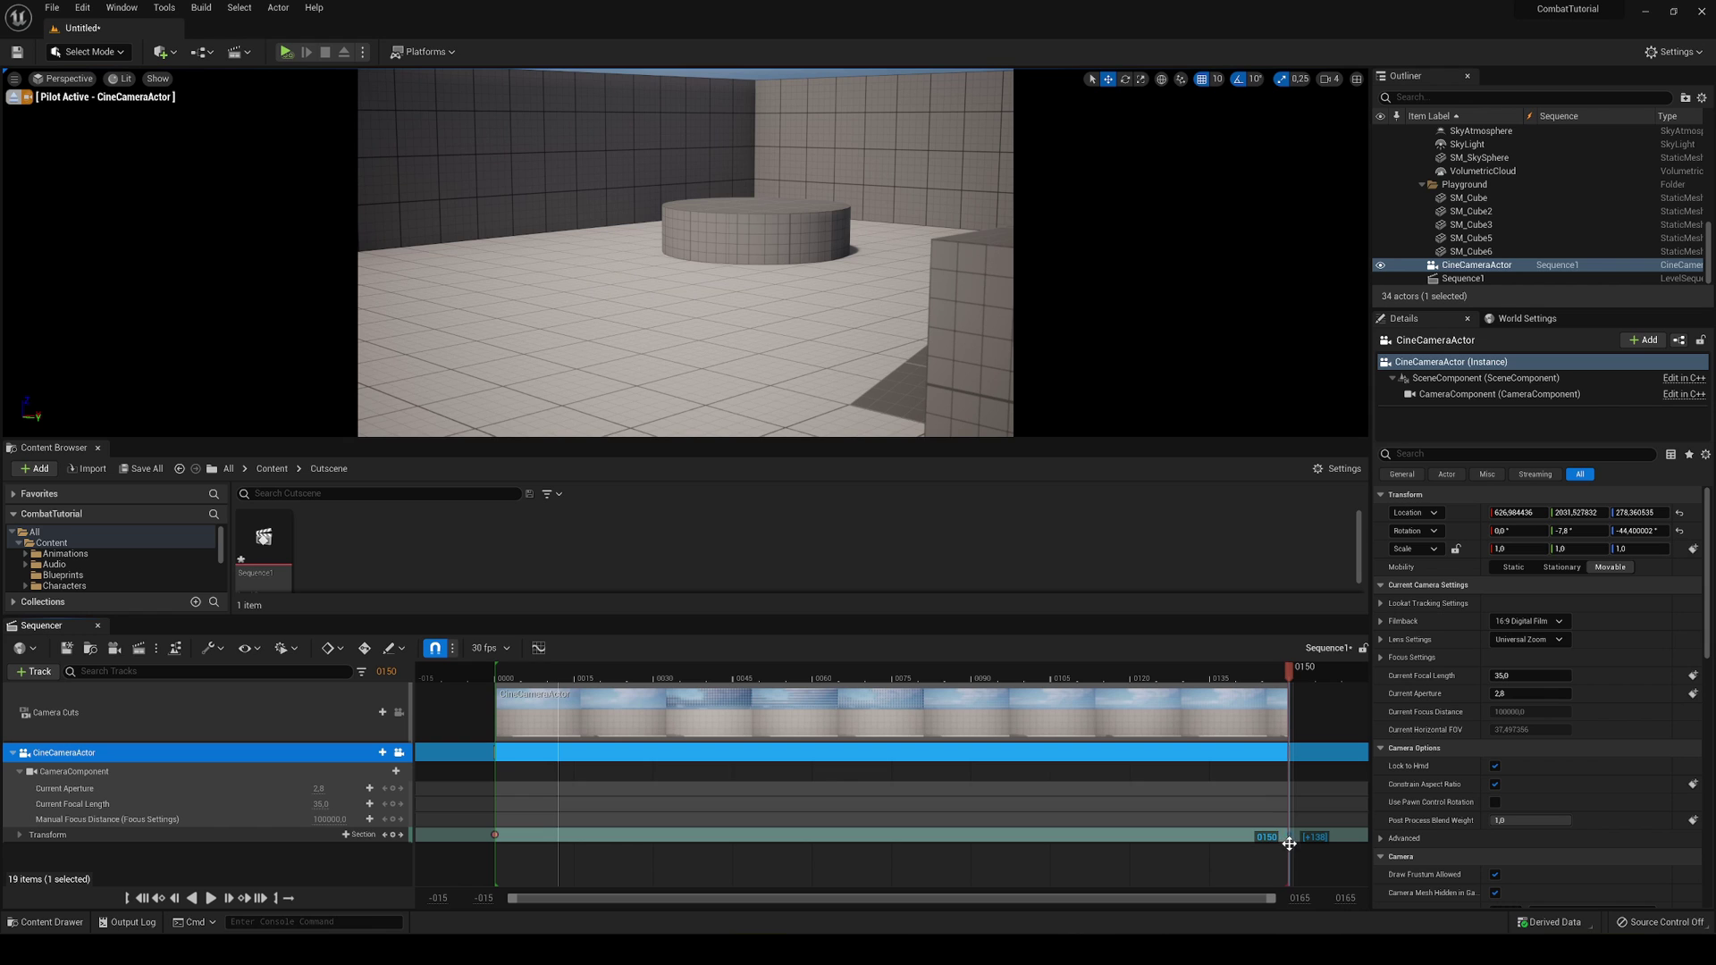
left_click(497, 672)
key("space")
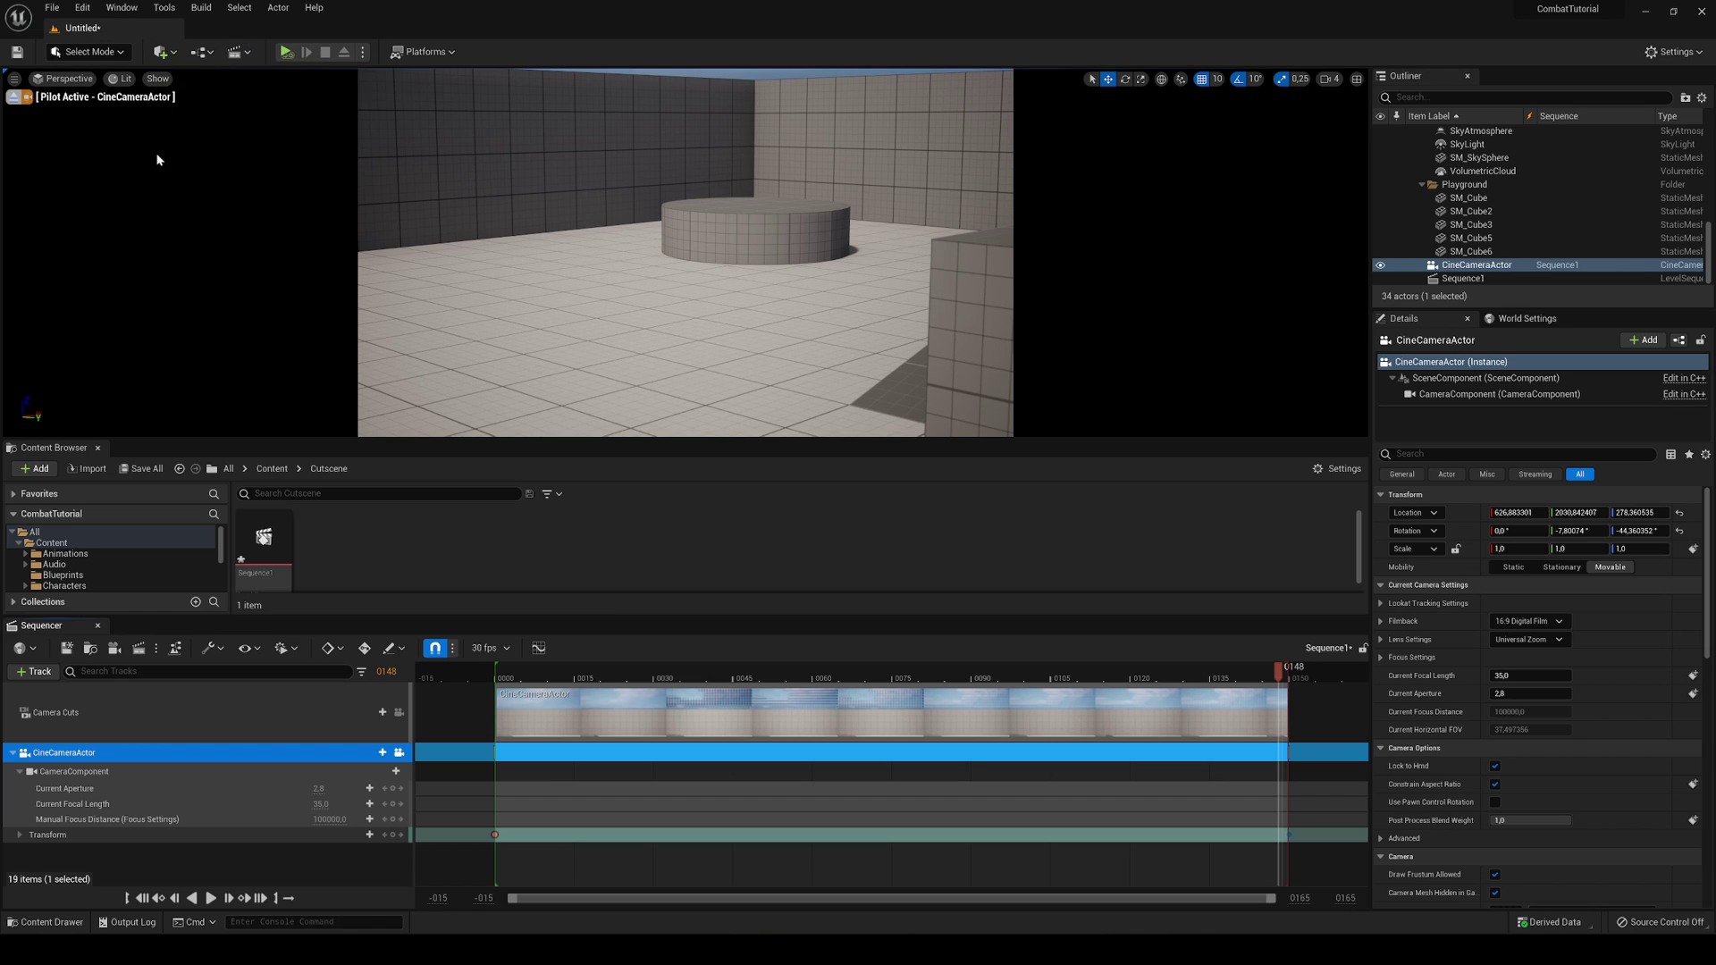
- Rotate the placed ABP_Manny character 40 degrees
left_click(238, 53)
left_click(238, 53)
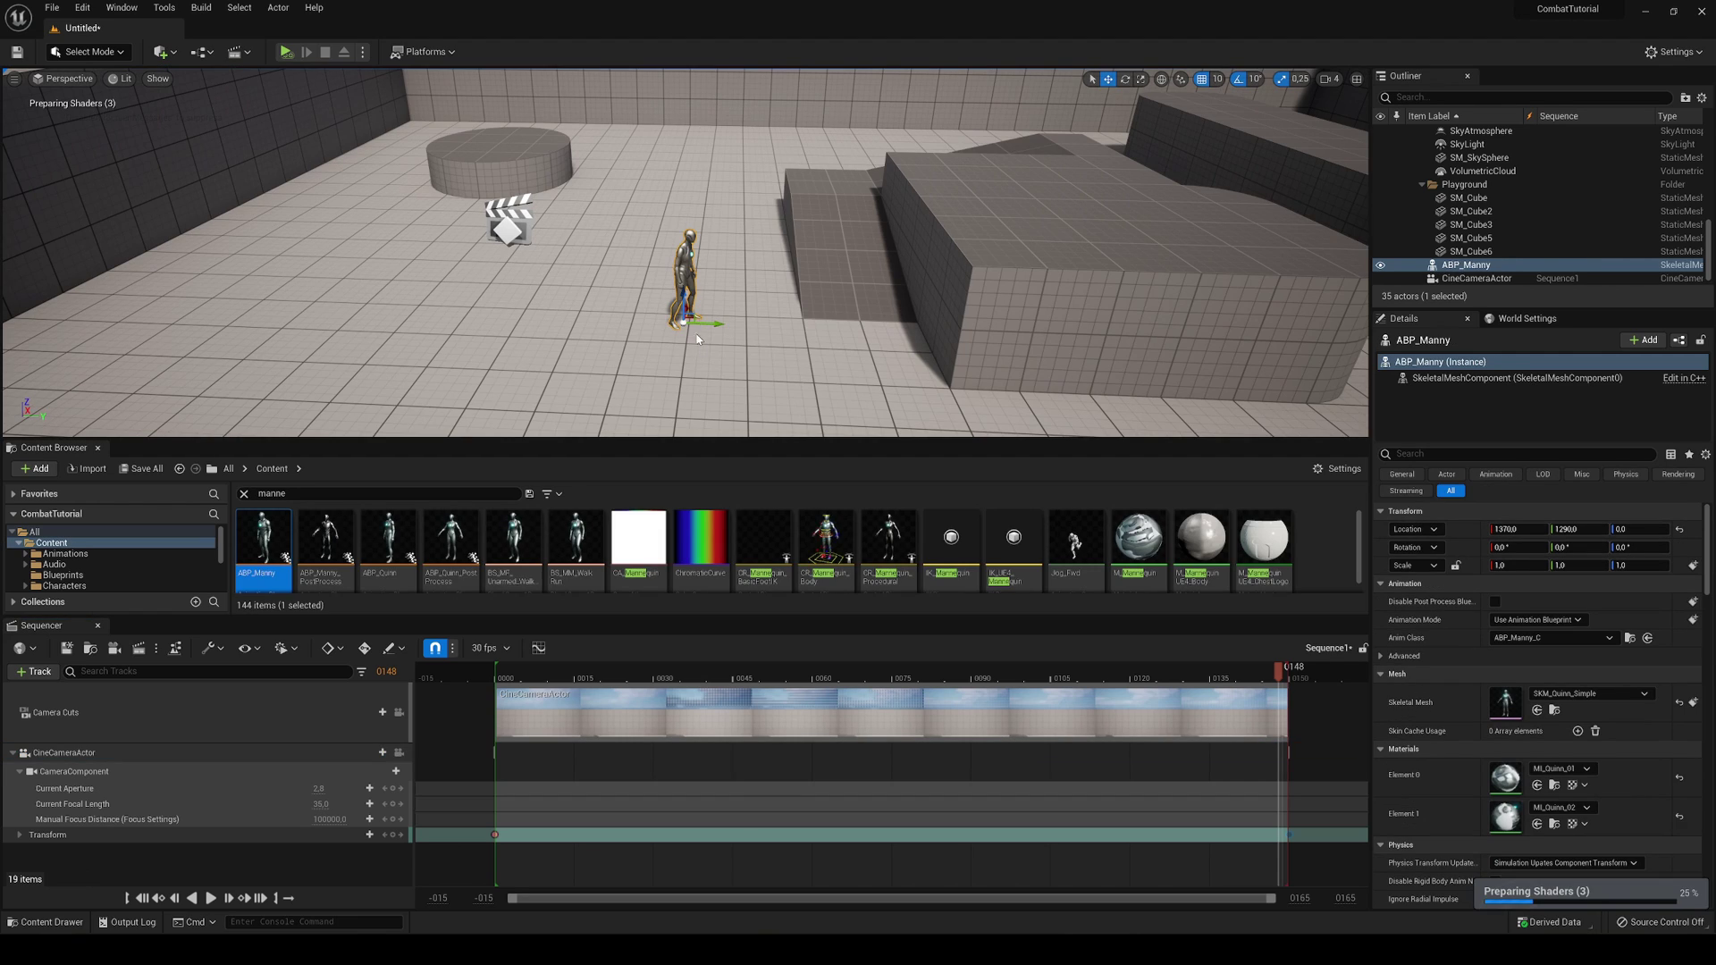
key("e")
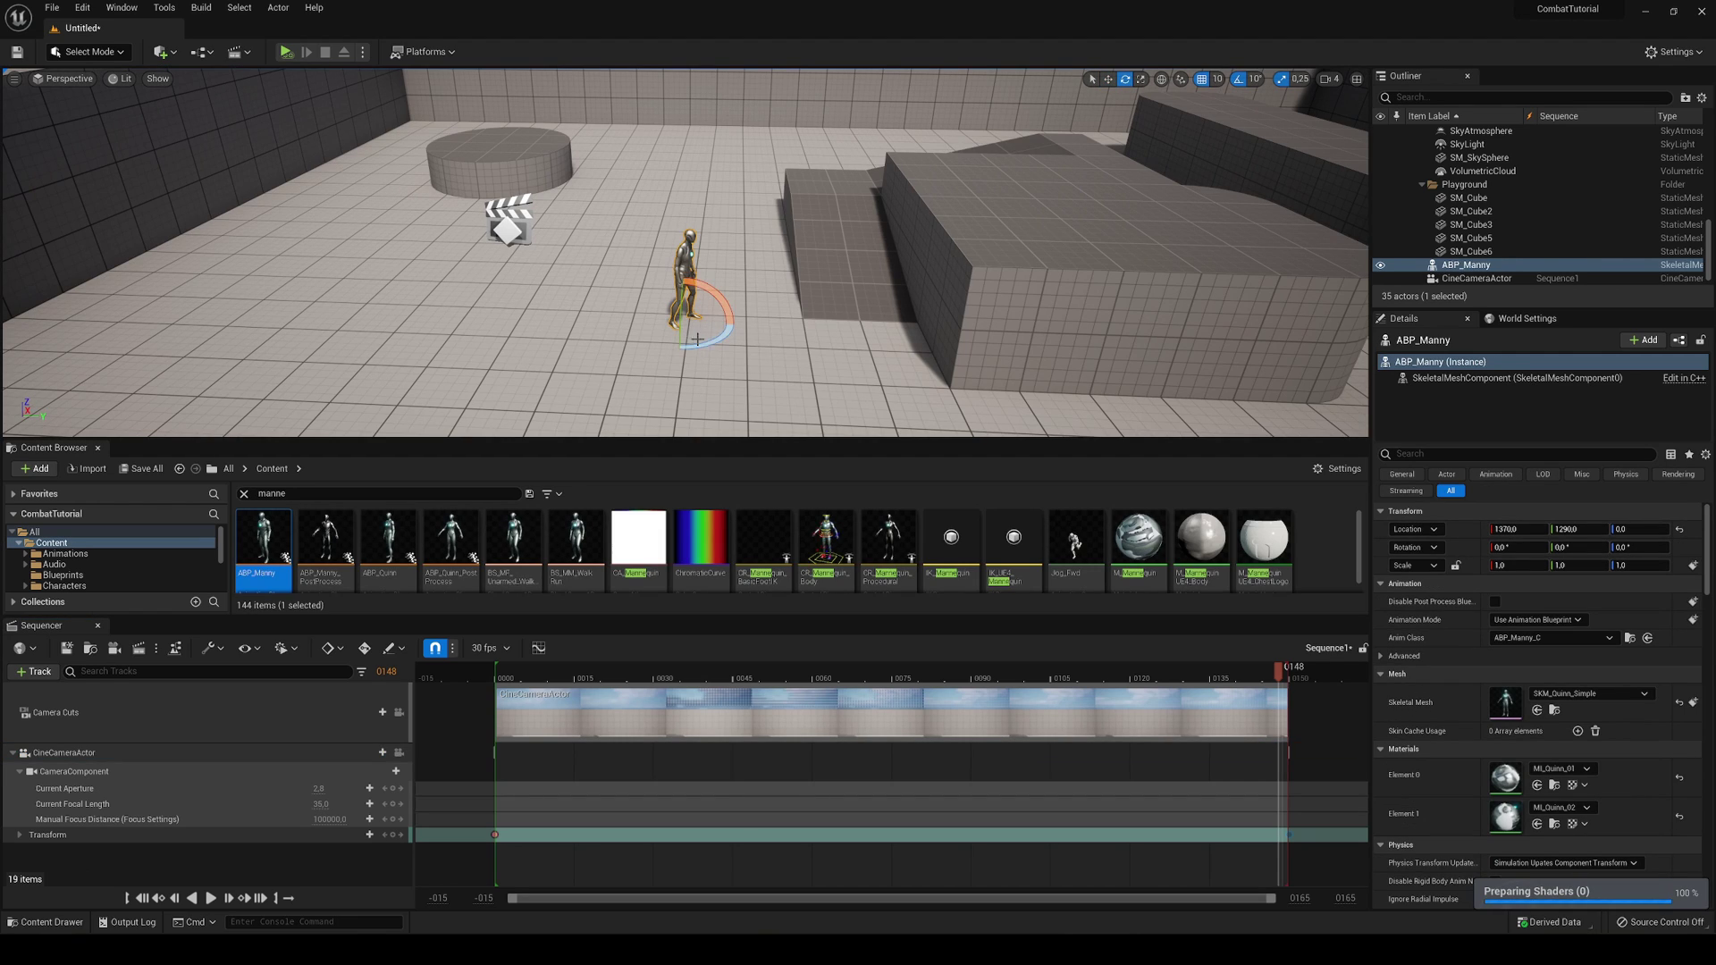
left_click_drag(726, 324, 715, 309)
key("w")
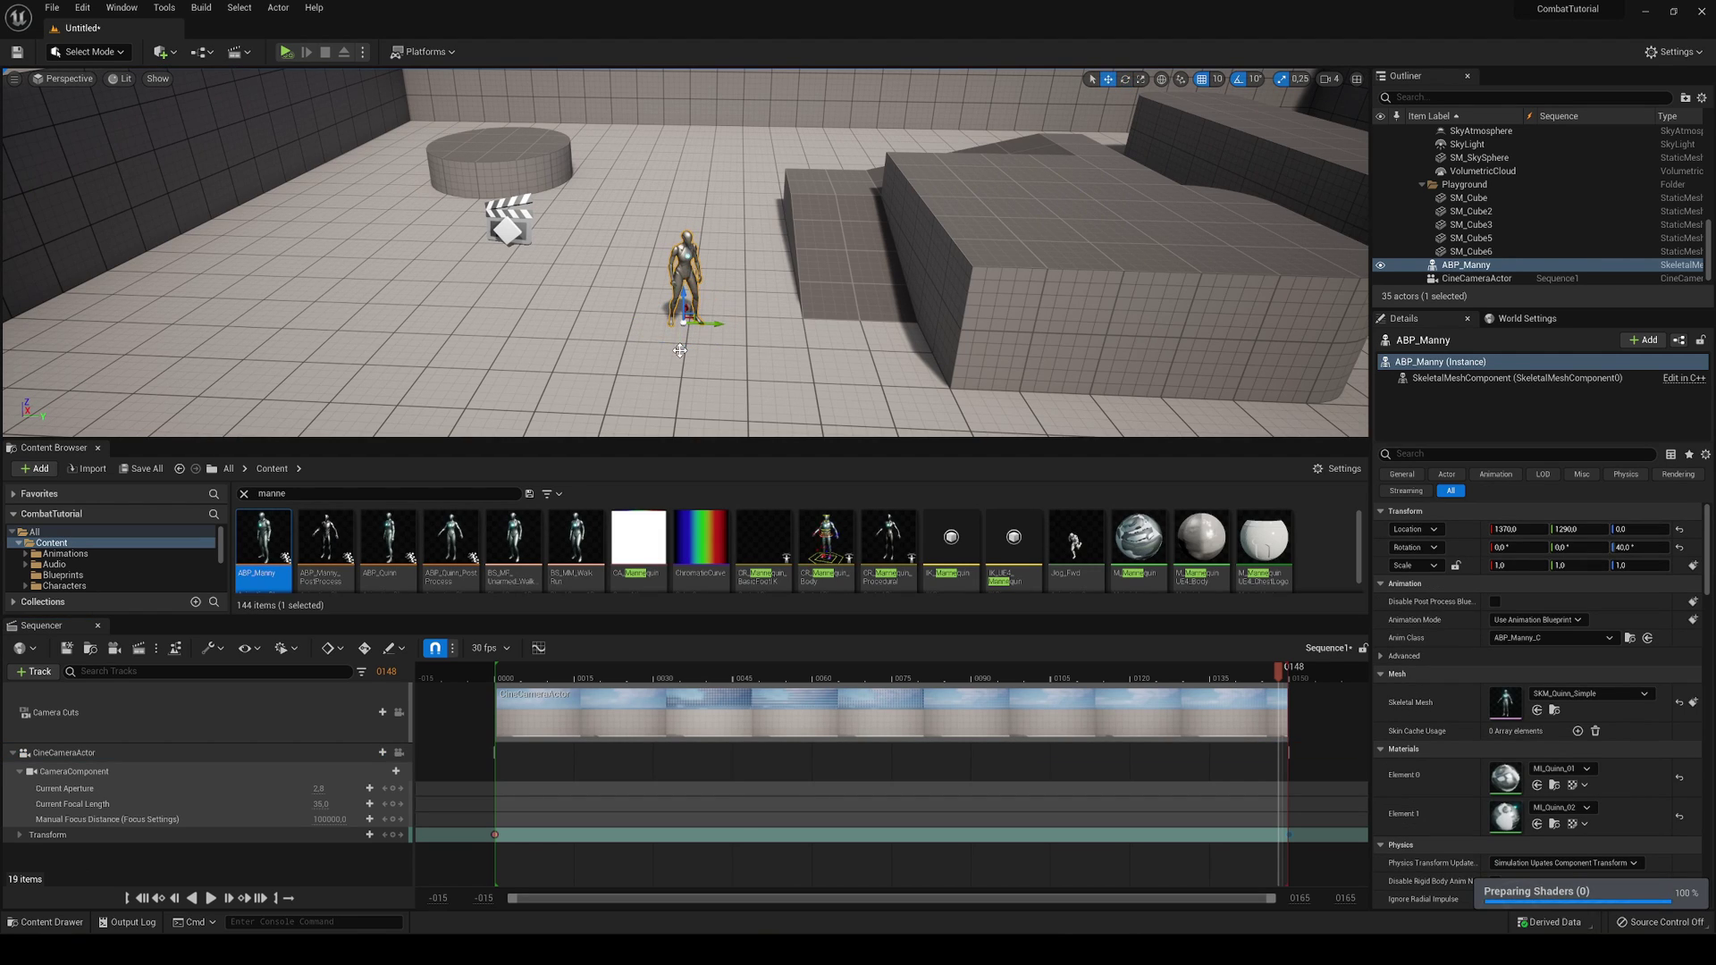
- Play Sequence1 from the start to preview the camera shot with Manny
left_click(499, 679)
key("space")
key("space")
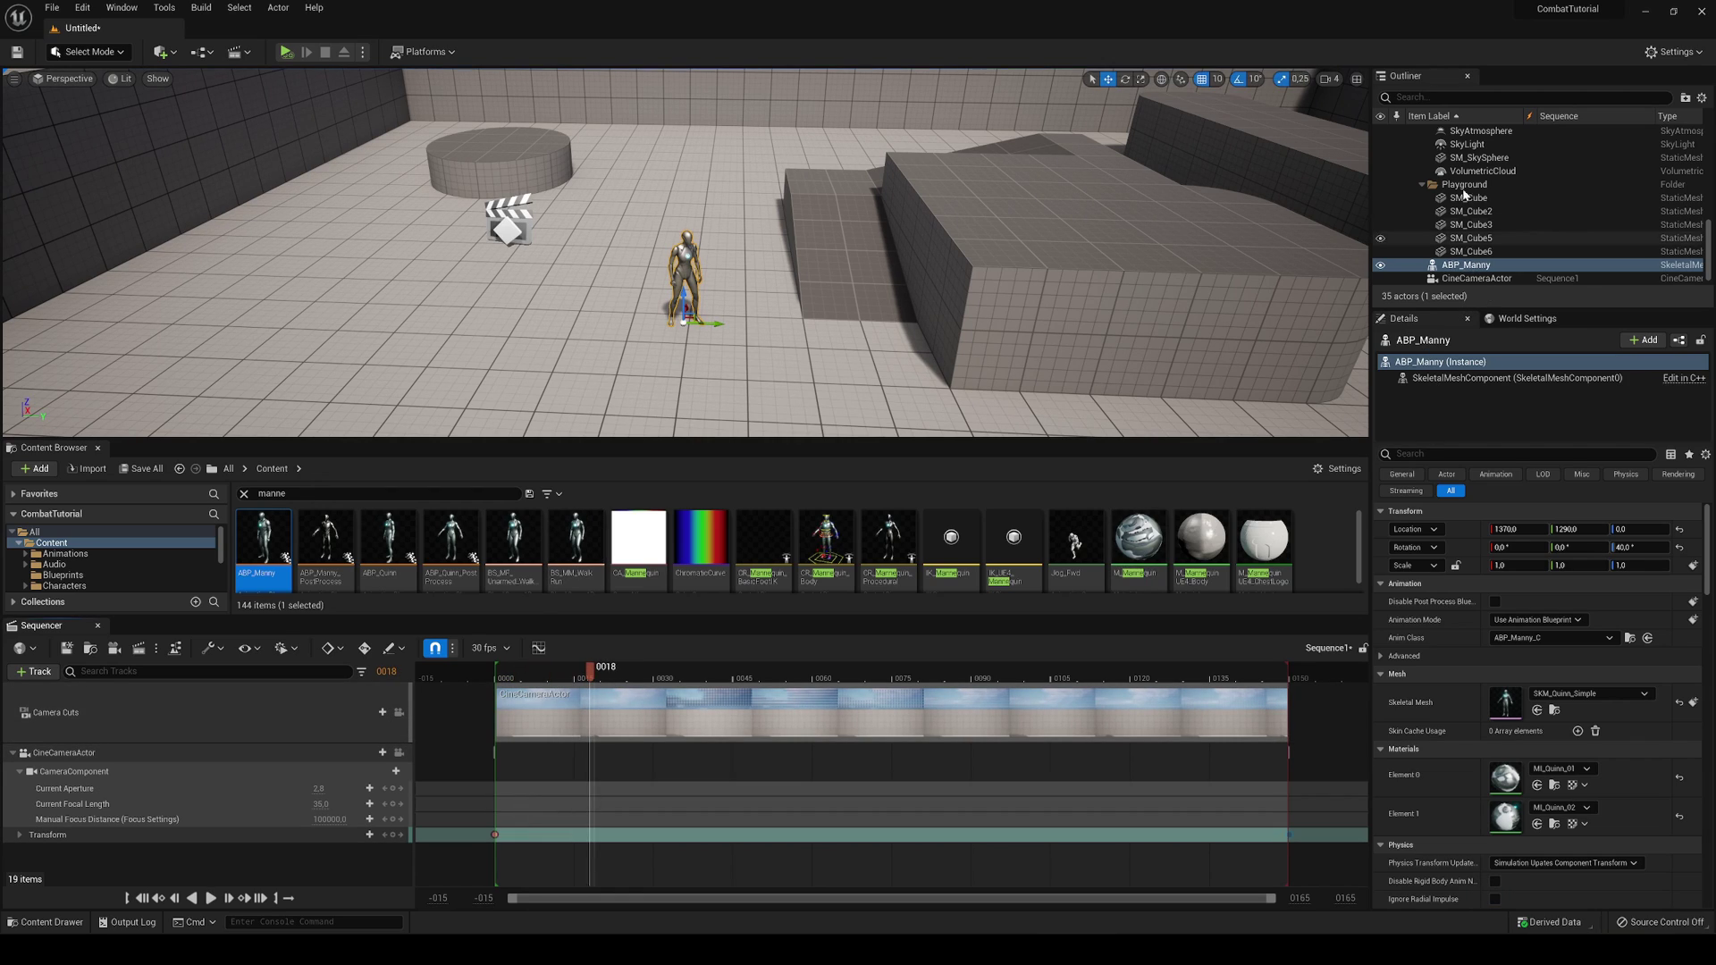
scroll(1486, 225, "down", 1)
left_click(1476, 265)
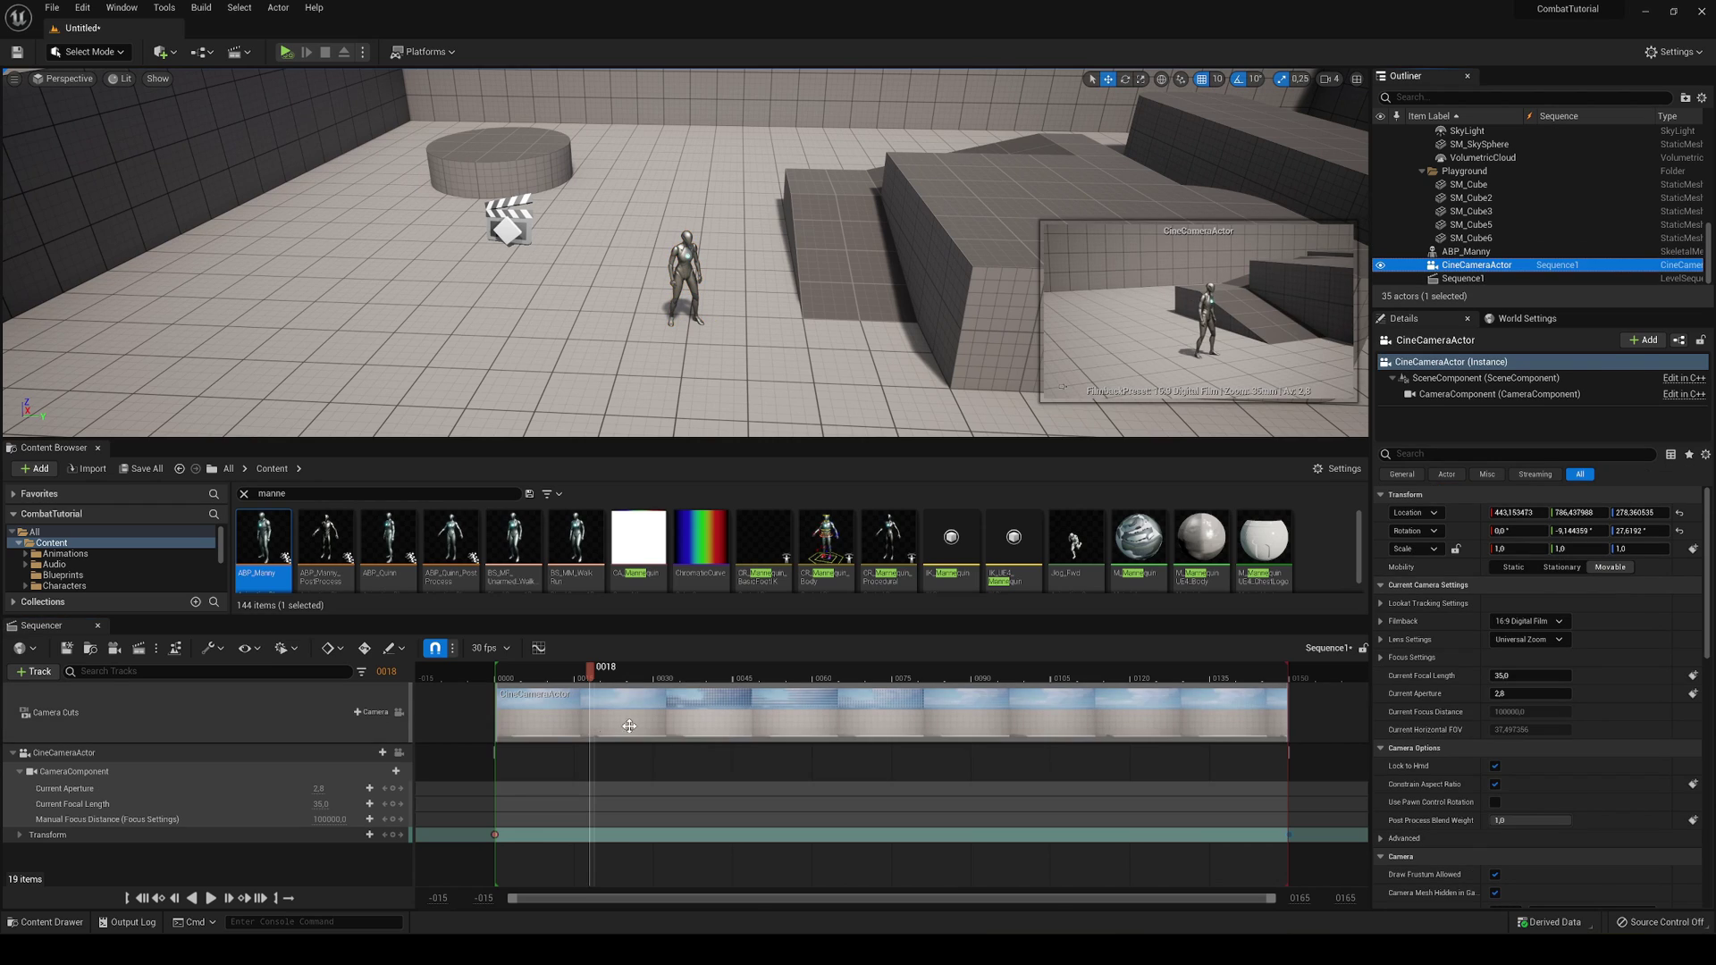
left_click(498, 680)
key("space")
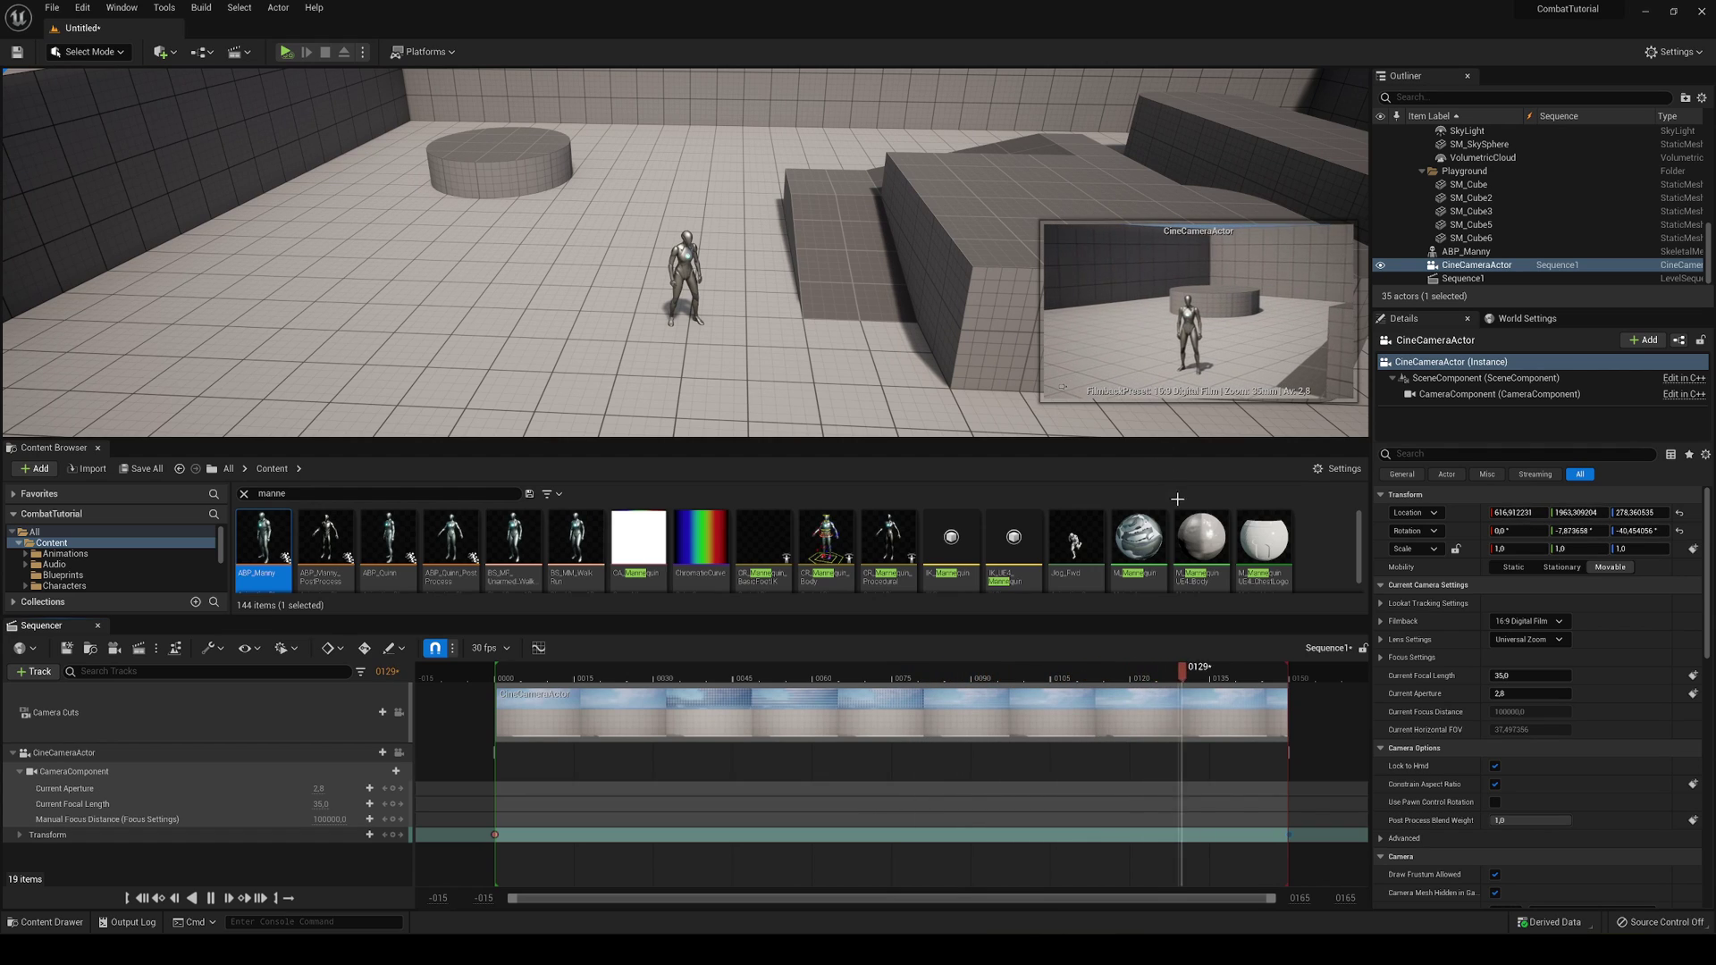
key("space")
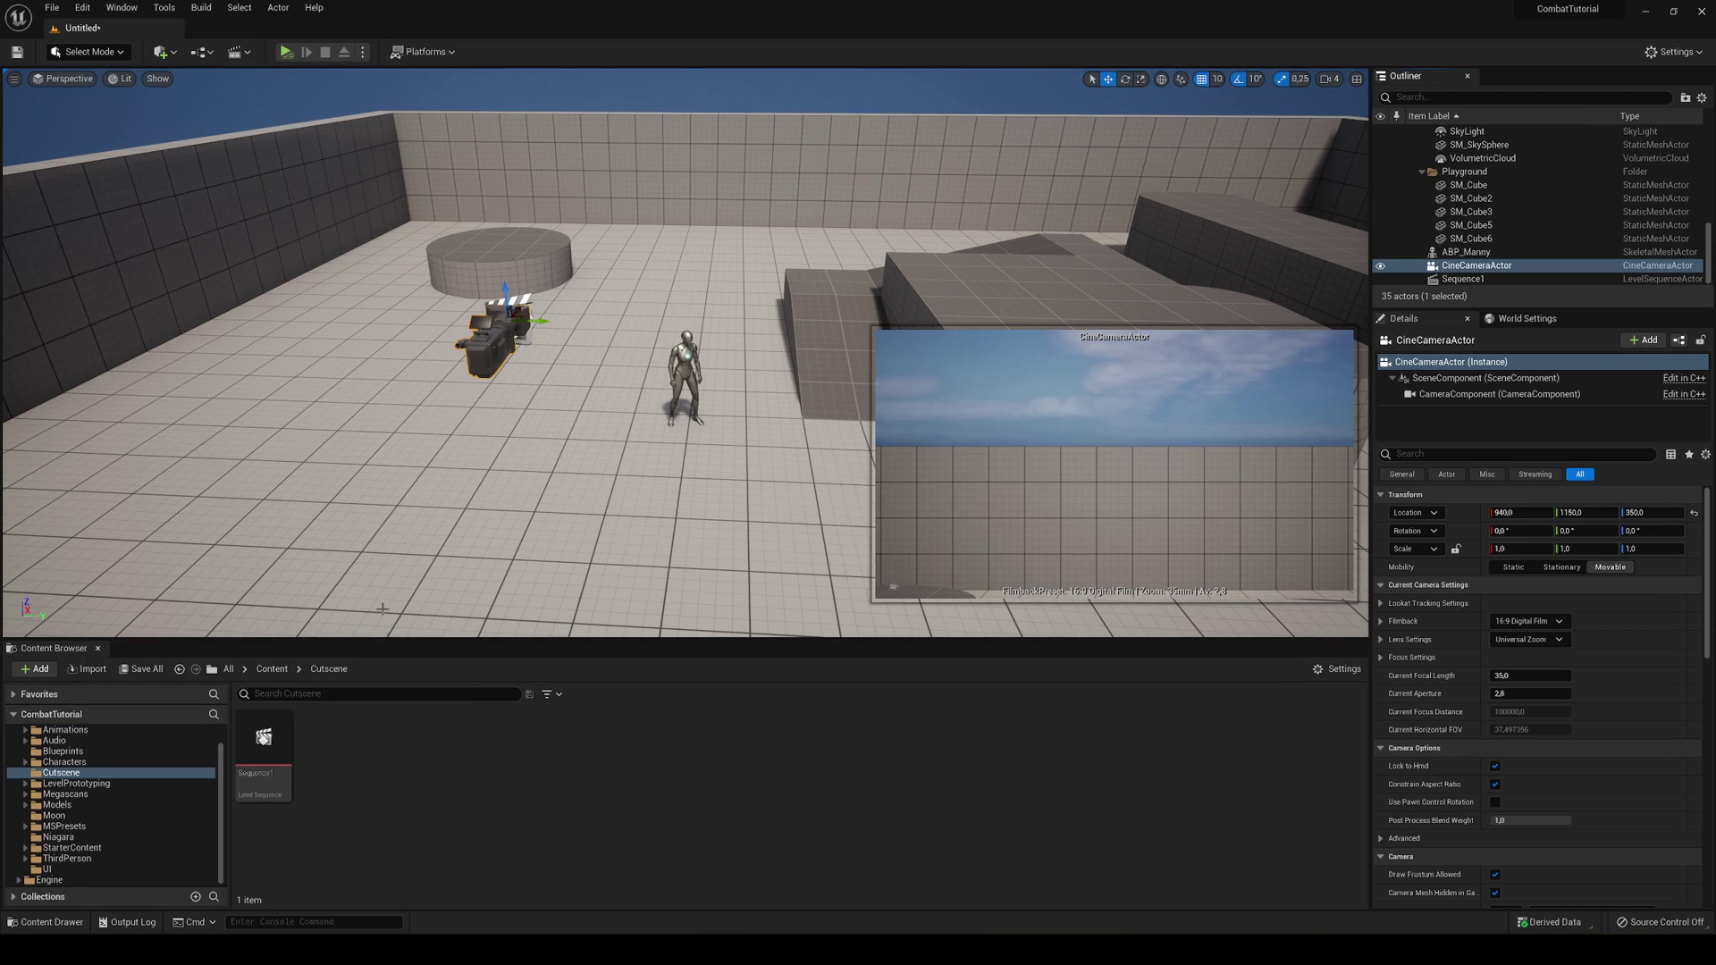
- Add another level sequence named Sequence2 in the Cutscene folder
left_click(237, 51)
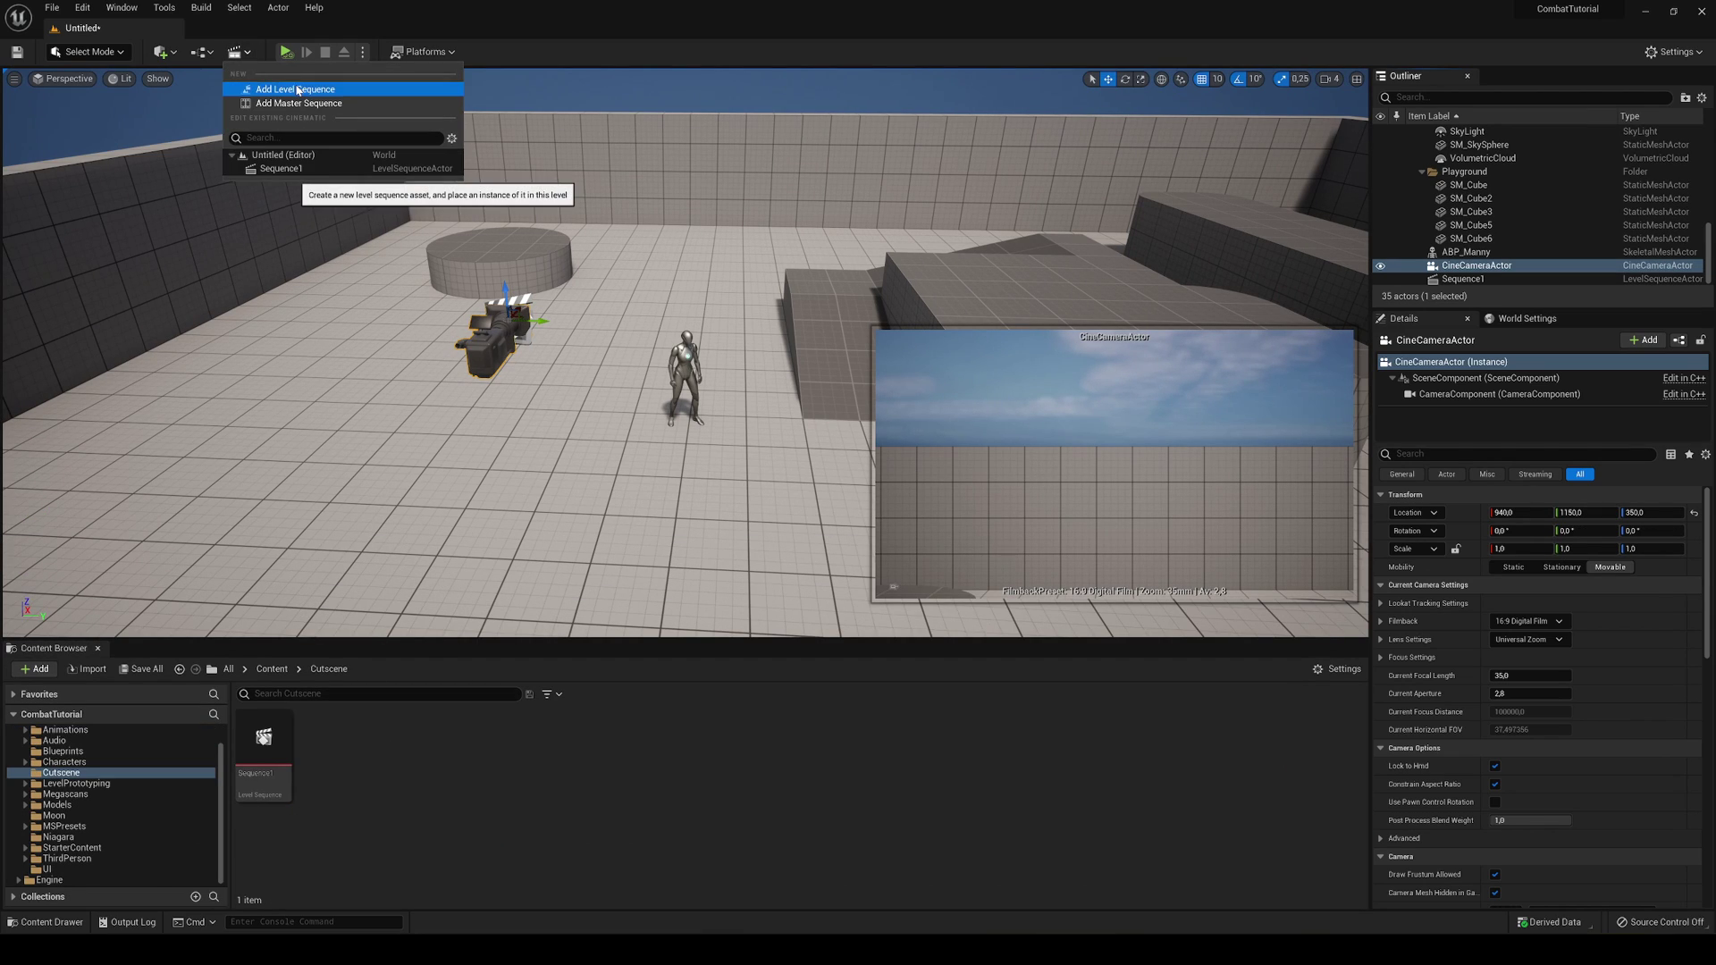
left_click(296, 87)
left_click(558, 676)
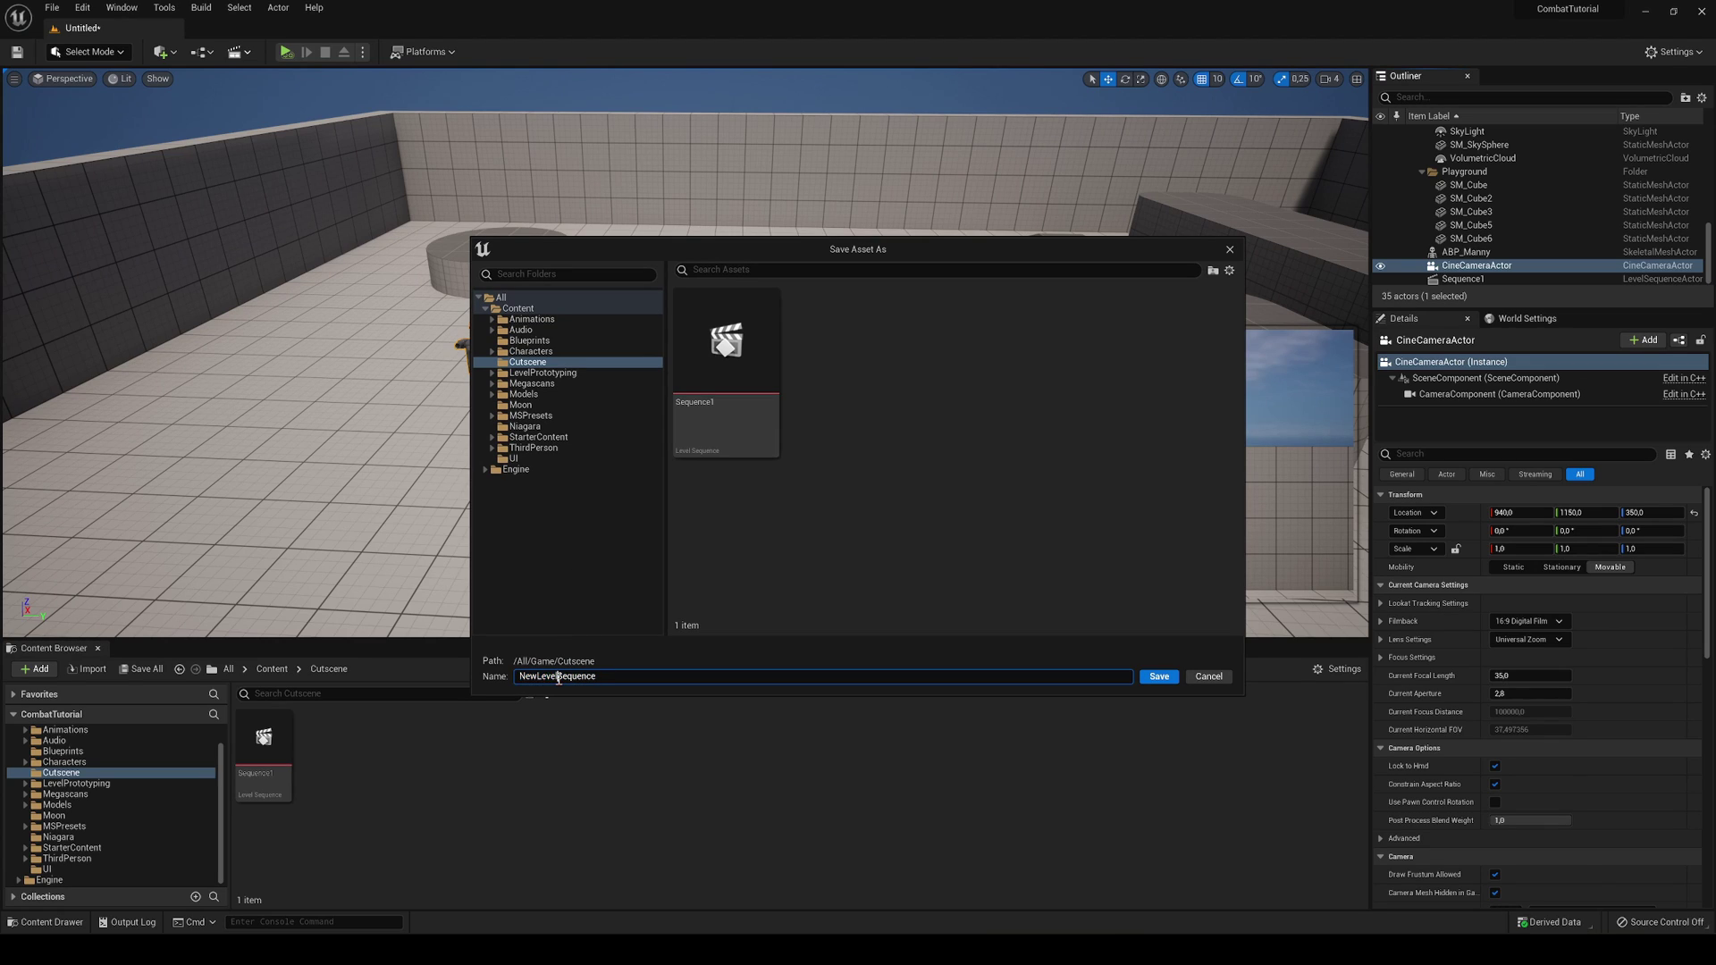
key("shift+Home")
key("BackSpace")
double_click(581, 679)
type("2")
key("ctrl+z")
- Save Sequence2, duplicate the cine camera, and add CineCameraActor2 to Sequence2
left_click(1155, 676)
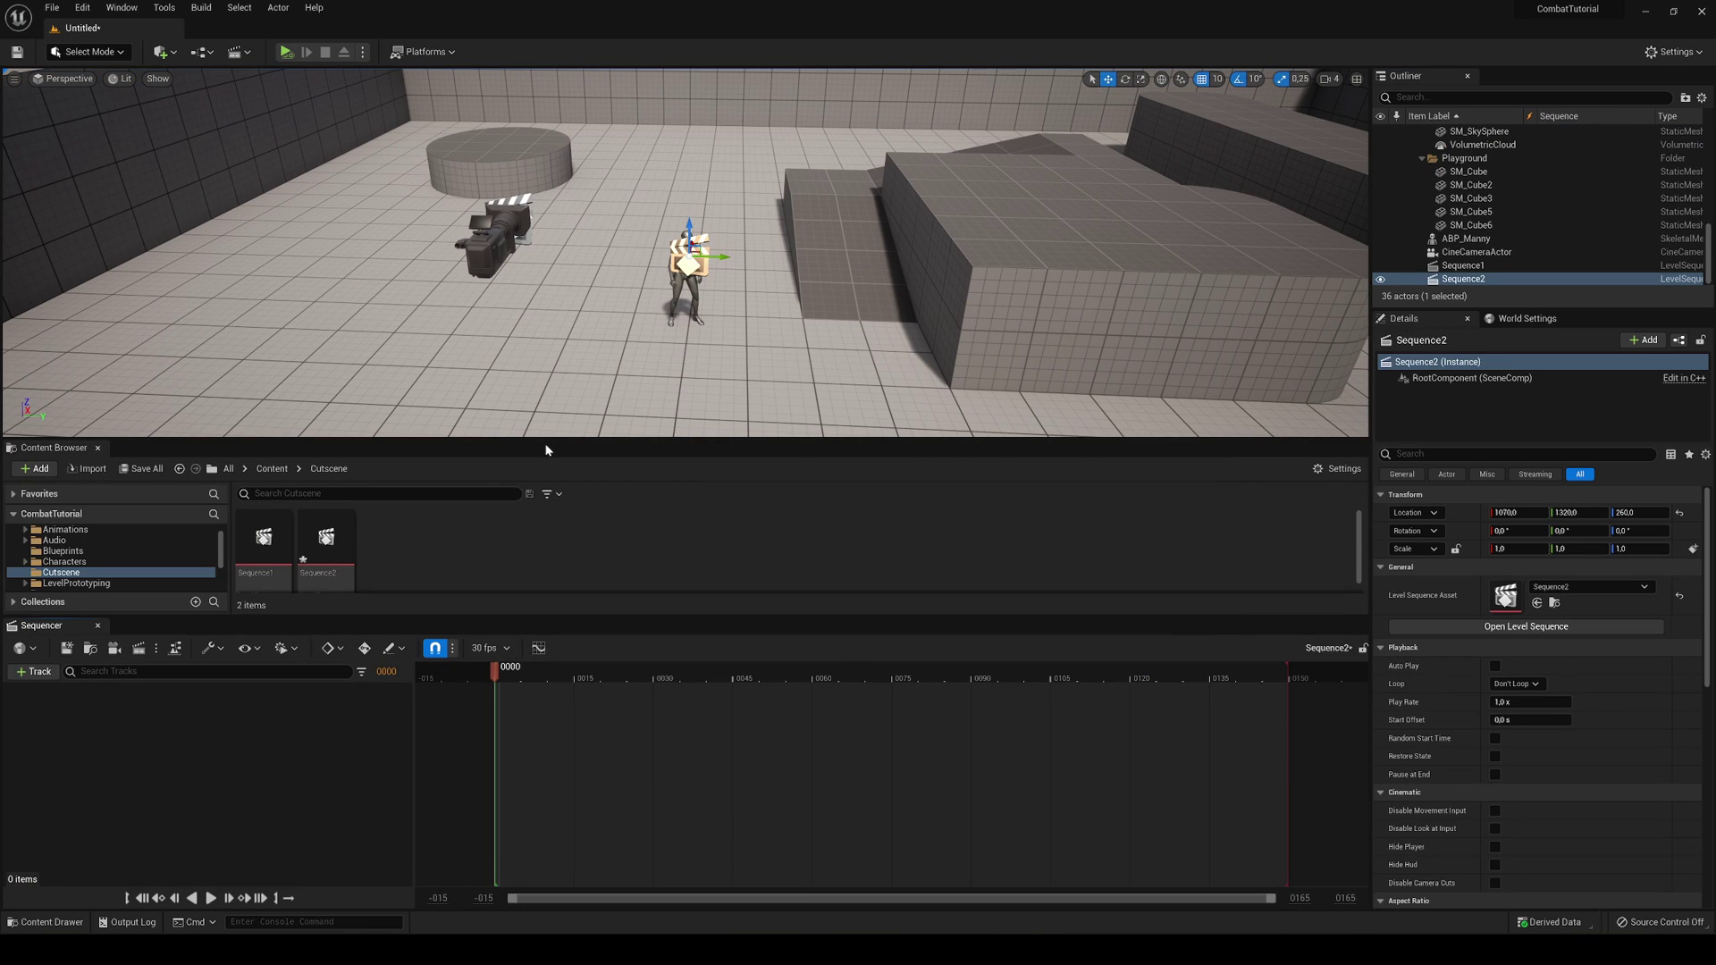
left_click(1505, 254)
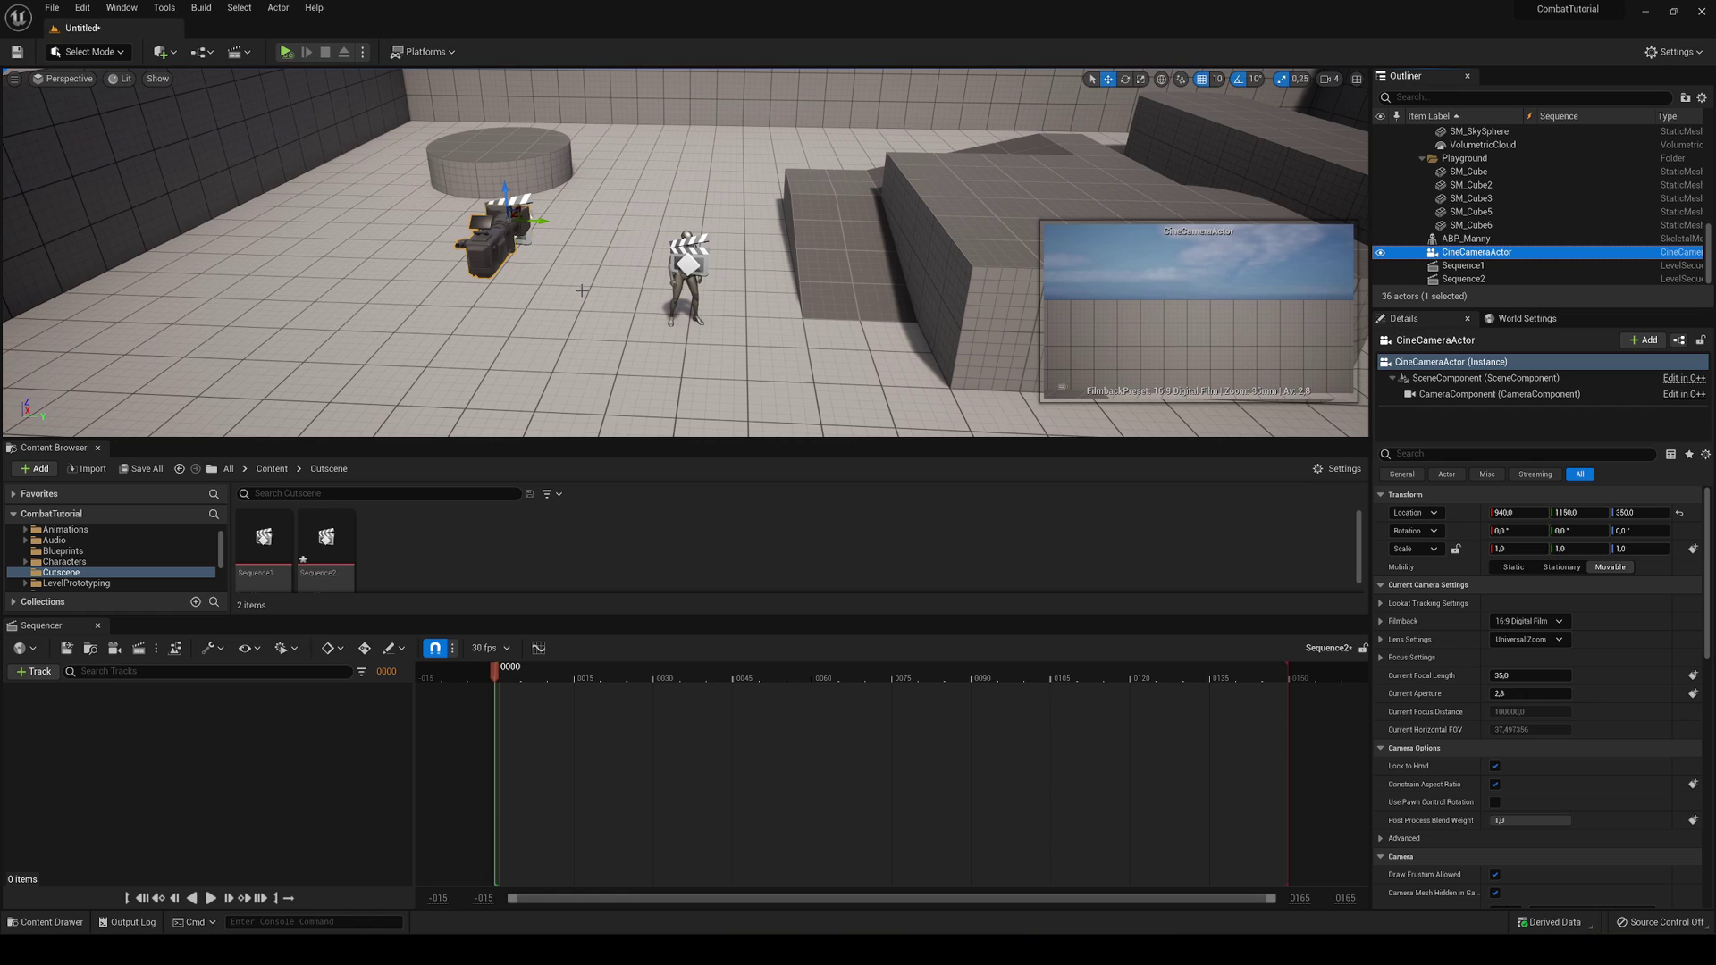
key("ctrl+d")
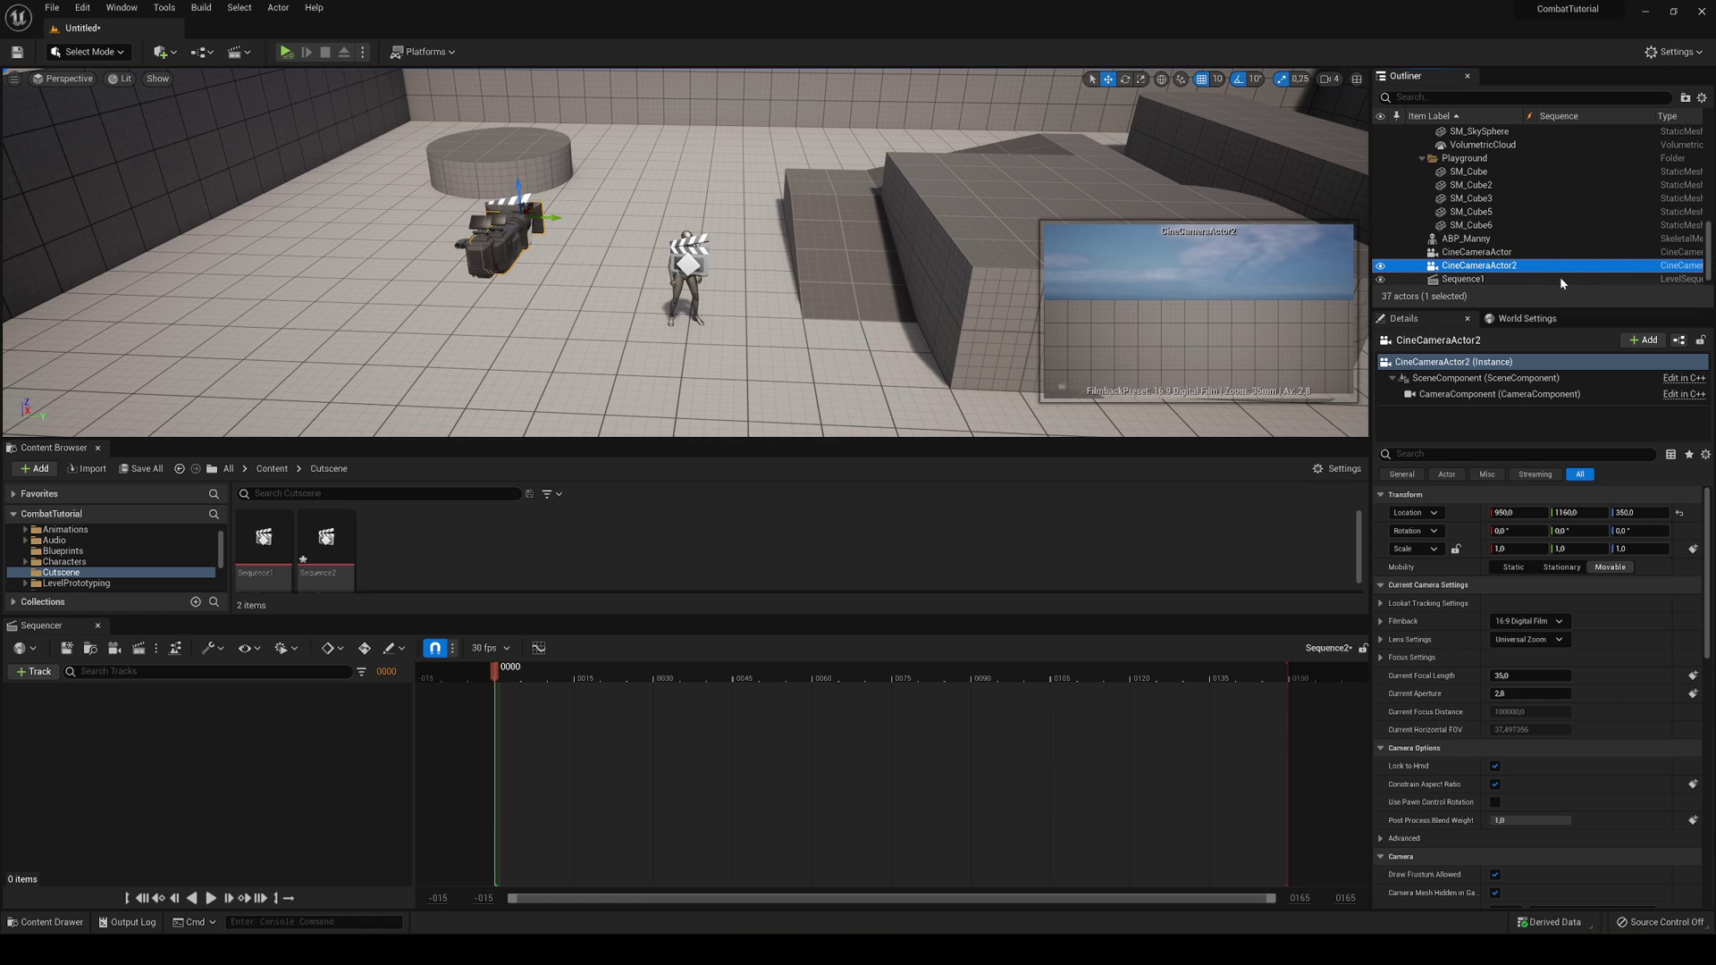
left_click_drag(1511, 266, 362, 728)
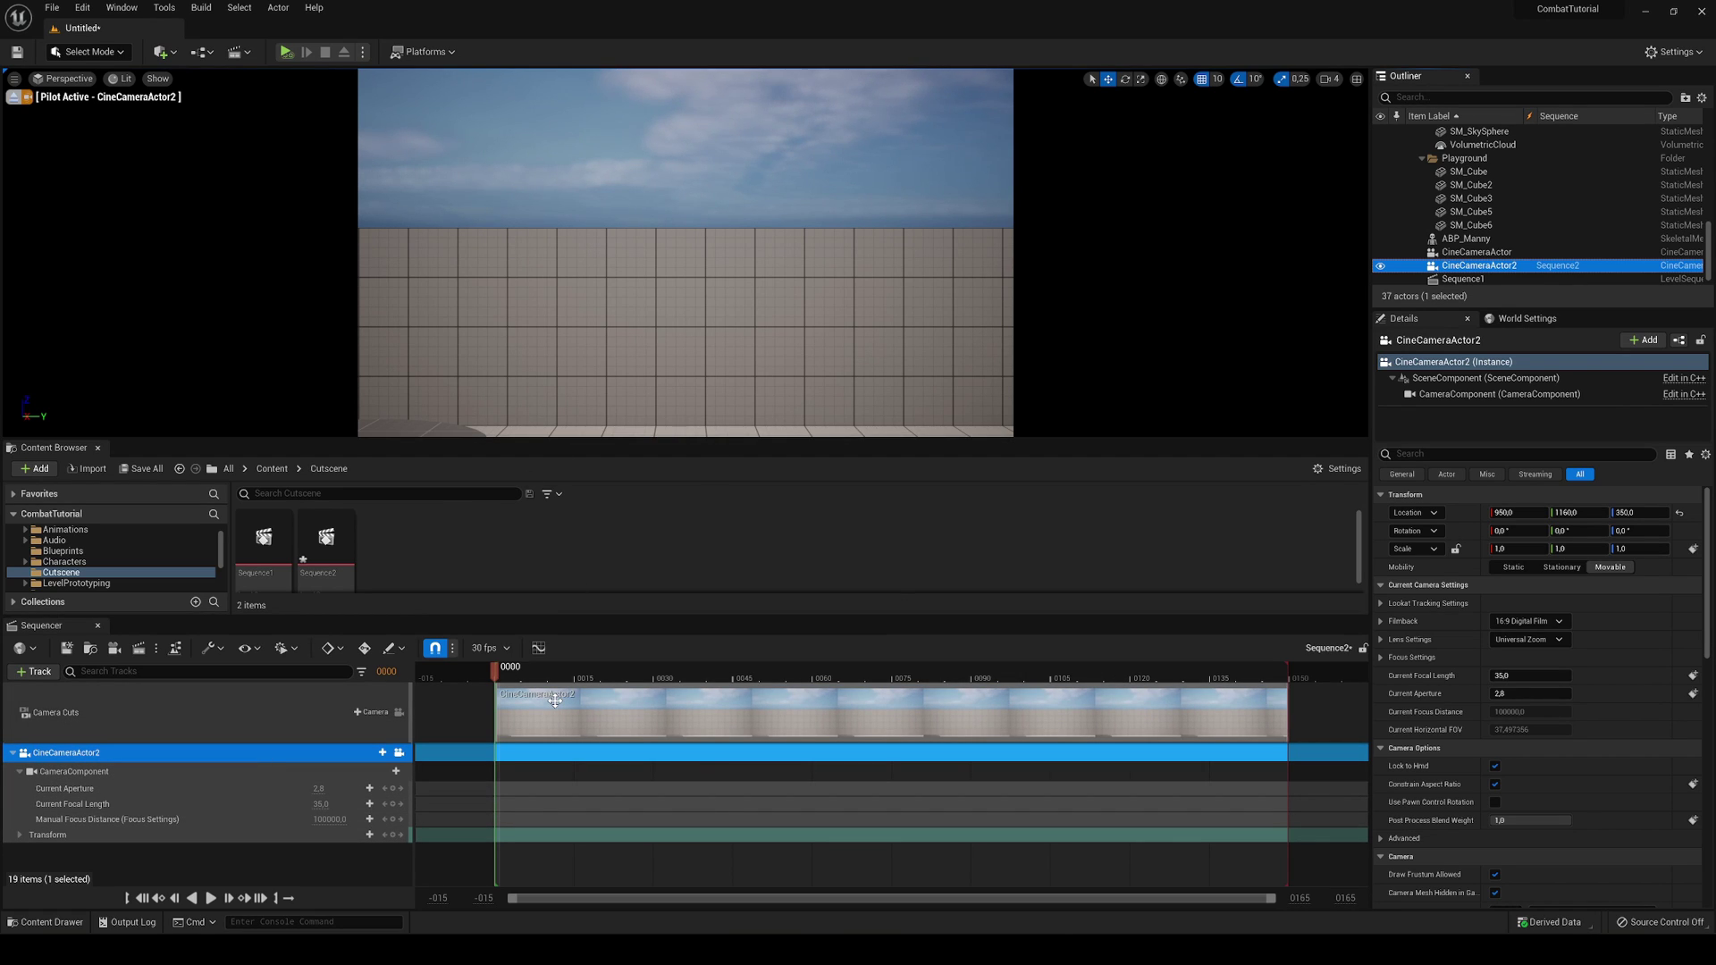
- Key CineCameraActor2 behind the character at frame 0 and raised looking down at frame 150, then play
right_click_drag(685, 250, 361, 344)
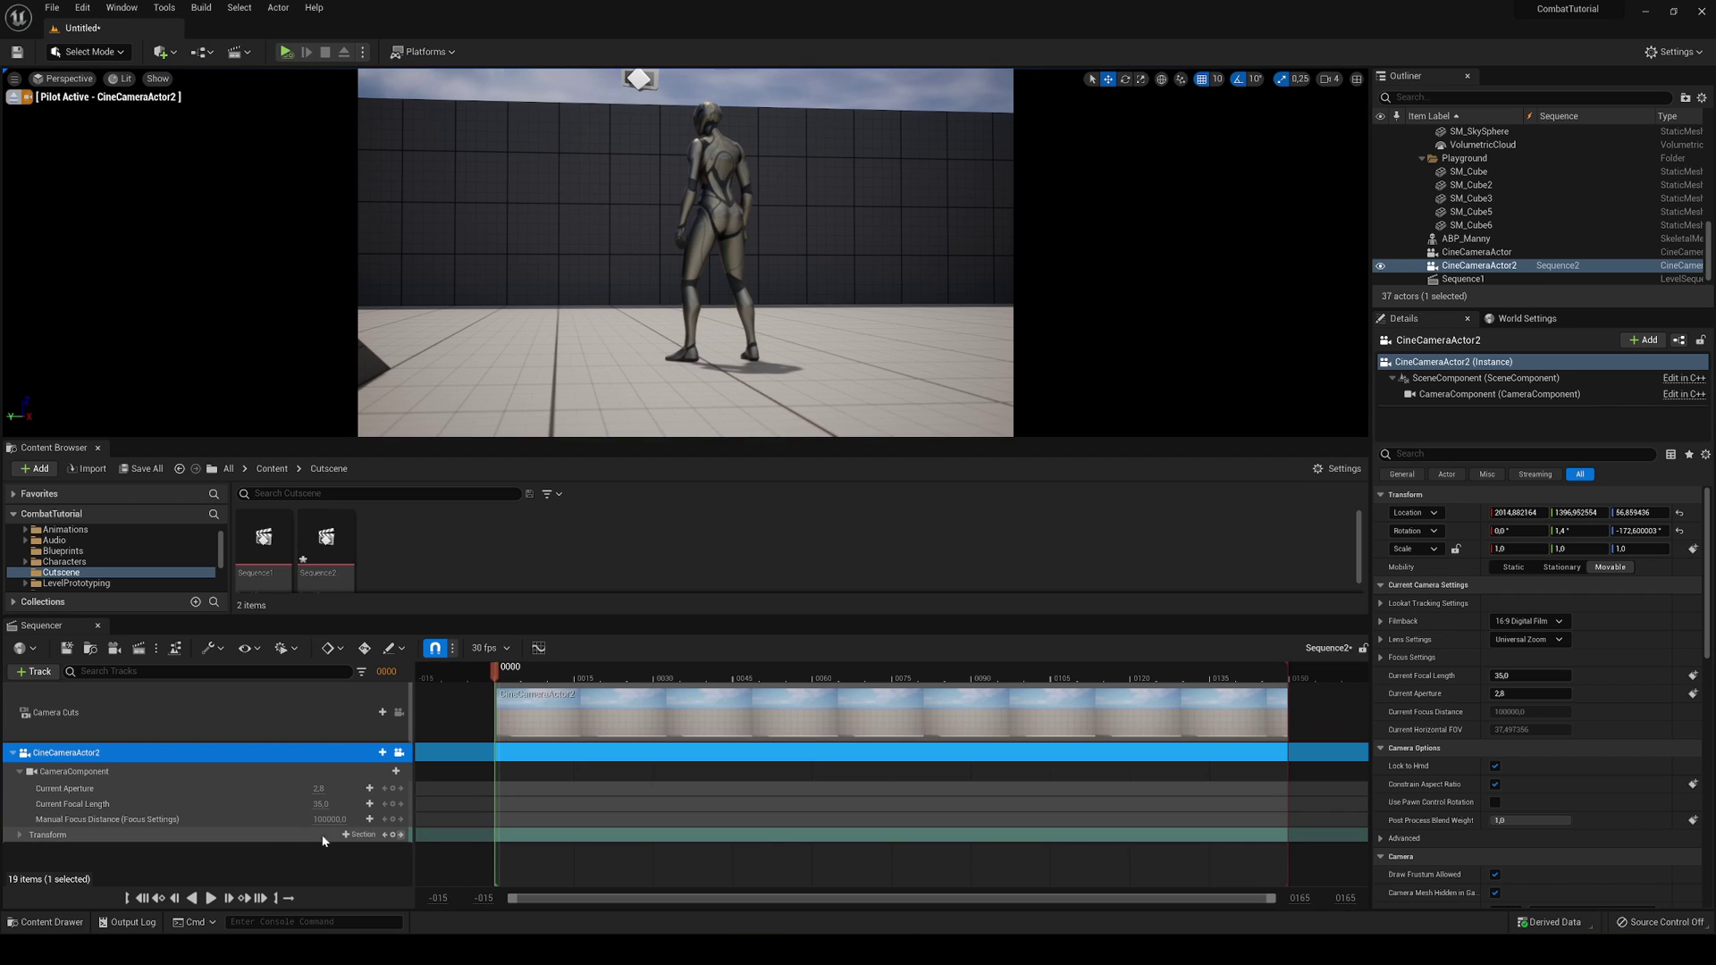
left_click(392, 835)
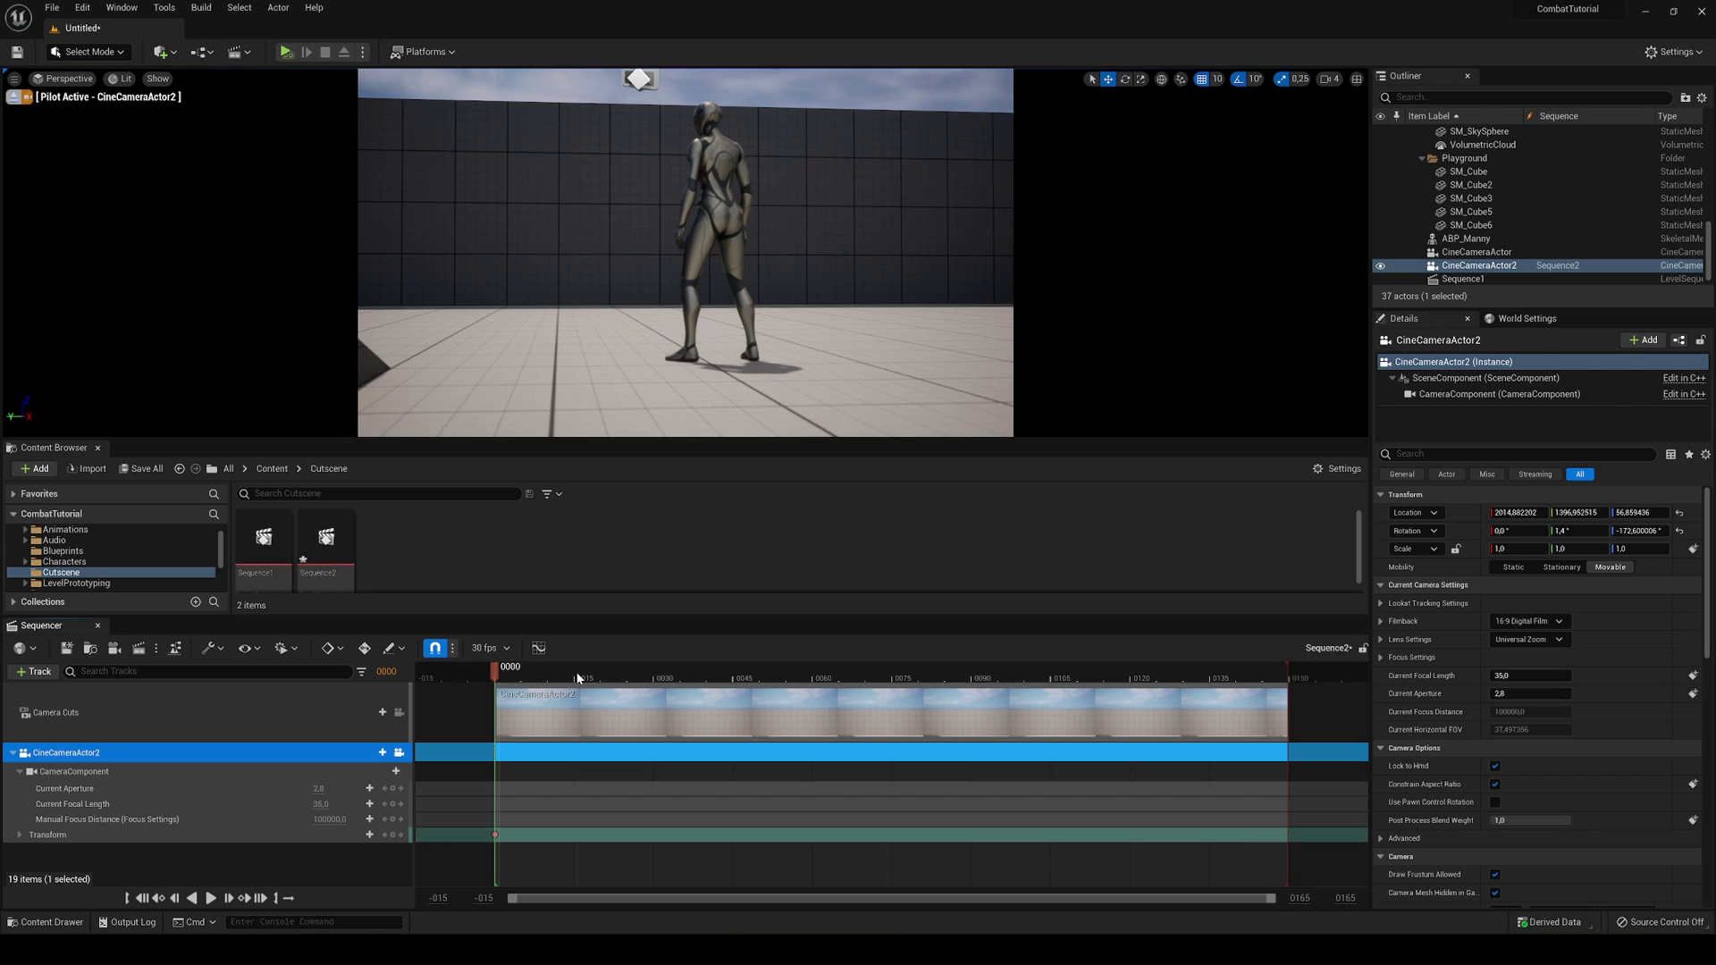
left_click(733, 677)
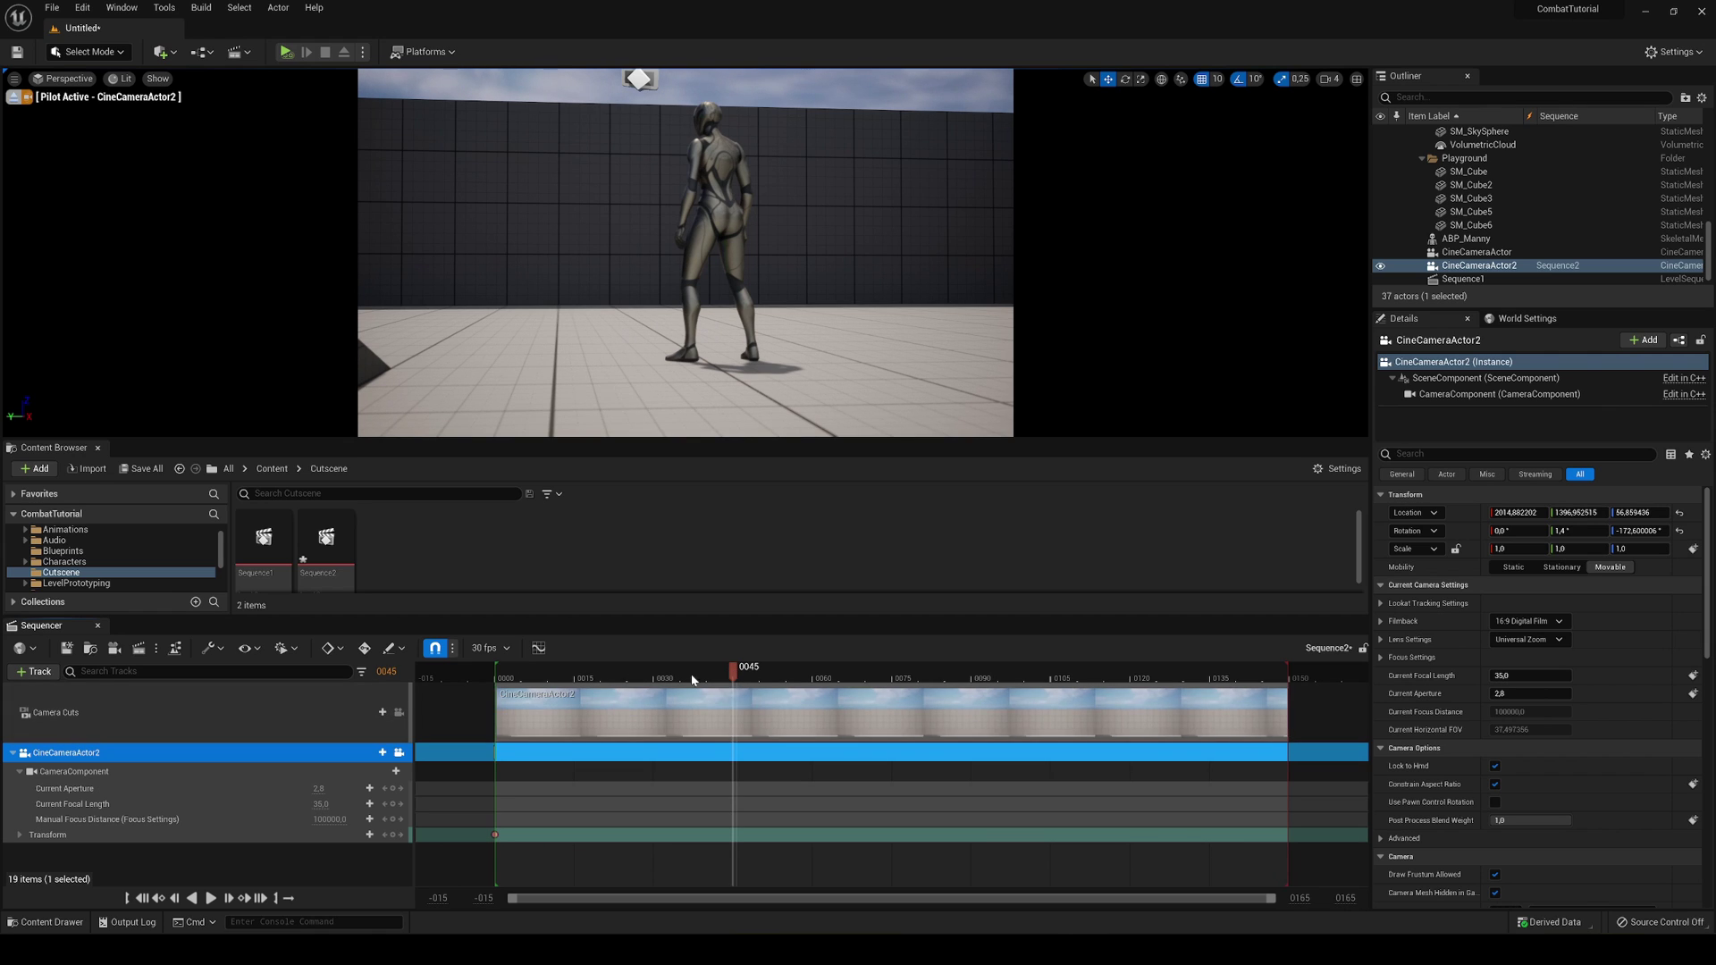
key("ctrl+Up")
right_click_drag(685, 252, 685, 322)
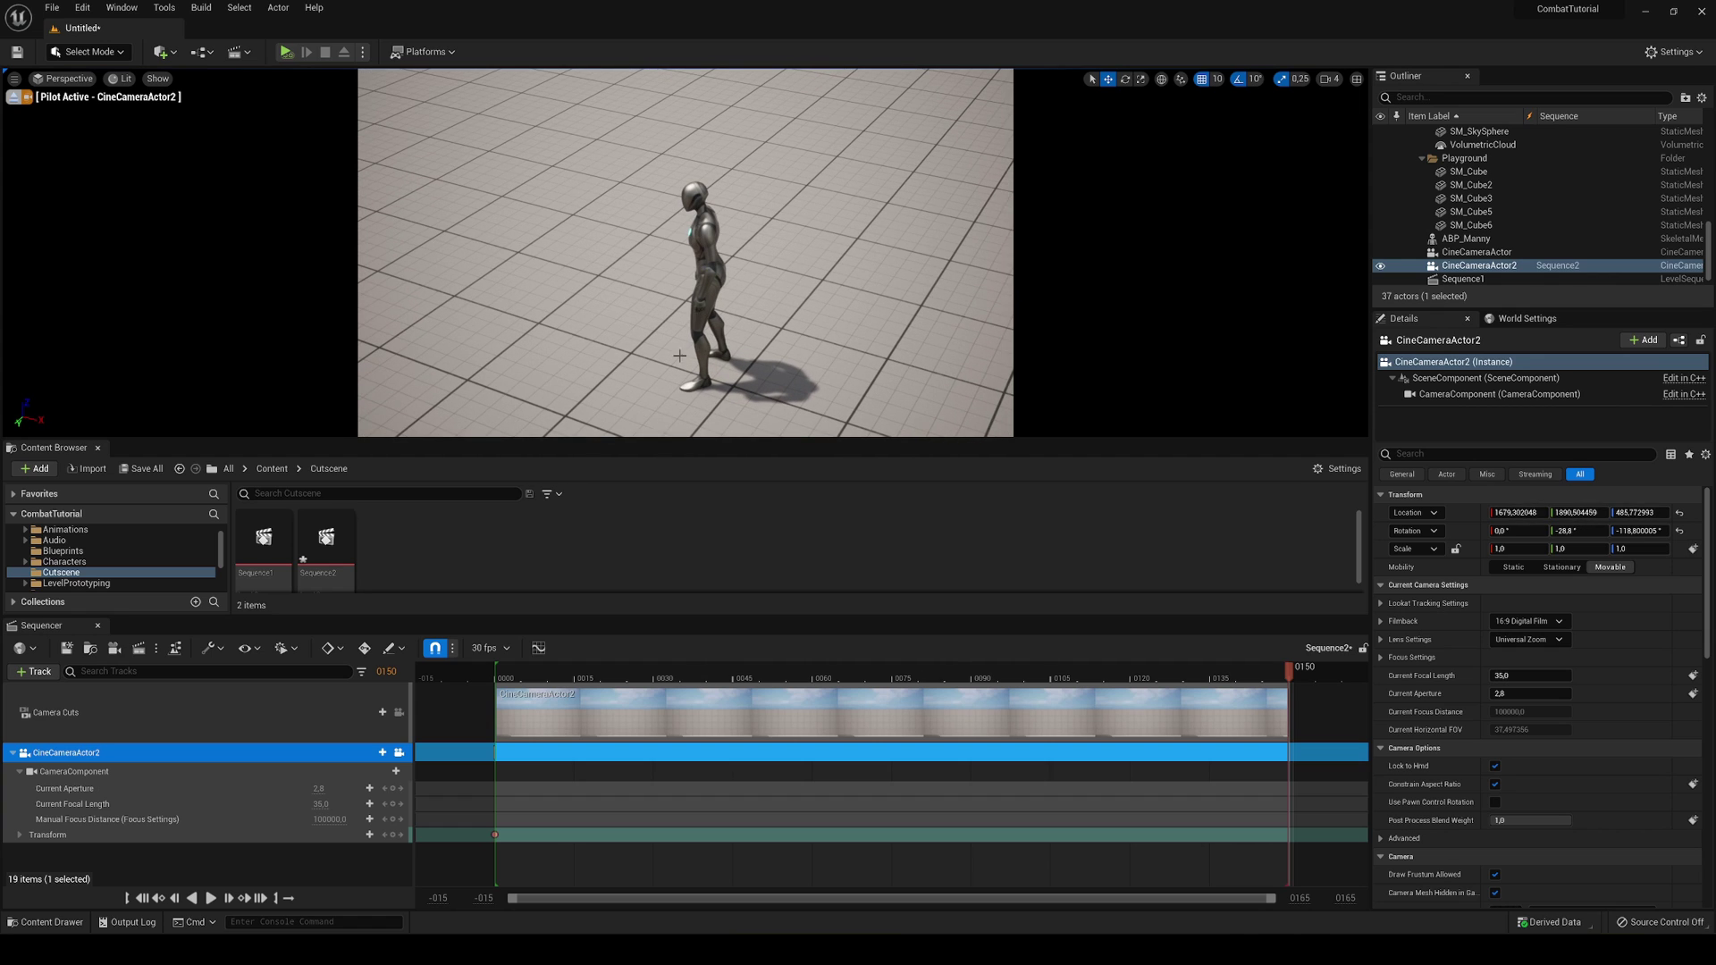
left_click(393, 834)
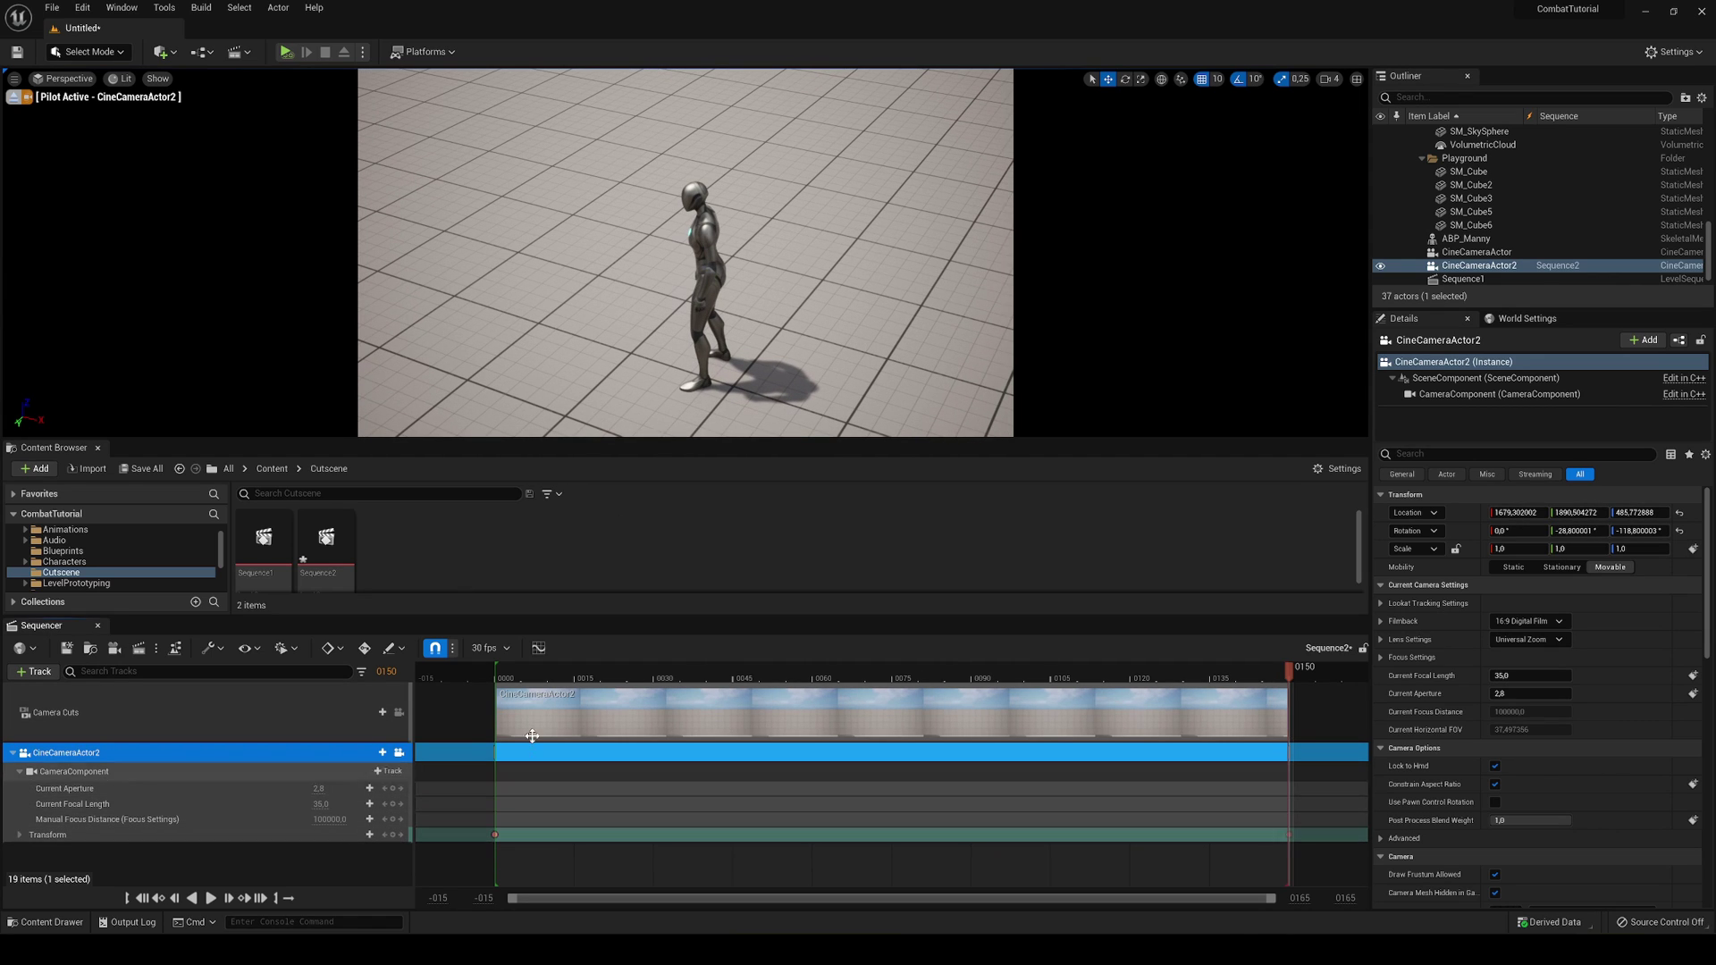
left_click(495, 666)
key("space")
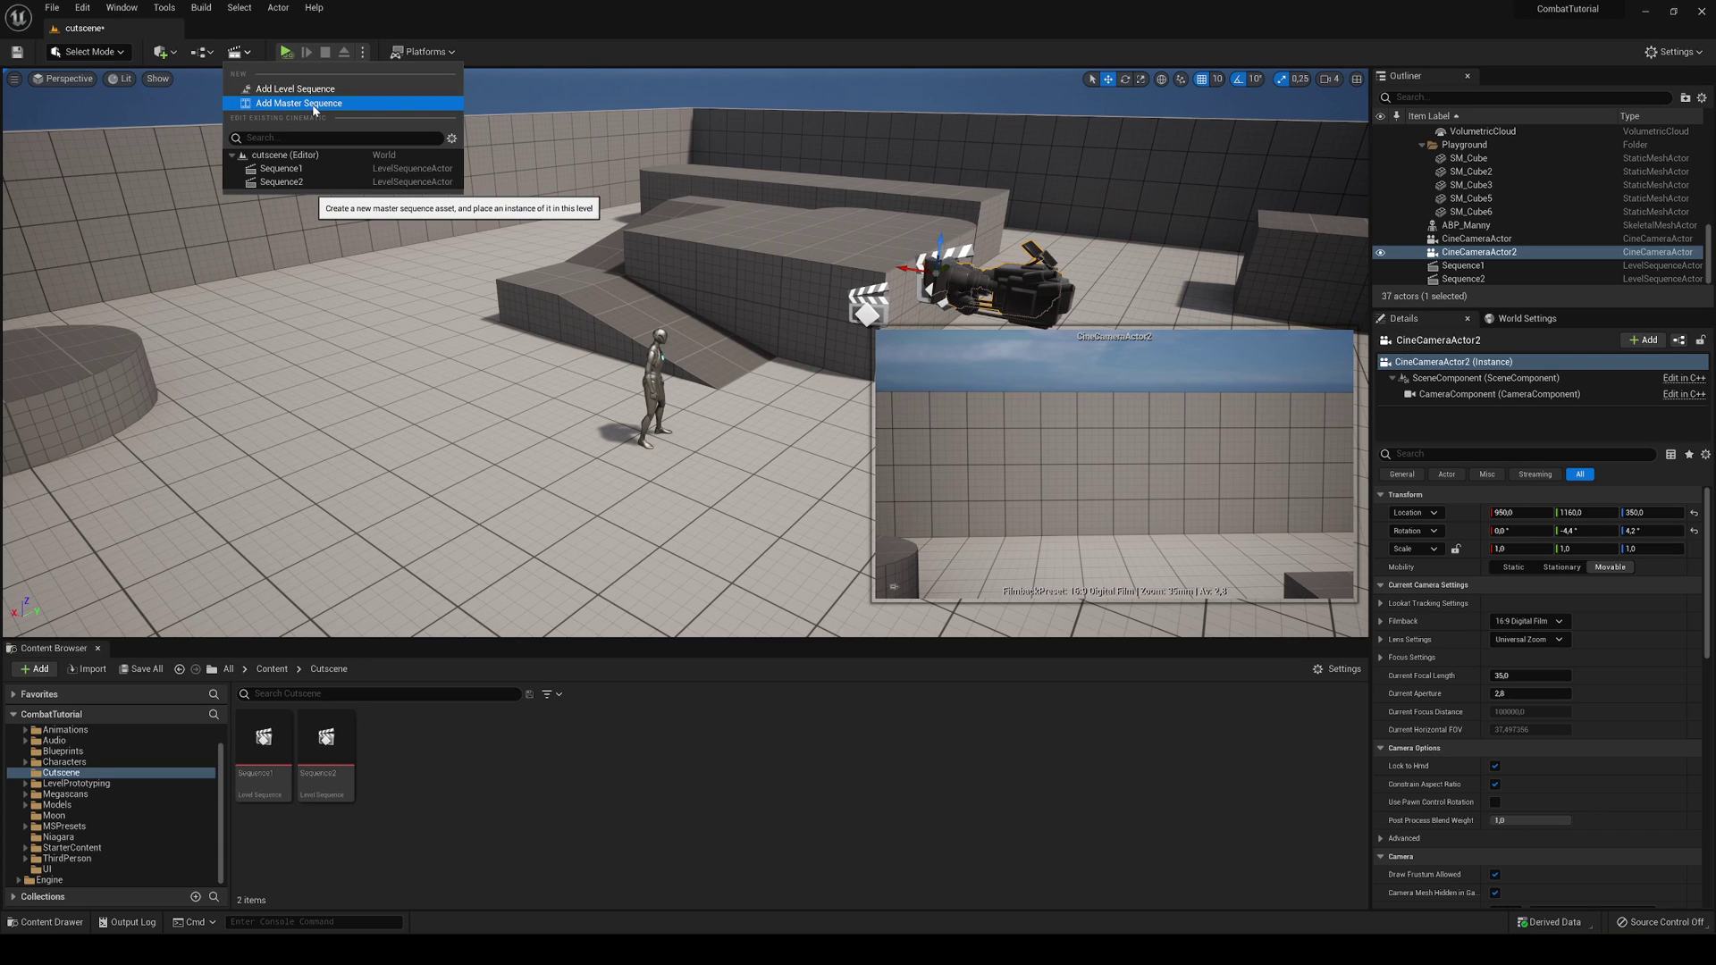
- Add a master sequence and save it as MasterSequence in the Cutscene folder
left_click(366, 93)
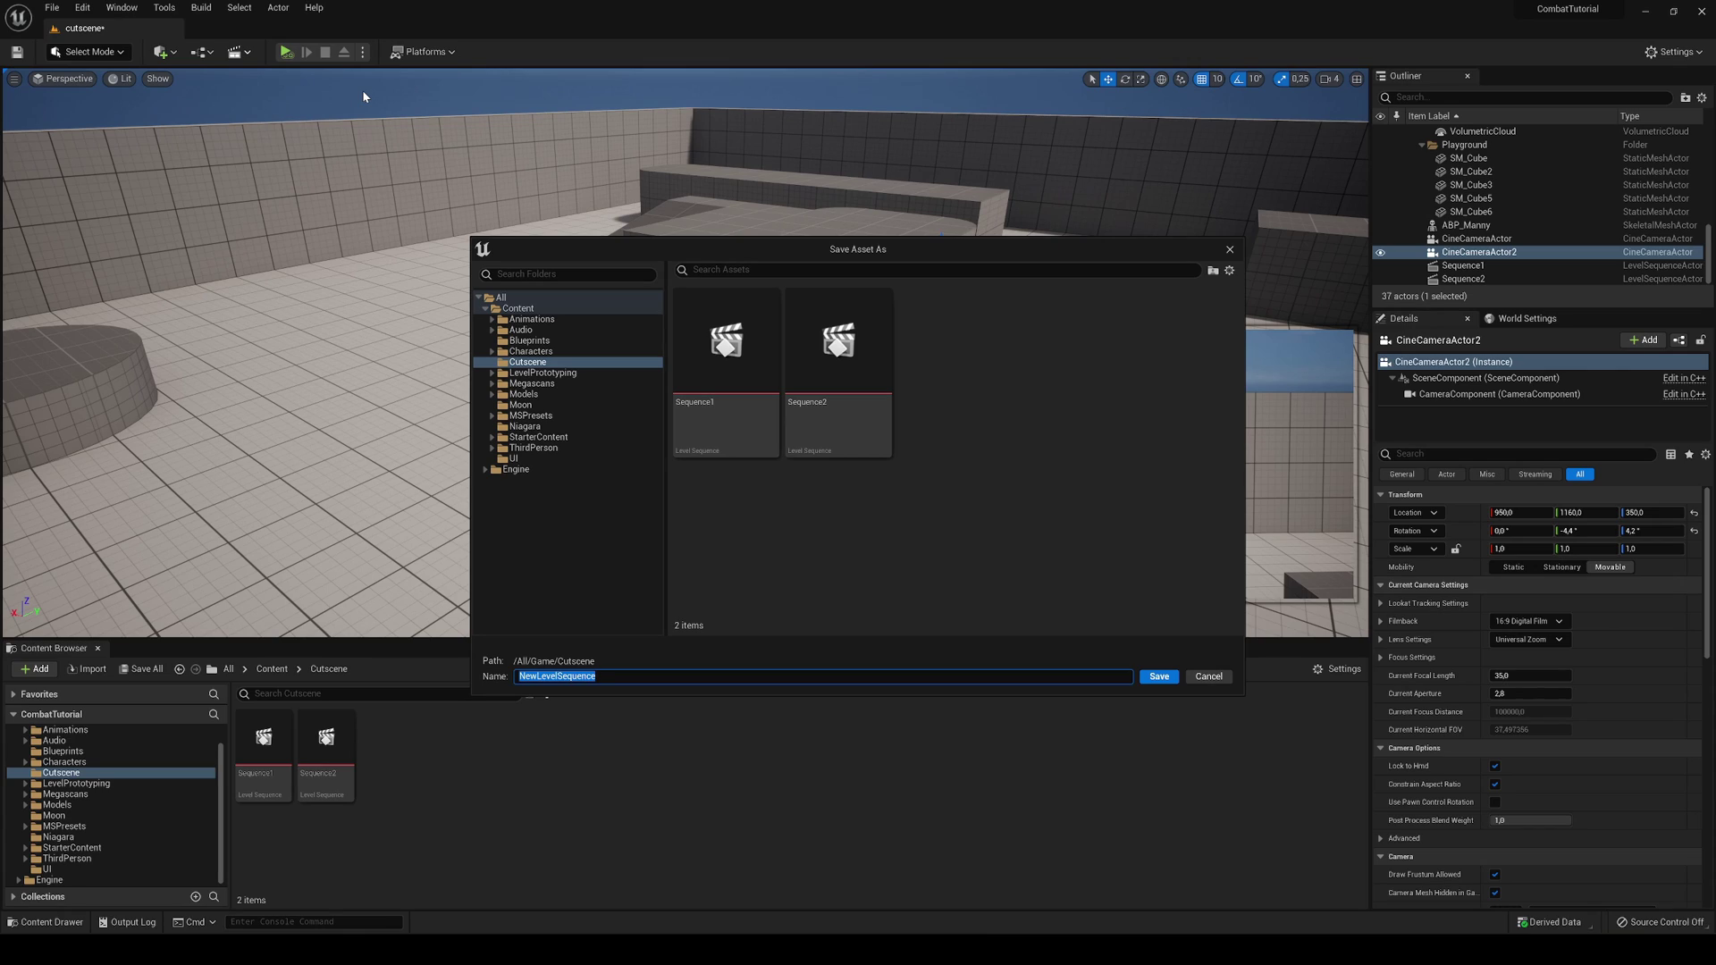
key("End")
key("BackSpace")
key("BackSpace")
key("BackSpace")
key("BackSpace")
key("BackSpace")
key("BackSpace")
key("BackSpace")
key("BackSpace")
type("master")
key("BackSpace")
type("M")
key("Return")
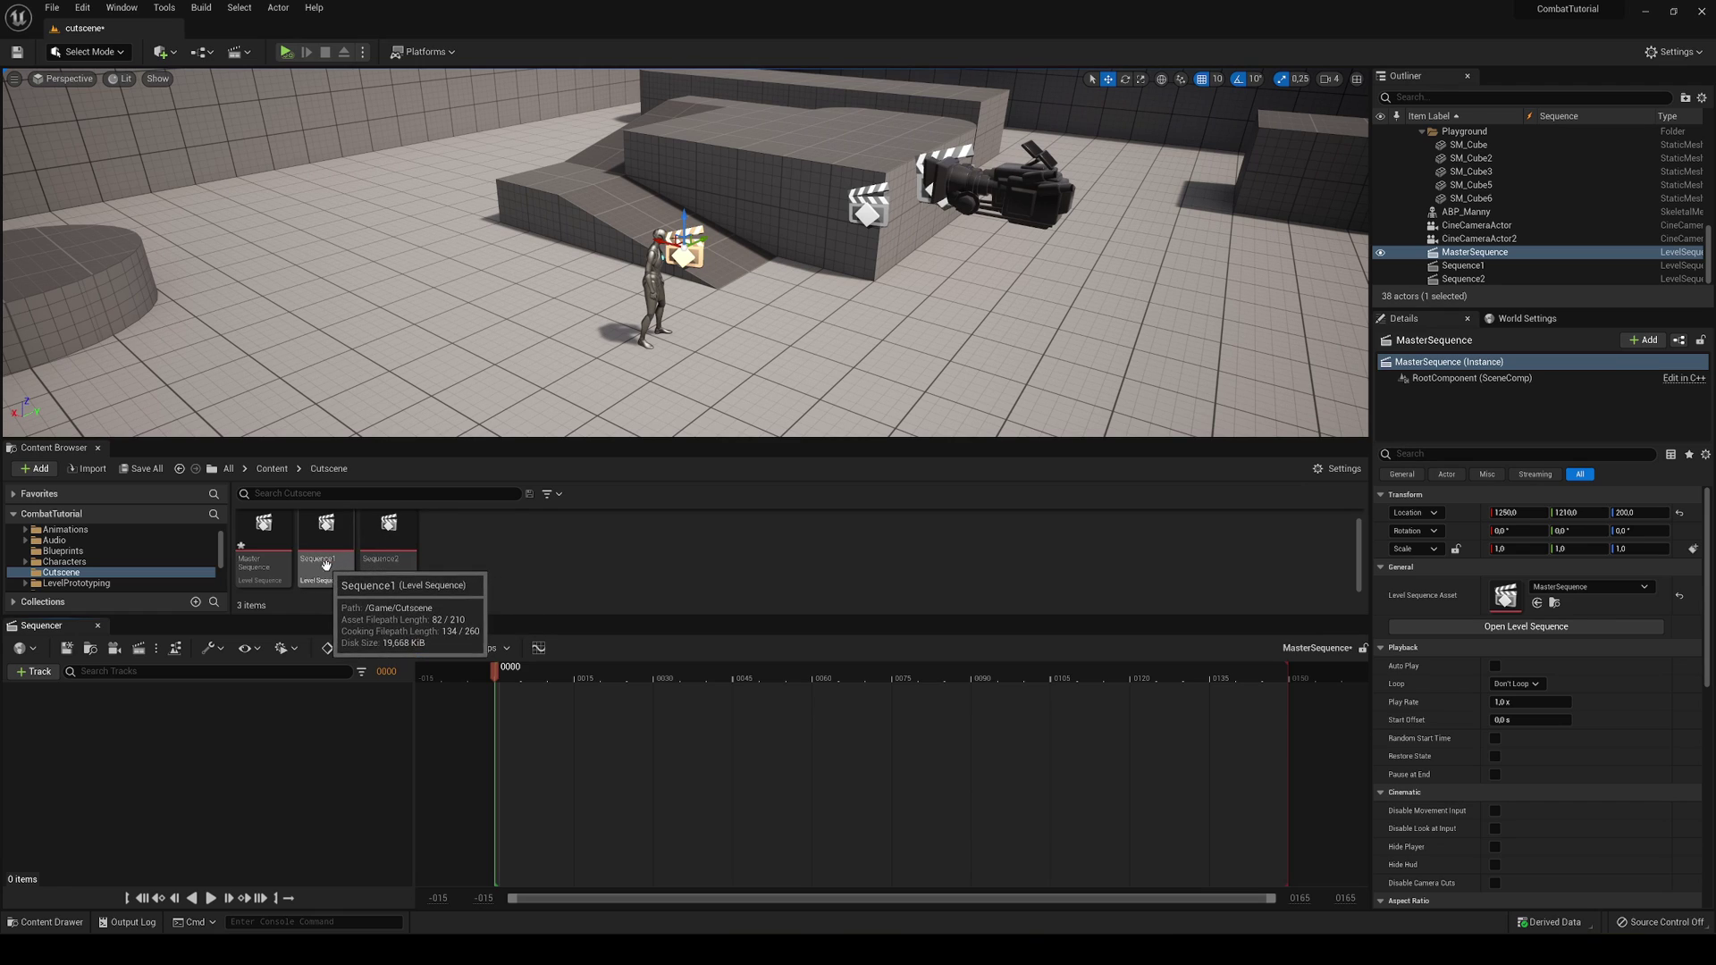
- Drop Sequence1 onto the Shots track as a 150-frame shot starting at frame 0
left_click_drag(336, 569, 528, 735)
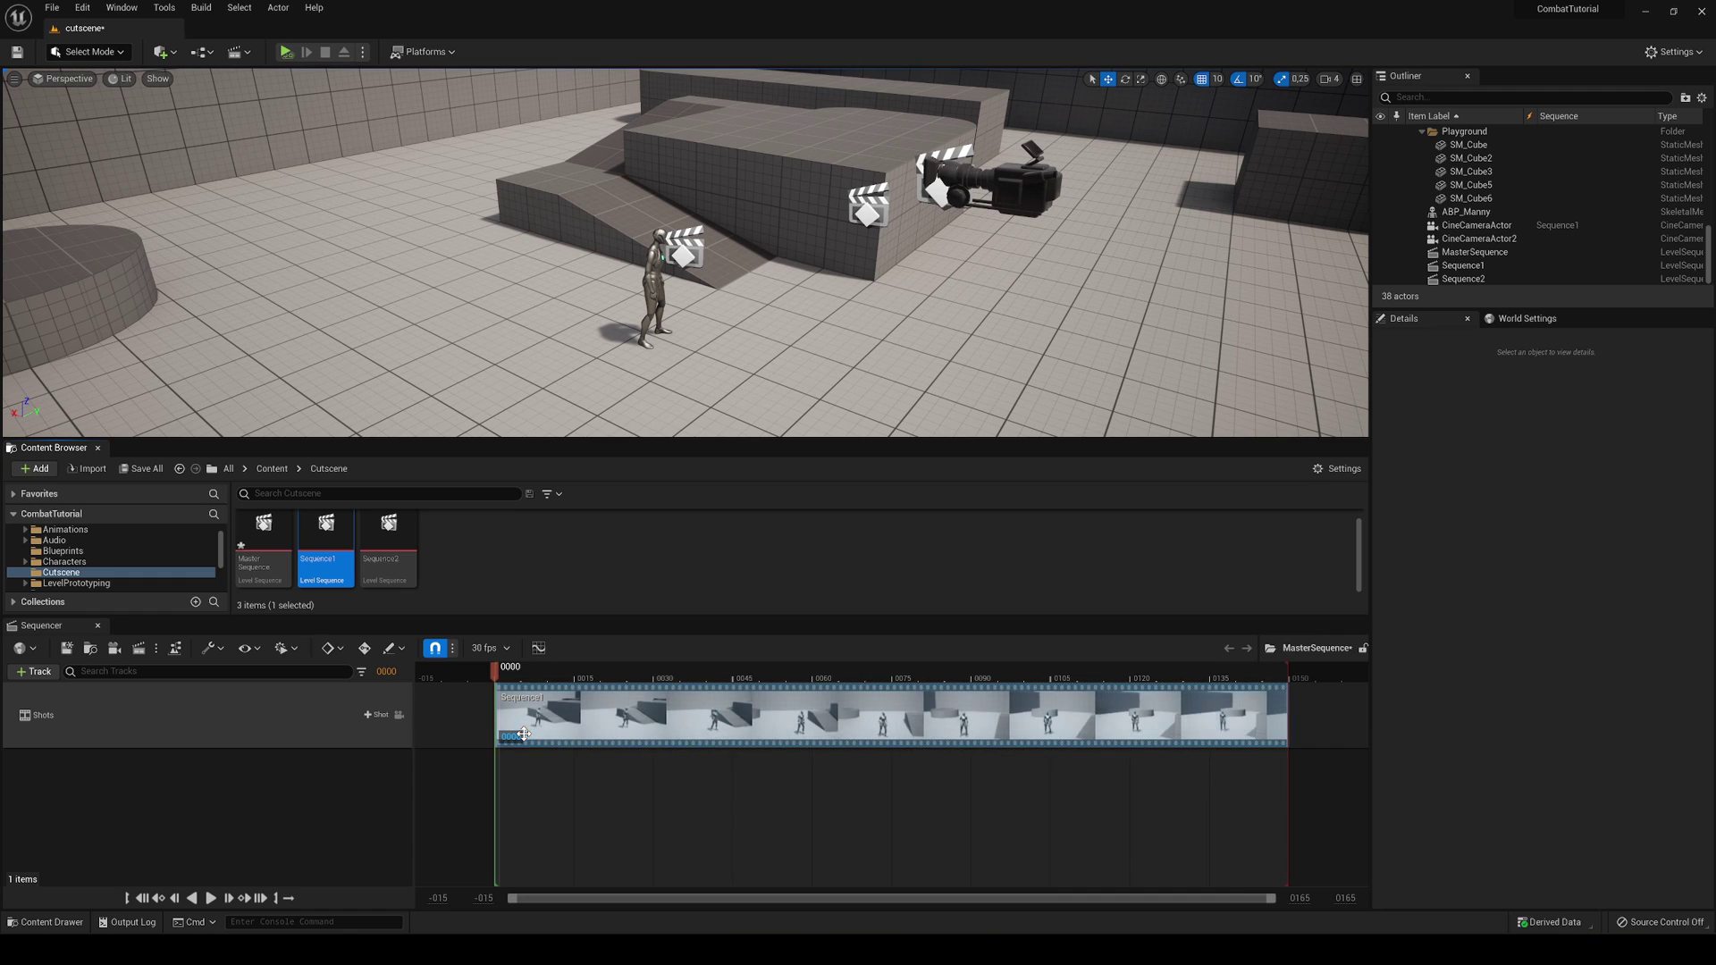
scroll(749, 744, "down", 3, "ctrl")
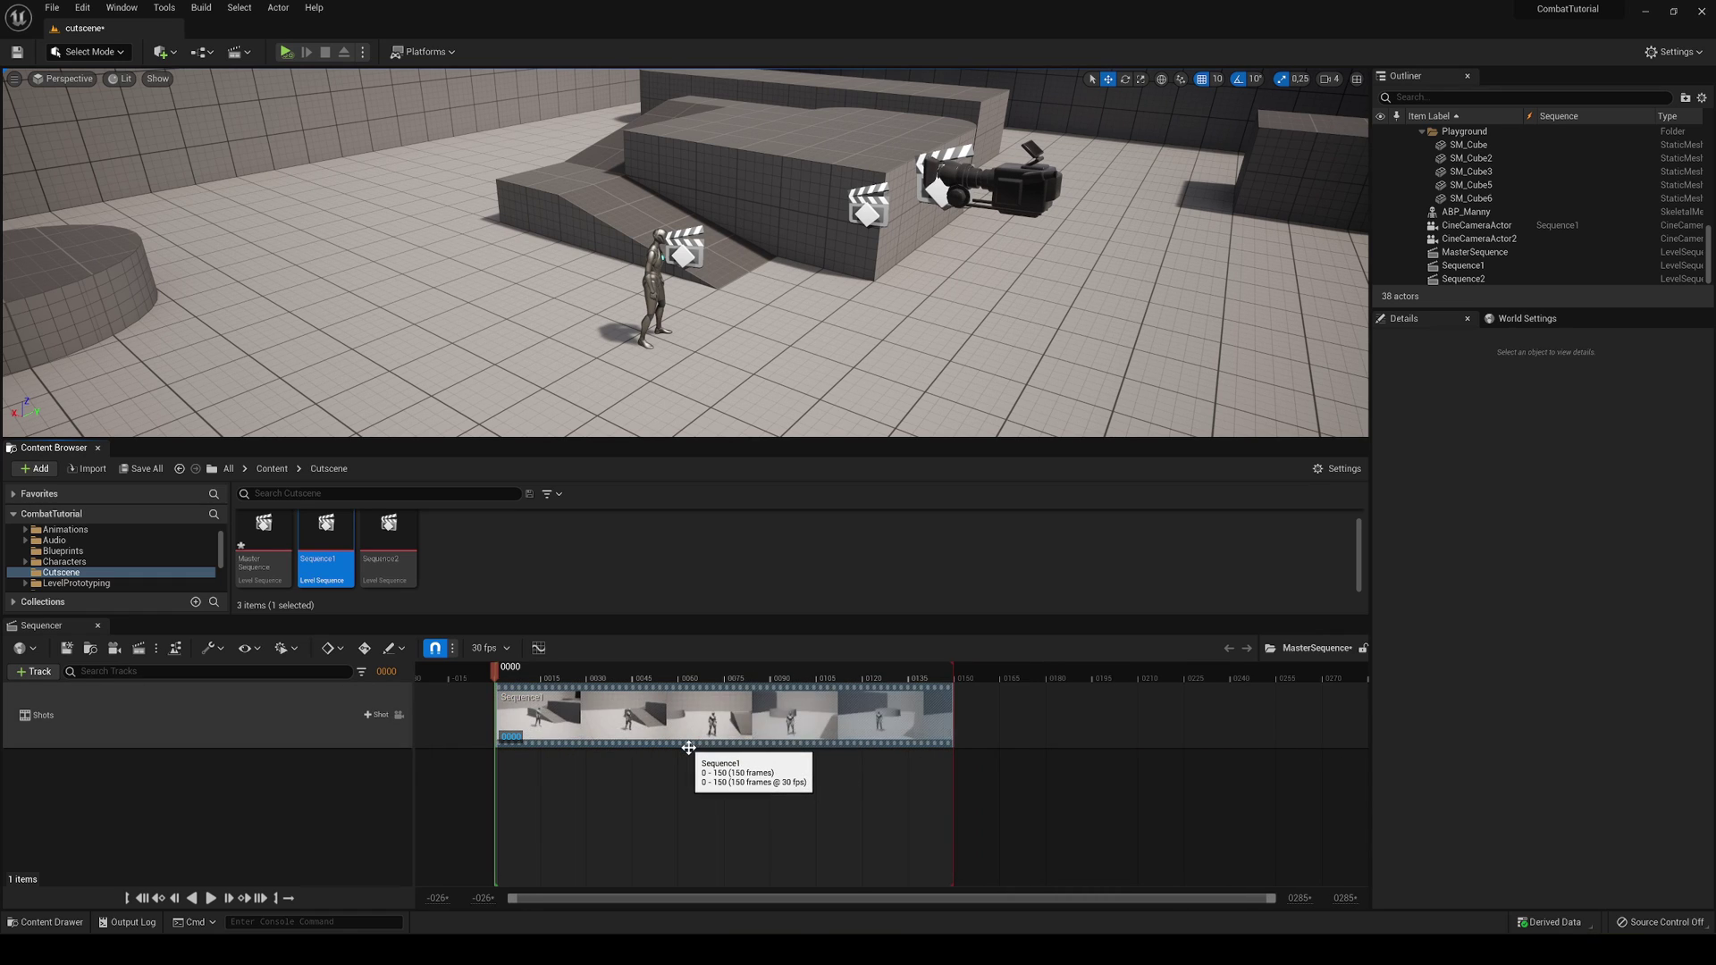
scroll(684, 745, "up", 1, "ctrl")
scroll(684, 745, "down", 4, "ctrl")
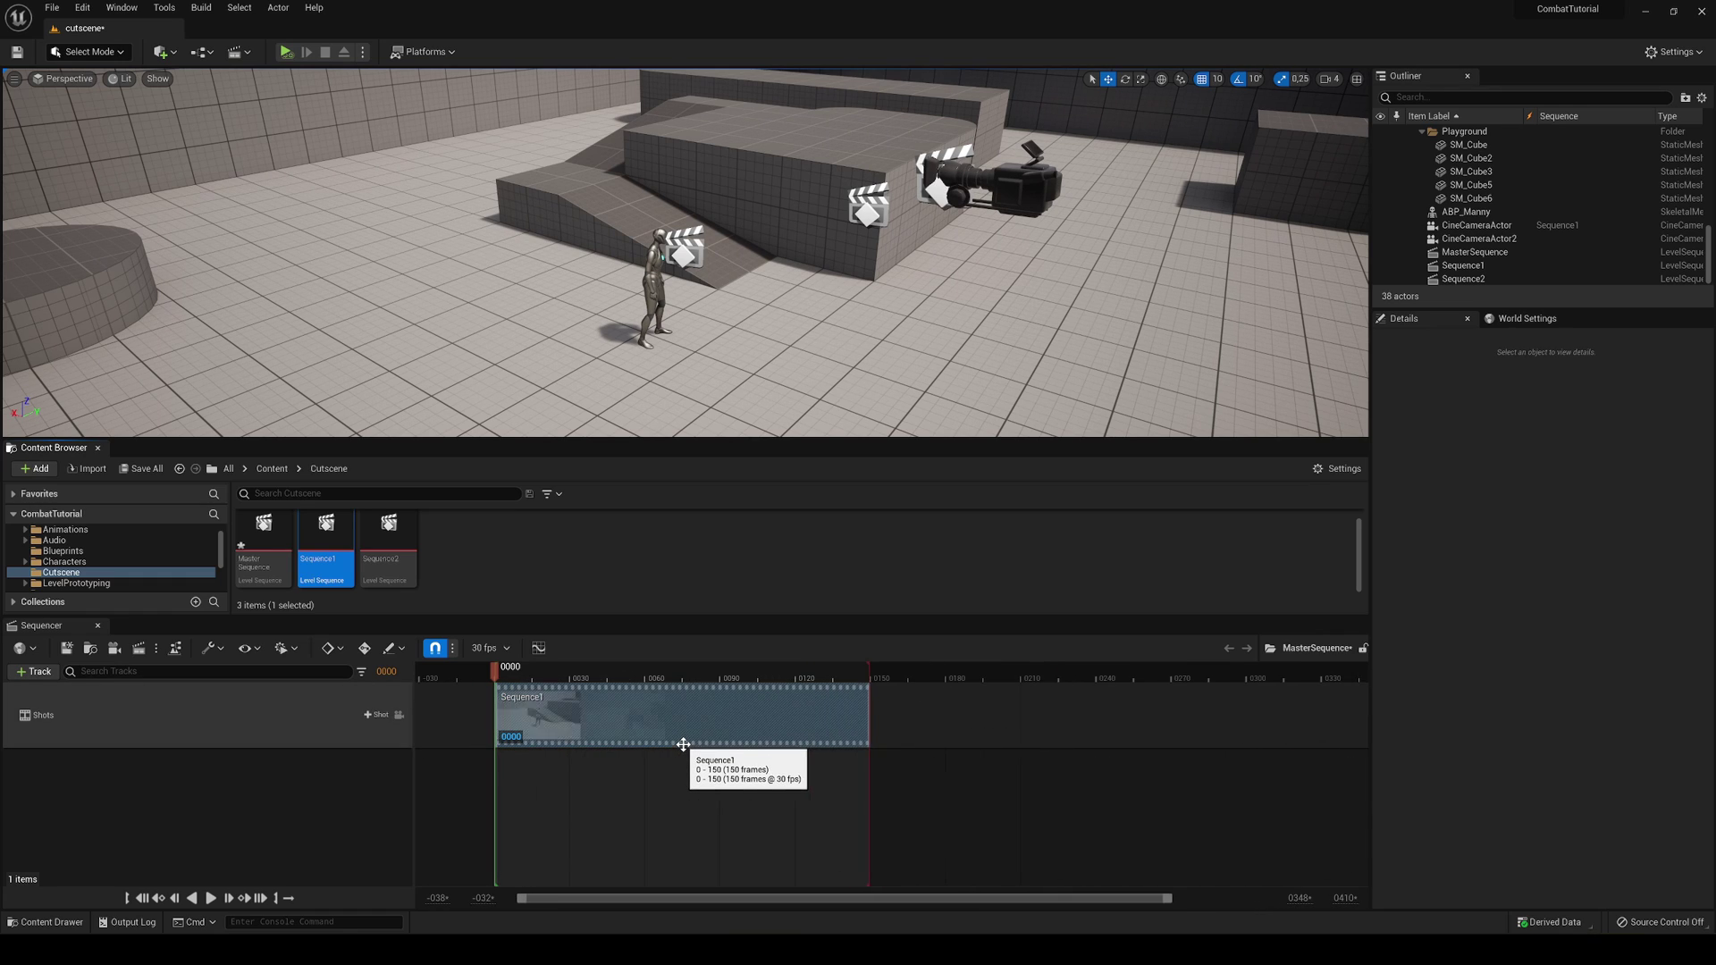
scroll(683, 764, "up", 3, "ctrl")
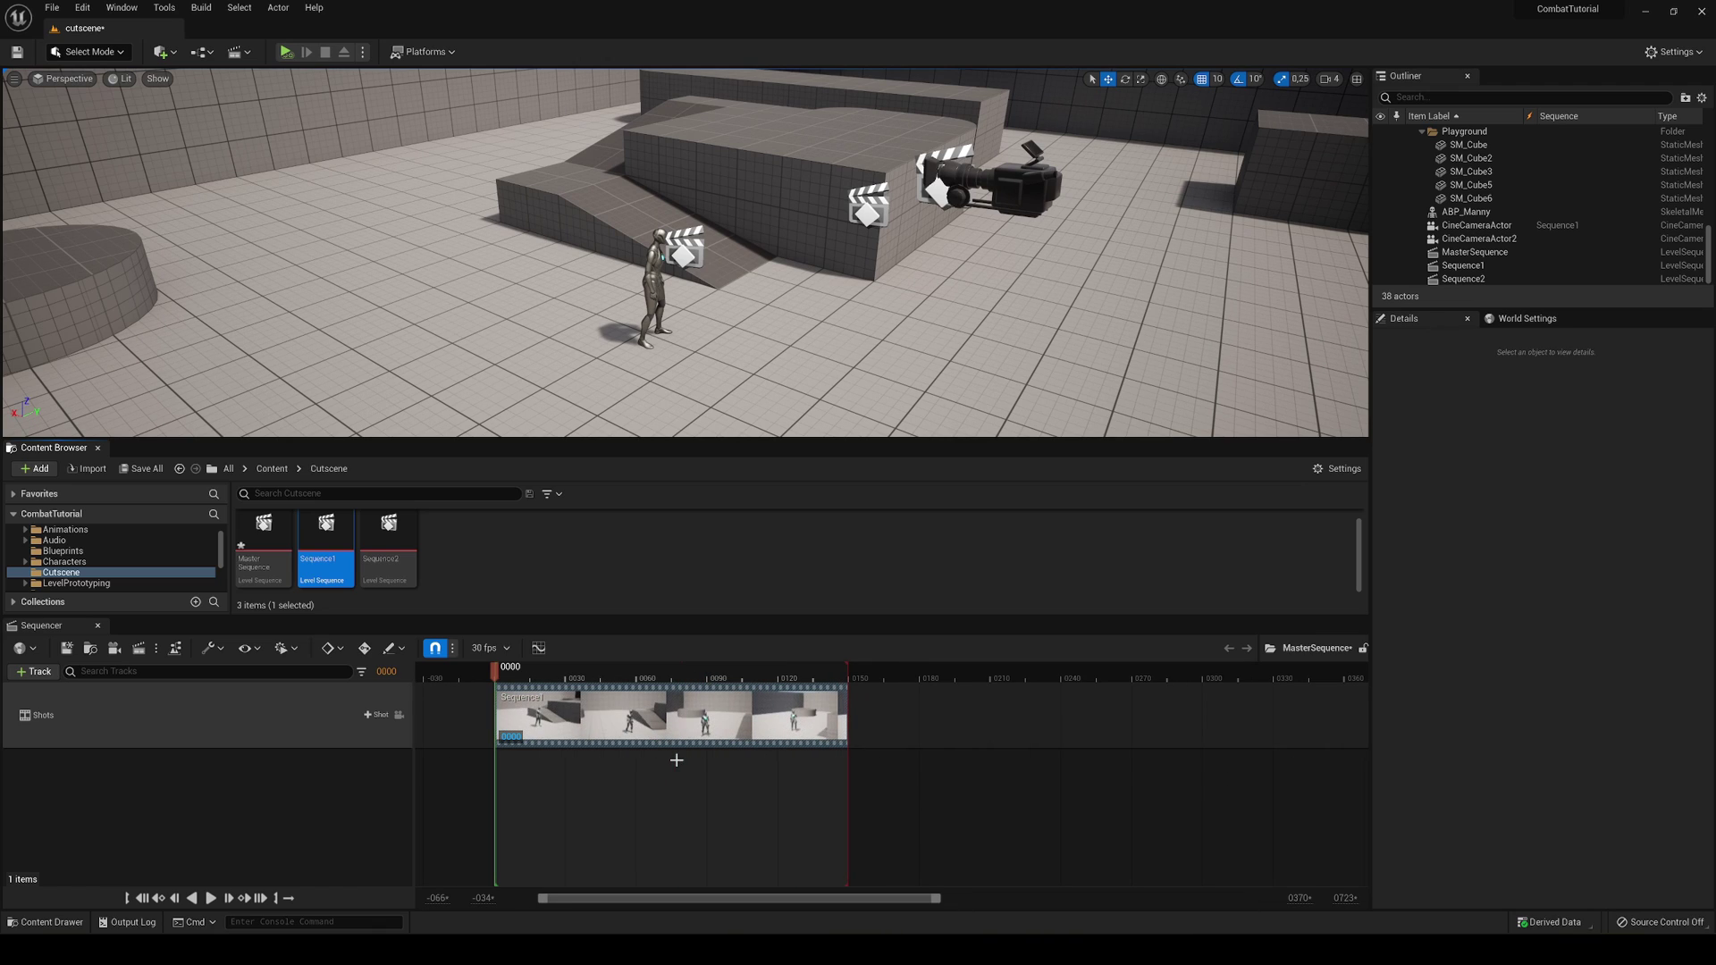
- Play back the Sequence1 shot and scrub through it from frame 27
key("space")
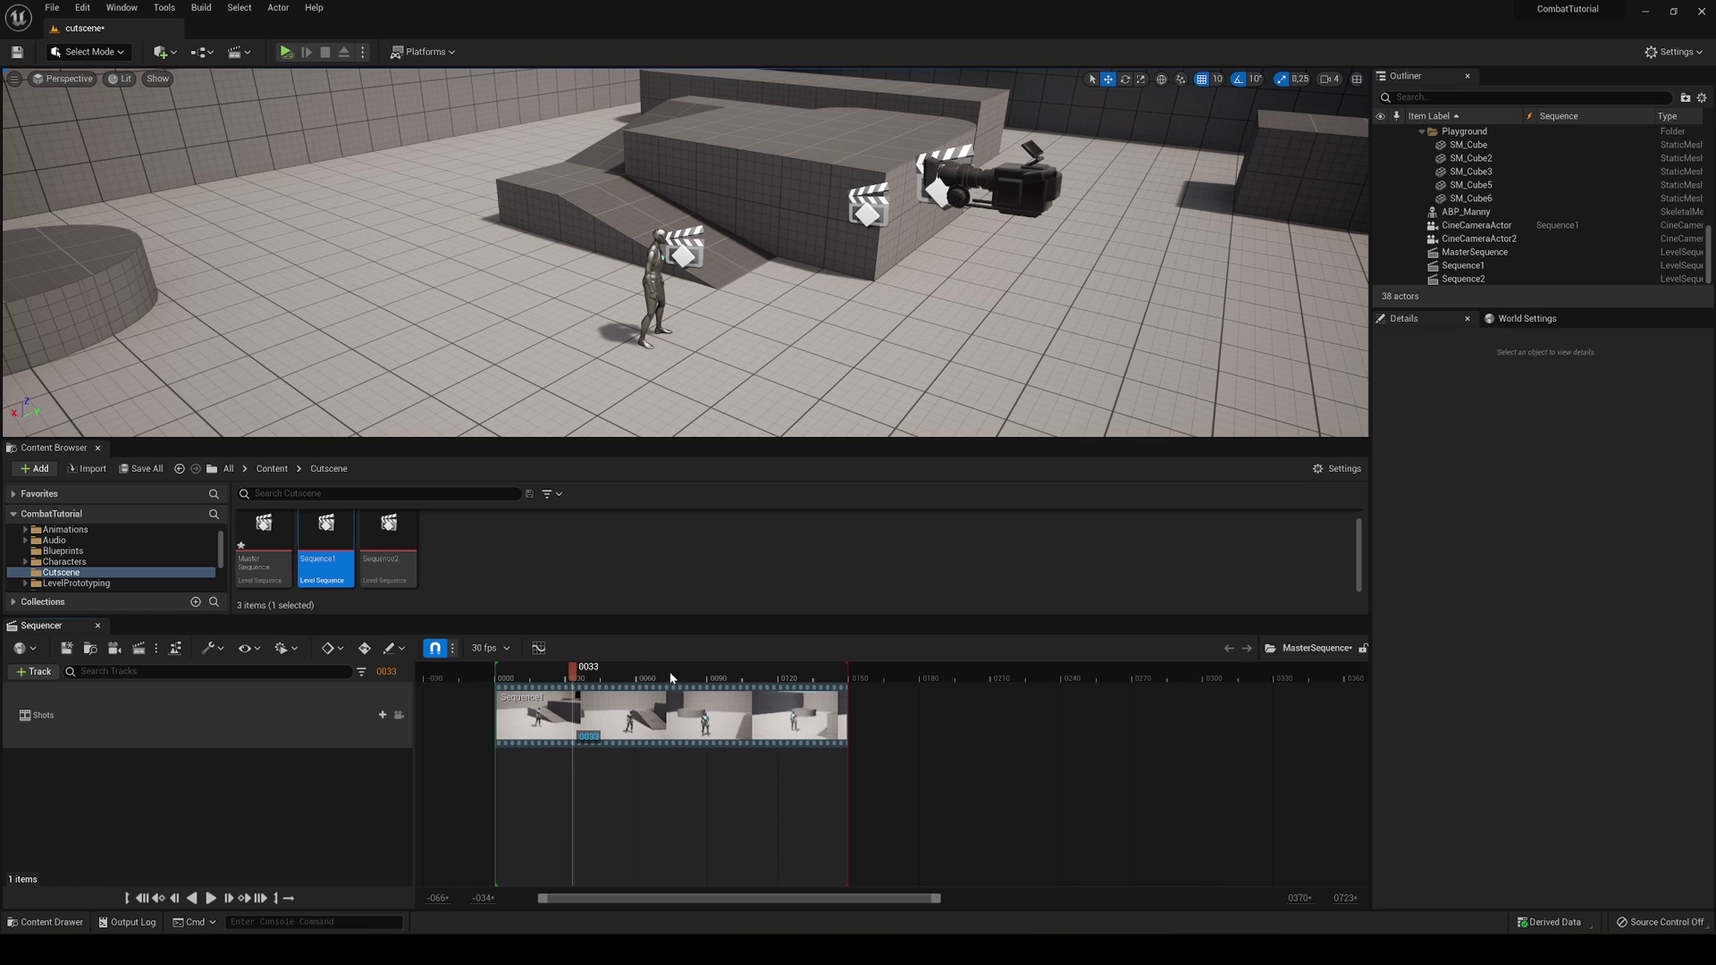
left_click(561, 673)
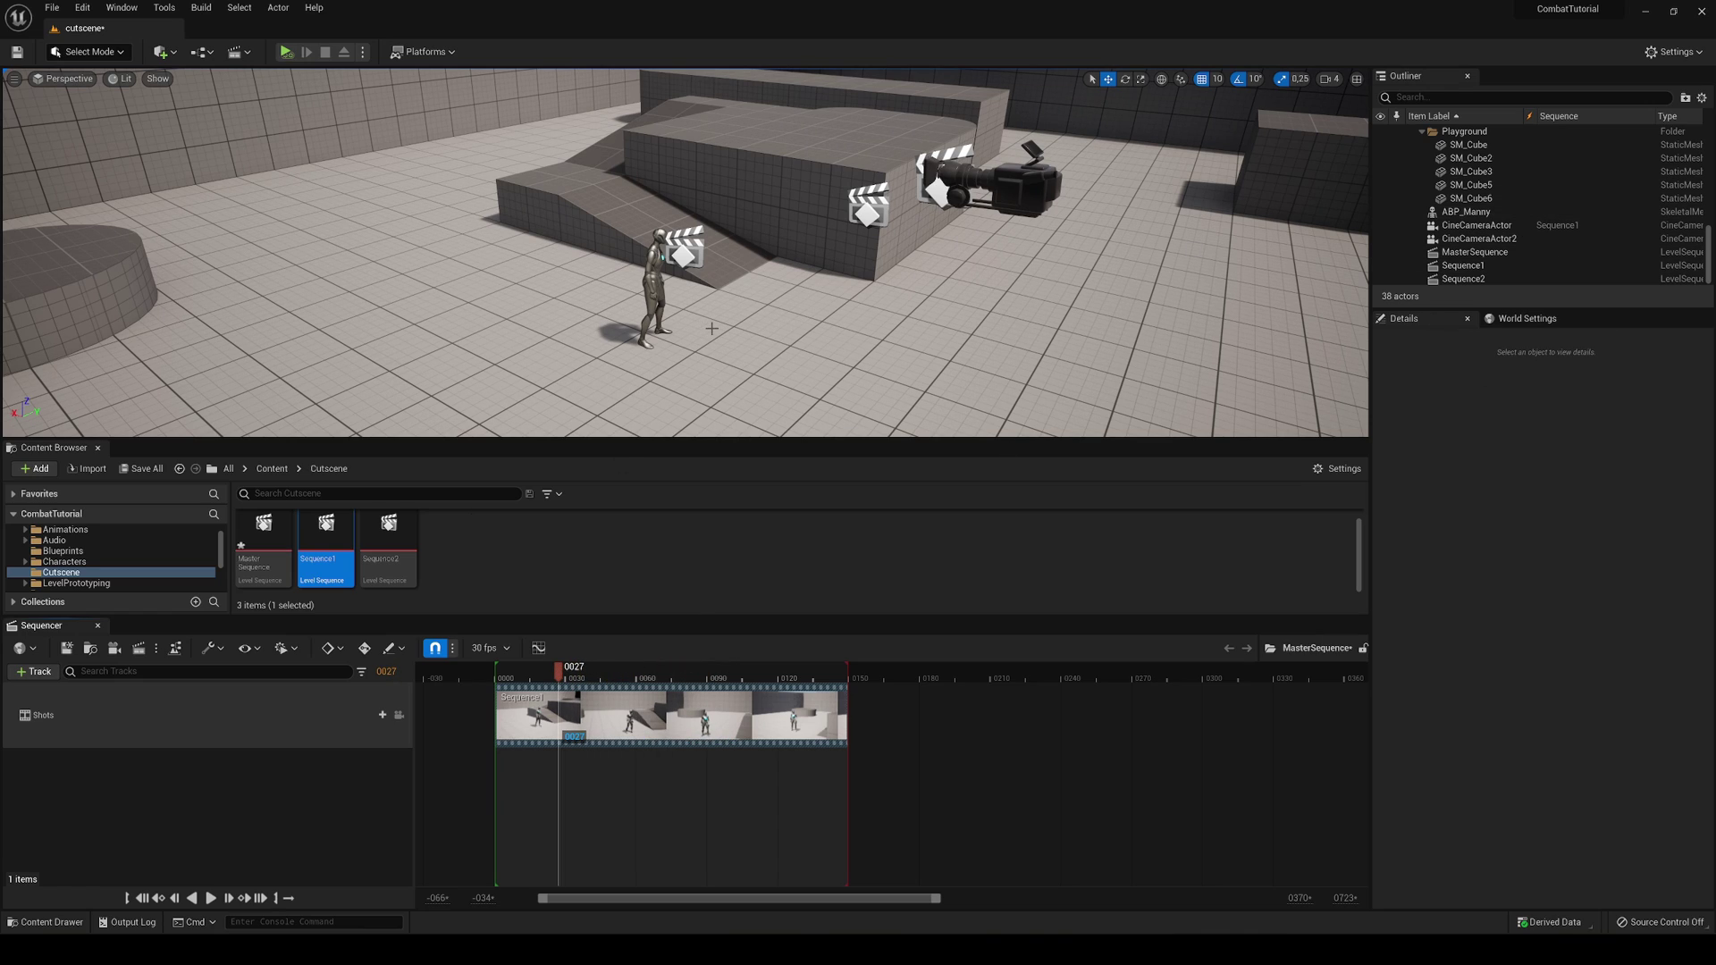
left_click_drag(570, 675, 645, 676)
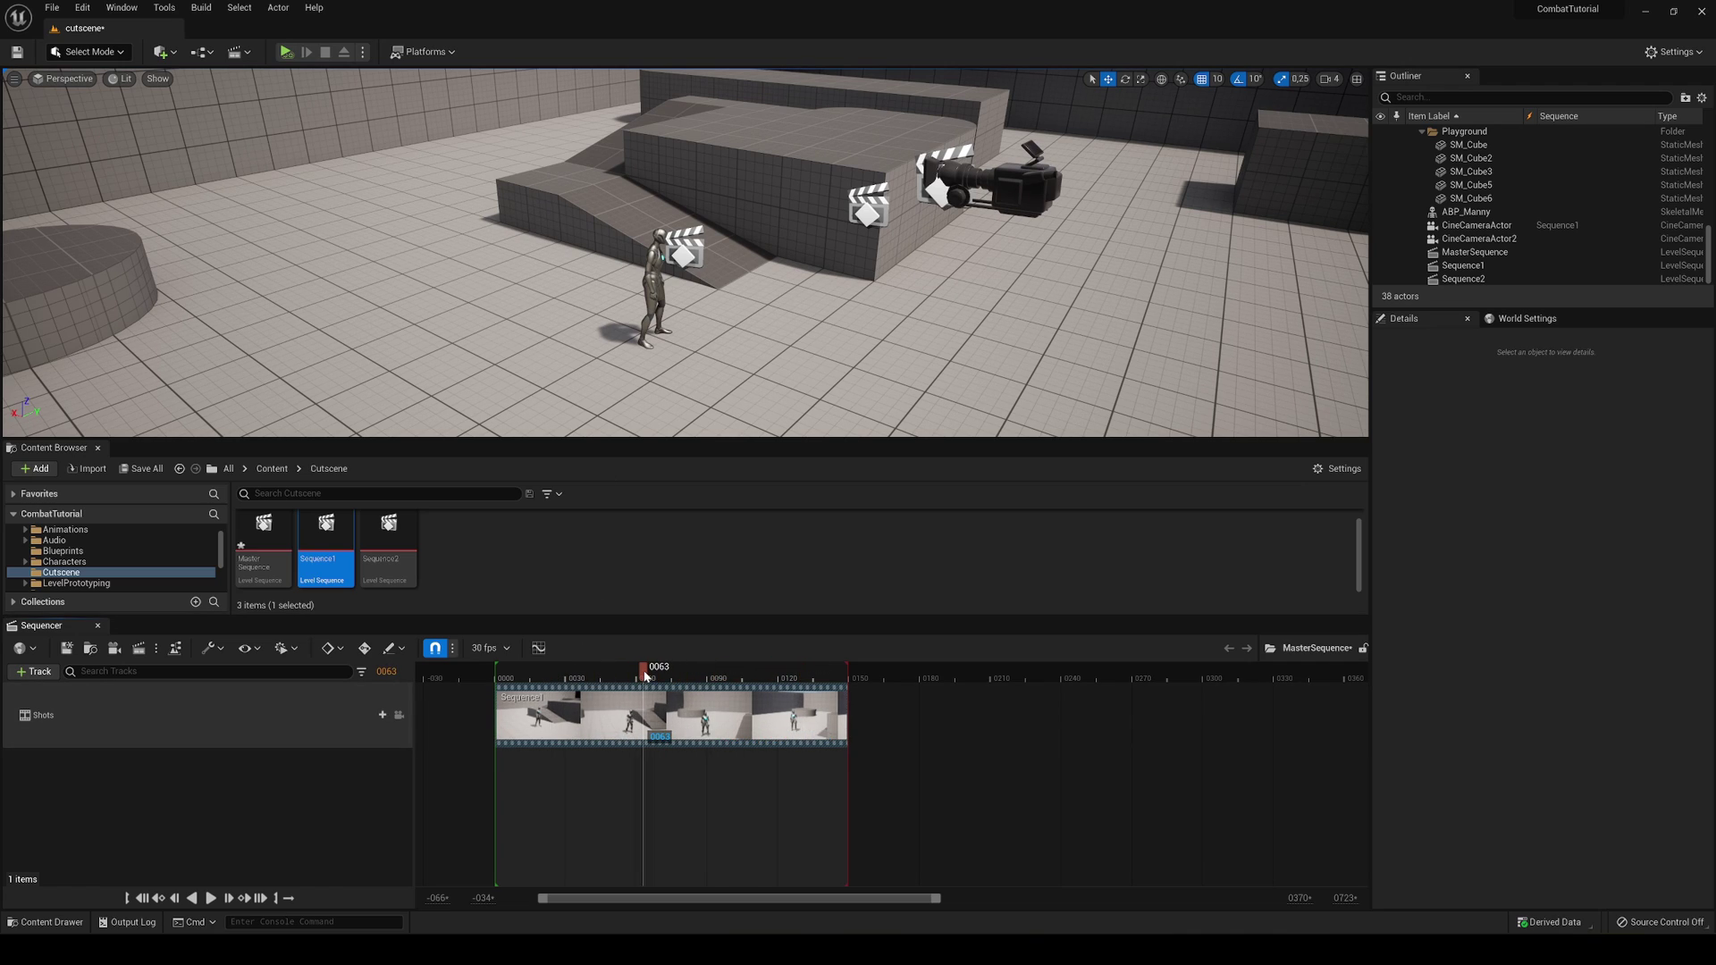
- Place Sequence2 right after Sequence1 and scrub across the cut around frame 125
left_click_drag(389, 546, 743, 663)
left_click(791, 671)
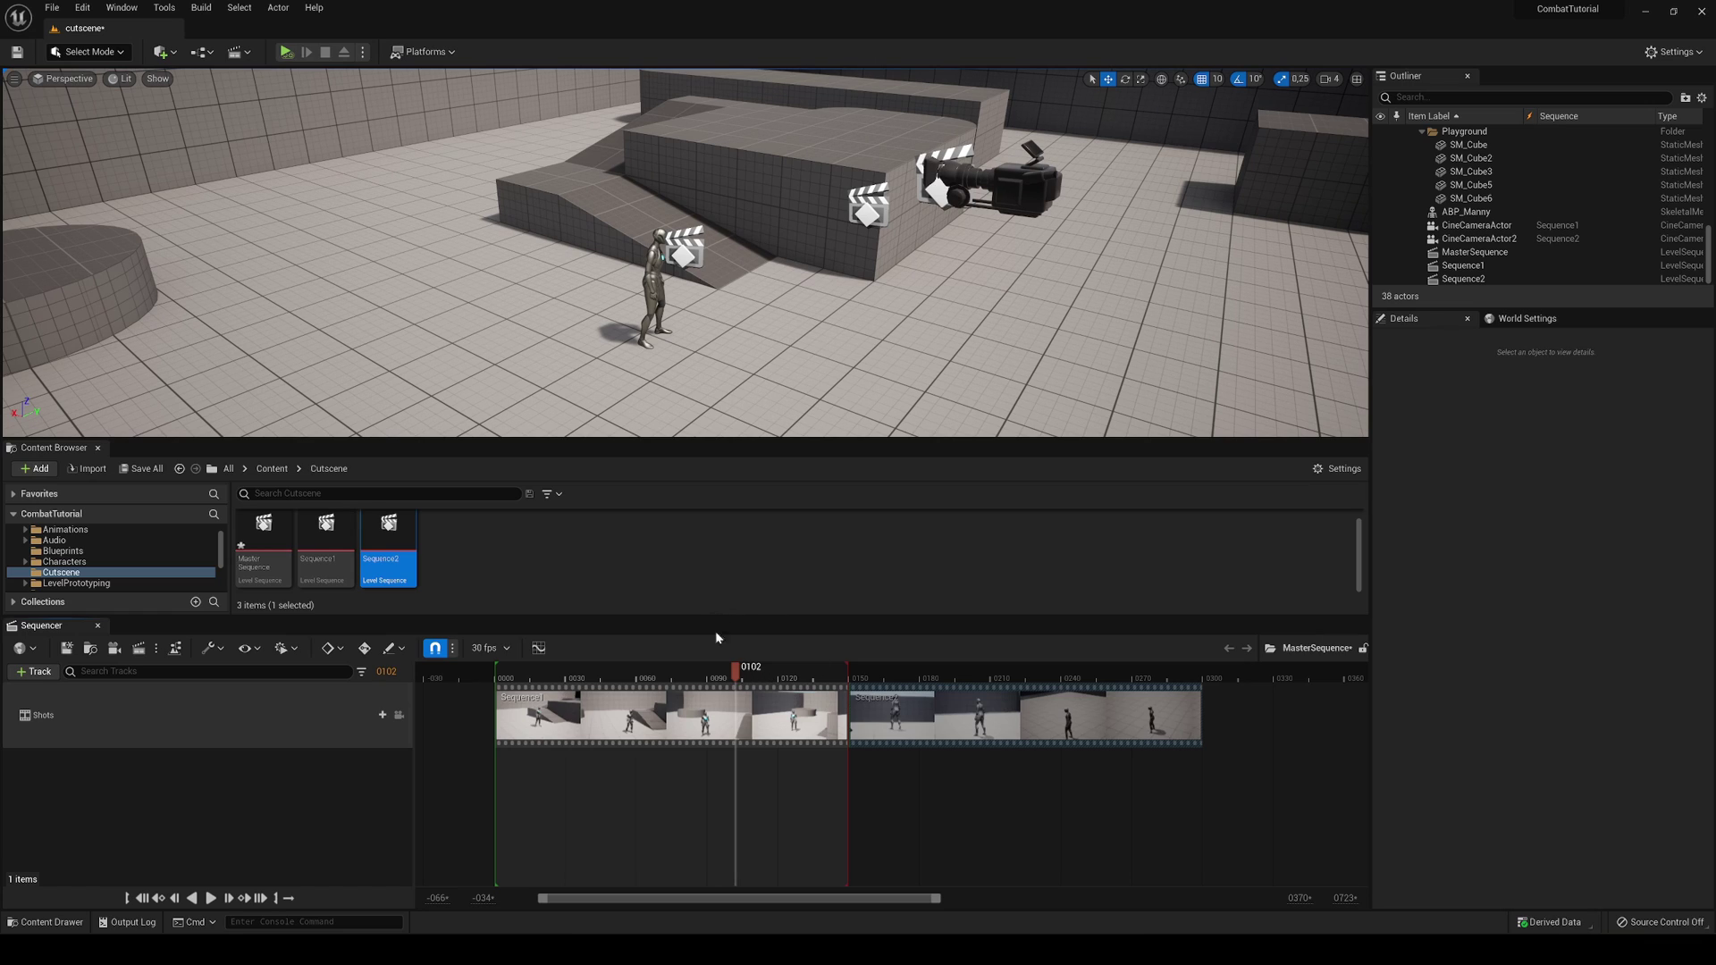
mouse_move(741, 677)
left_mouse_down()
mouse_move(911, 667)
mouse_move(756, 672)
left_mouse_up()
left_click(236, 51)
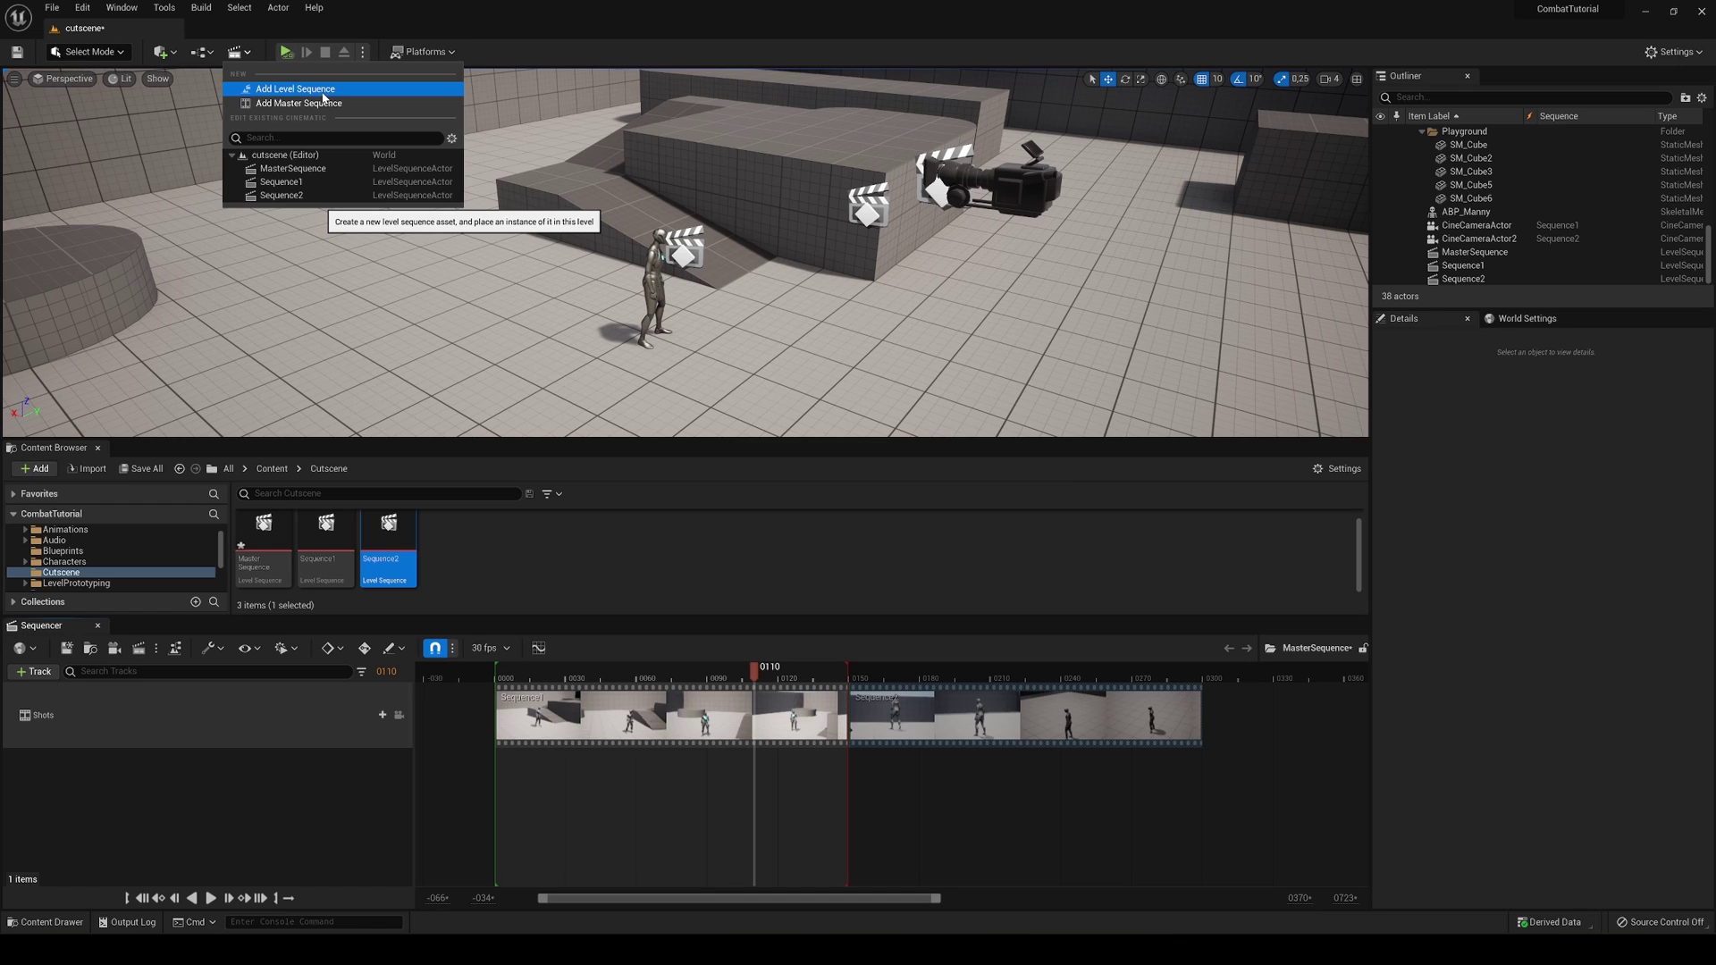
- Move the red playback end marker to the end of the Sequence2 shot
left_click(774, 677)
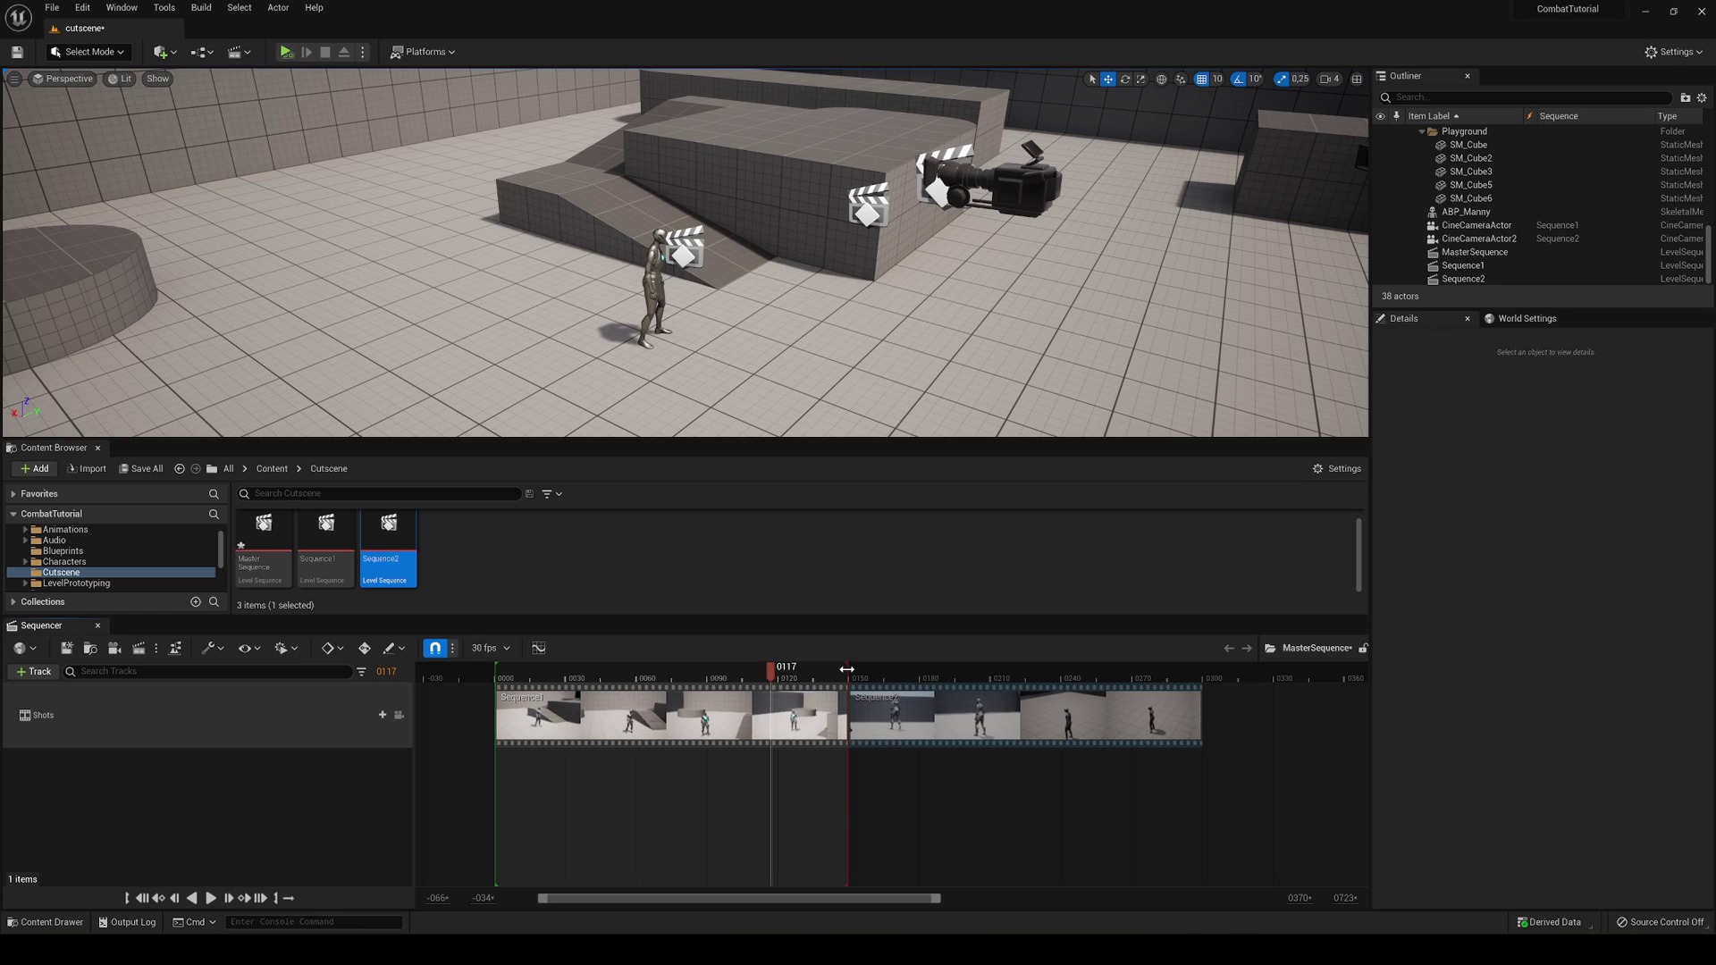
left_click_drag(846, 670, 1178, 780)
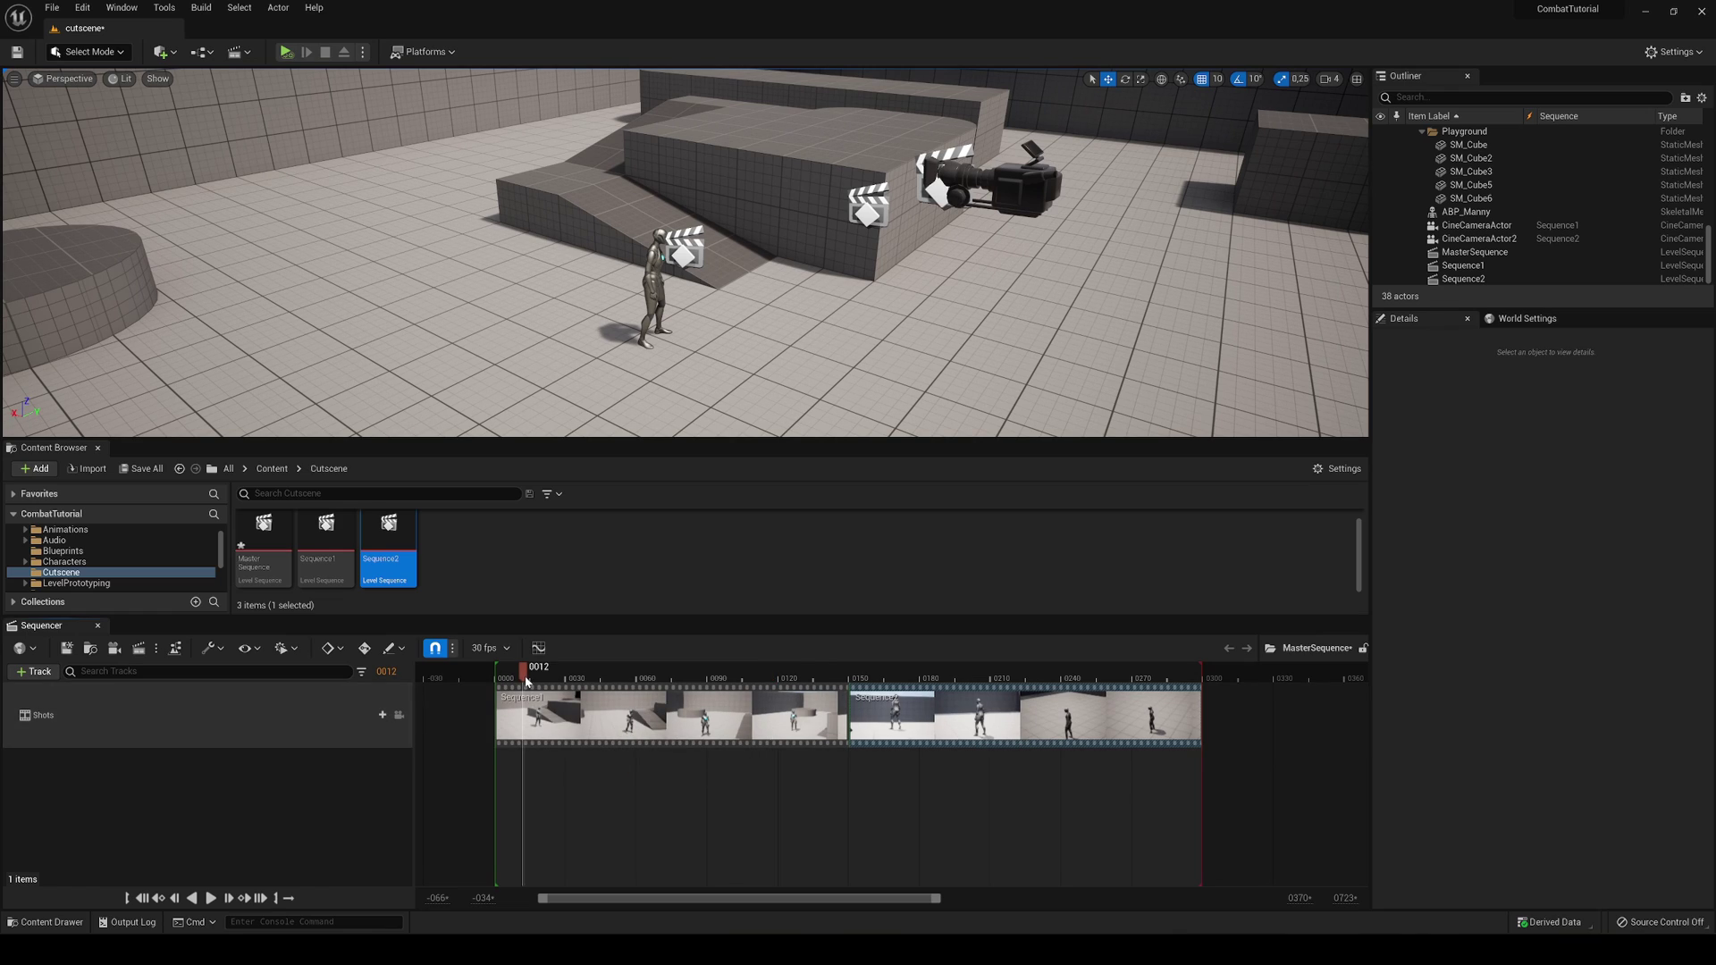
- Select MasterSequence, enable Auto Play and set Loop to Loop Indefinitely
left_click(1483, 253)
left_click(1487, 265)
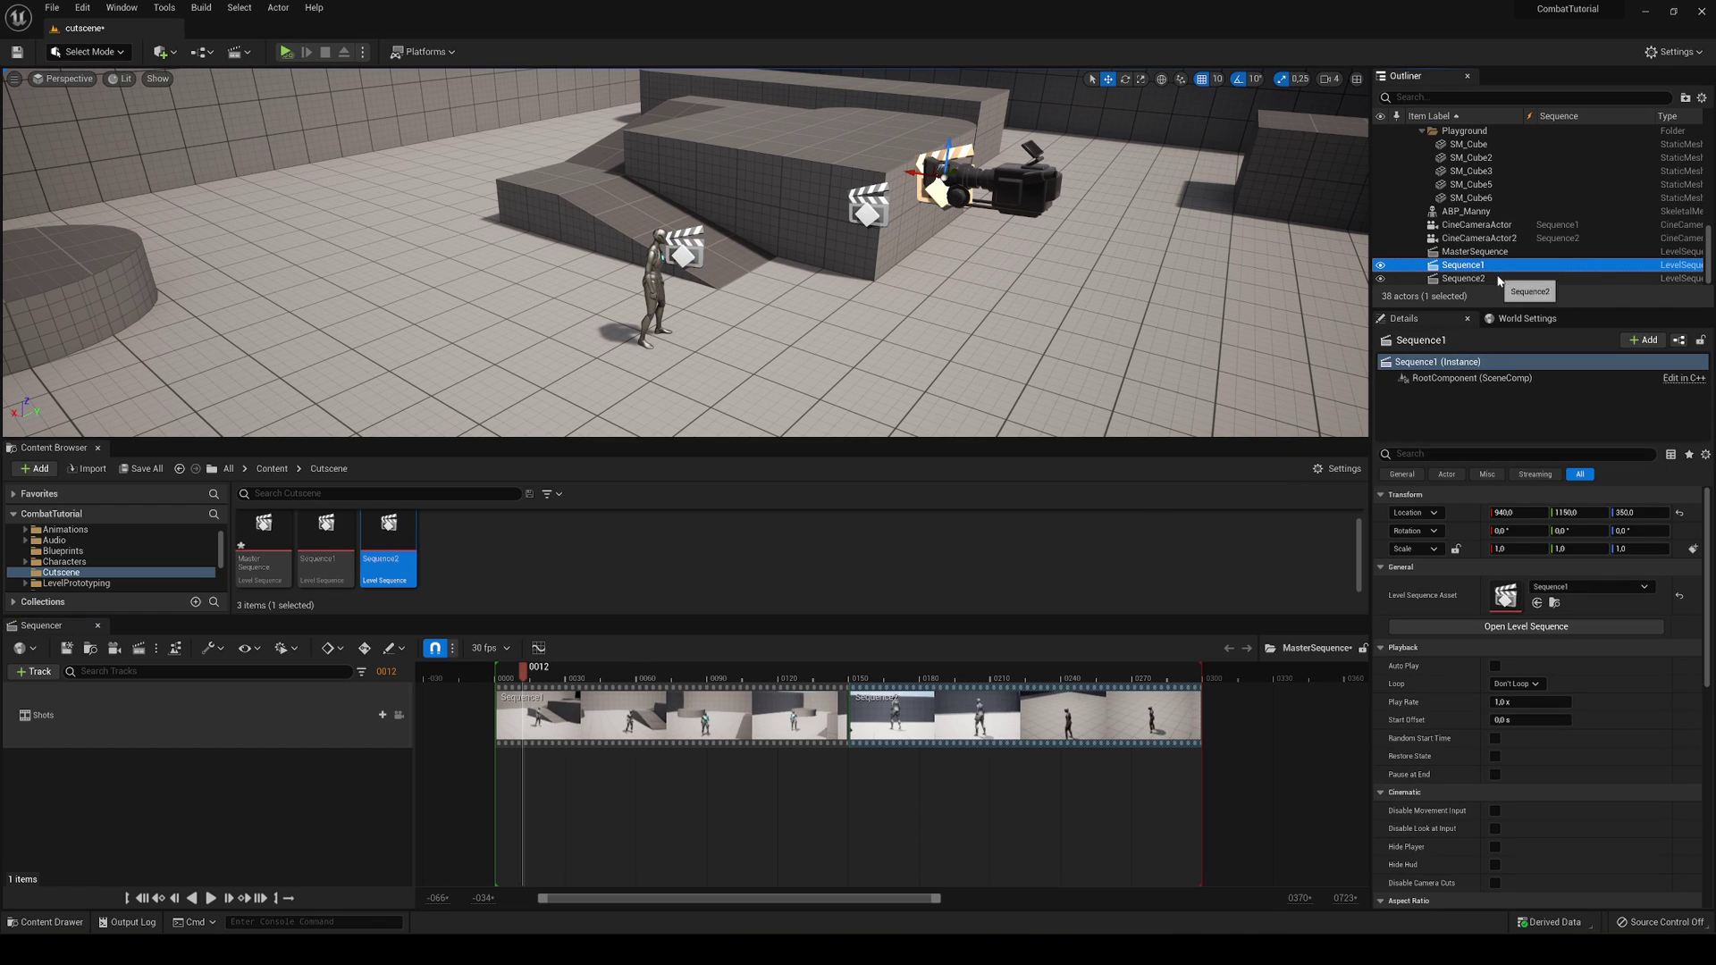
left_click(1498, 279)
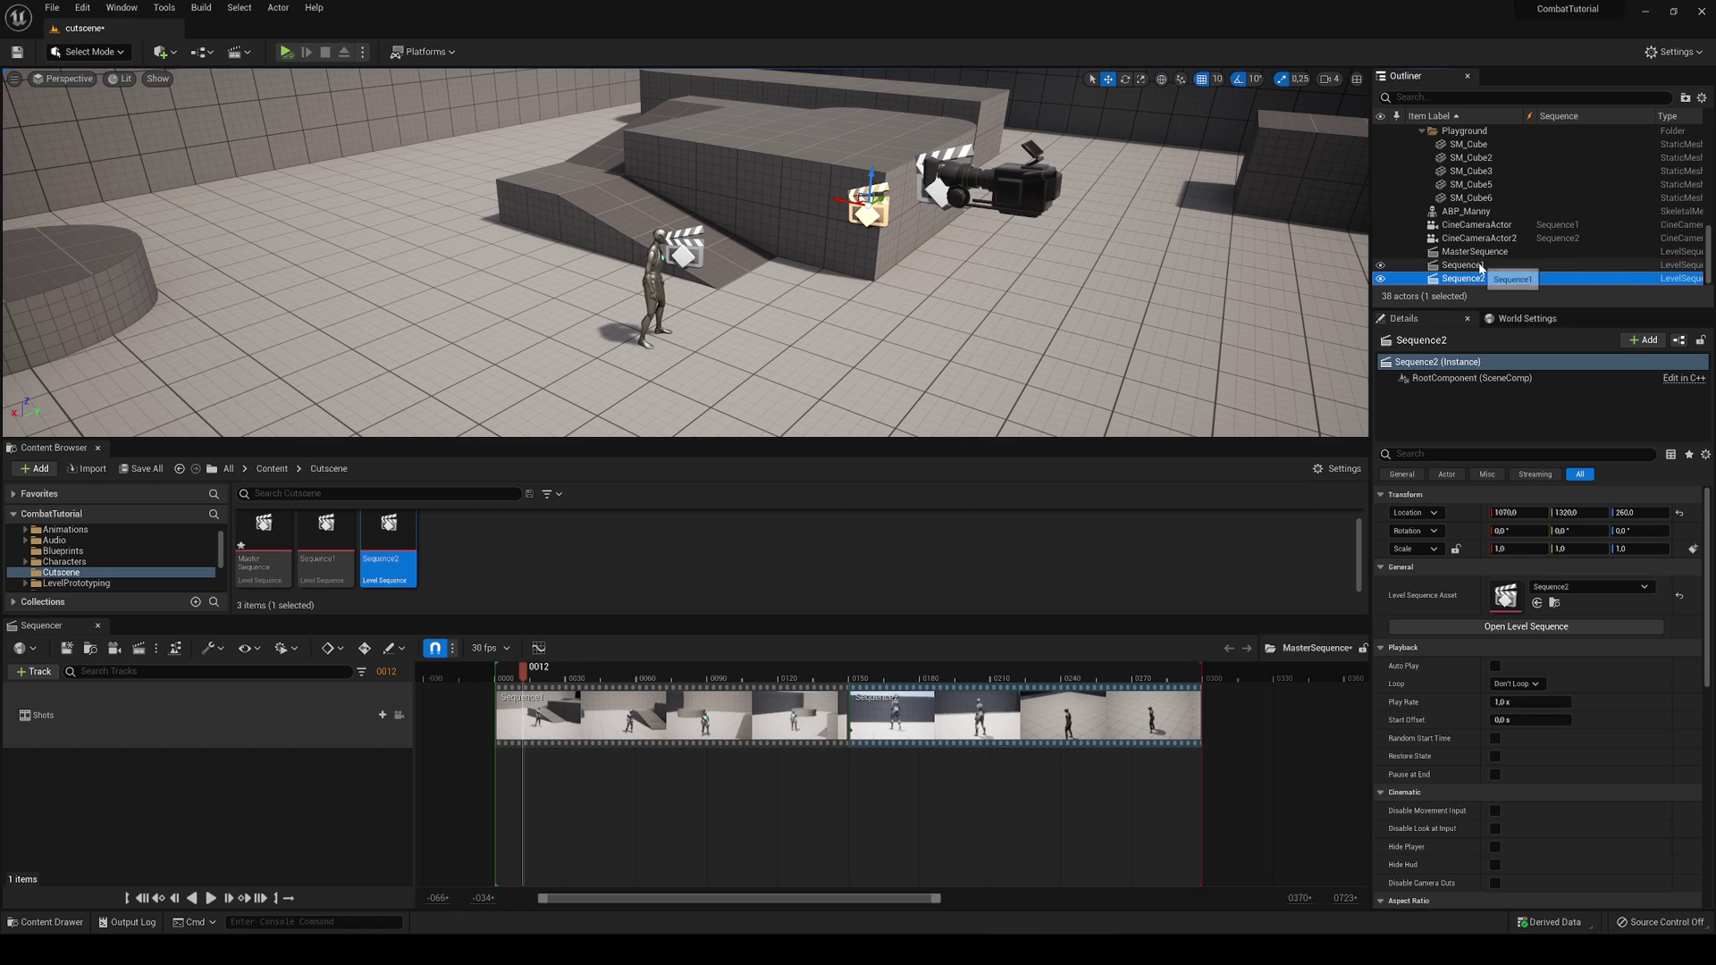
left_click(1479, 266)
key("Down")
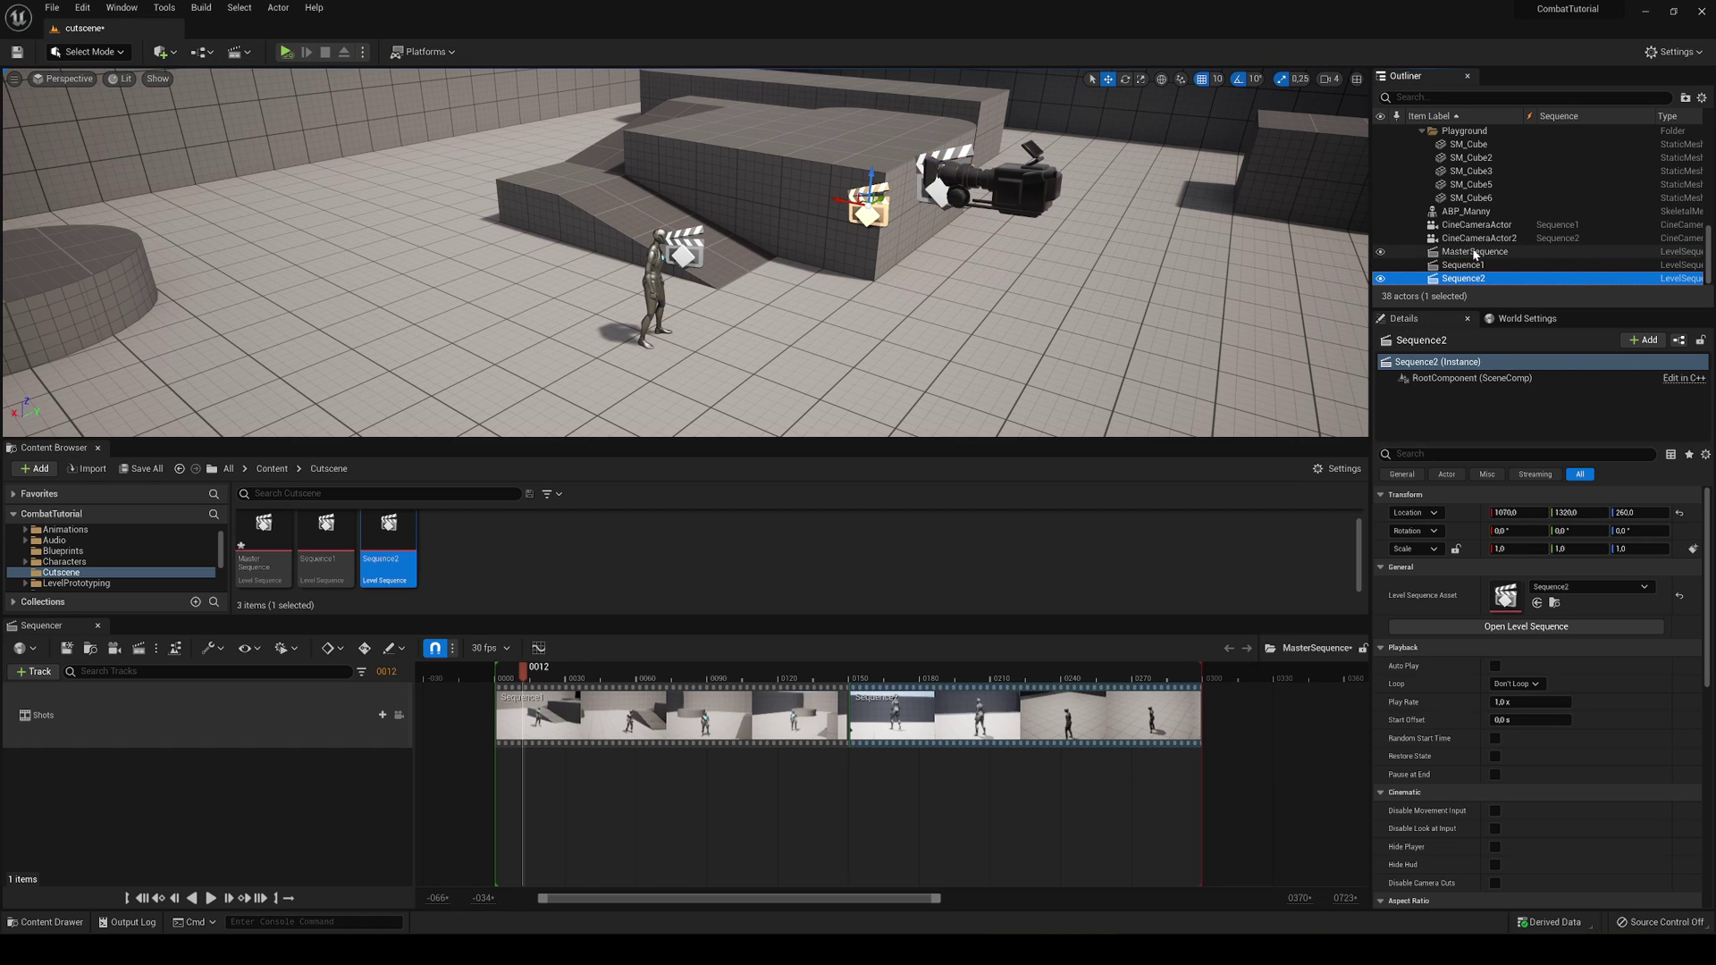
left_click(1473, 253)
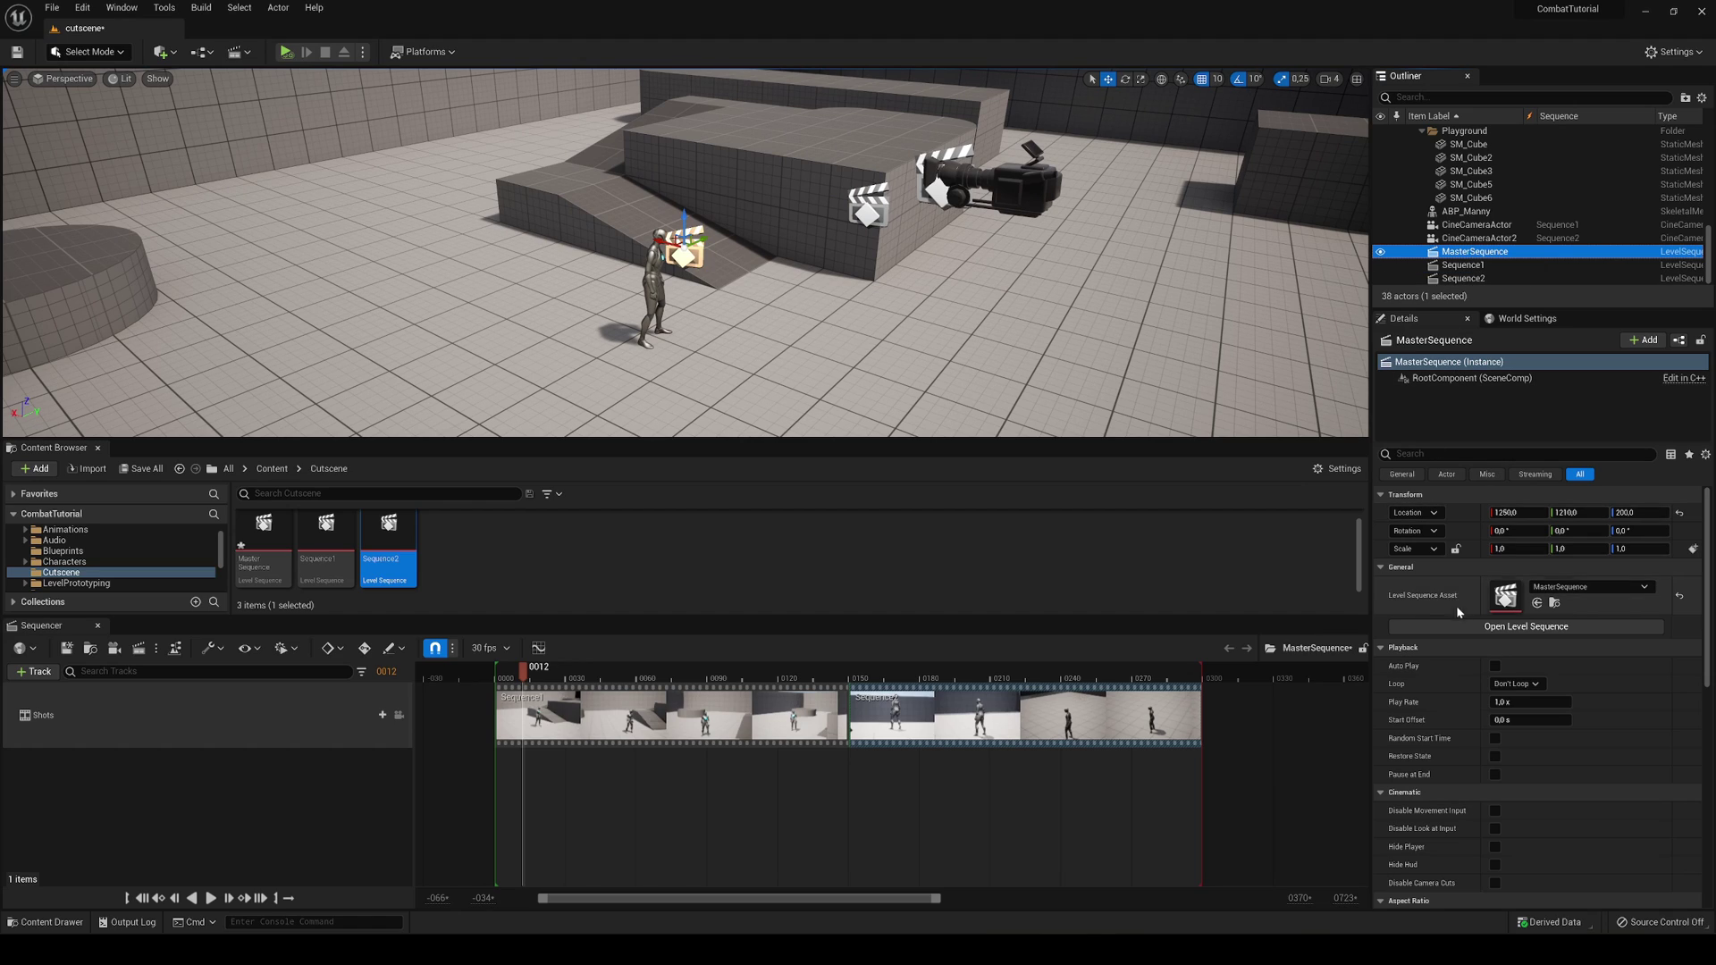
left_click(1495, 667)
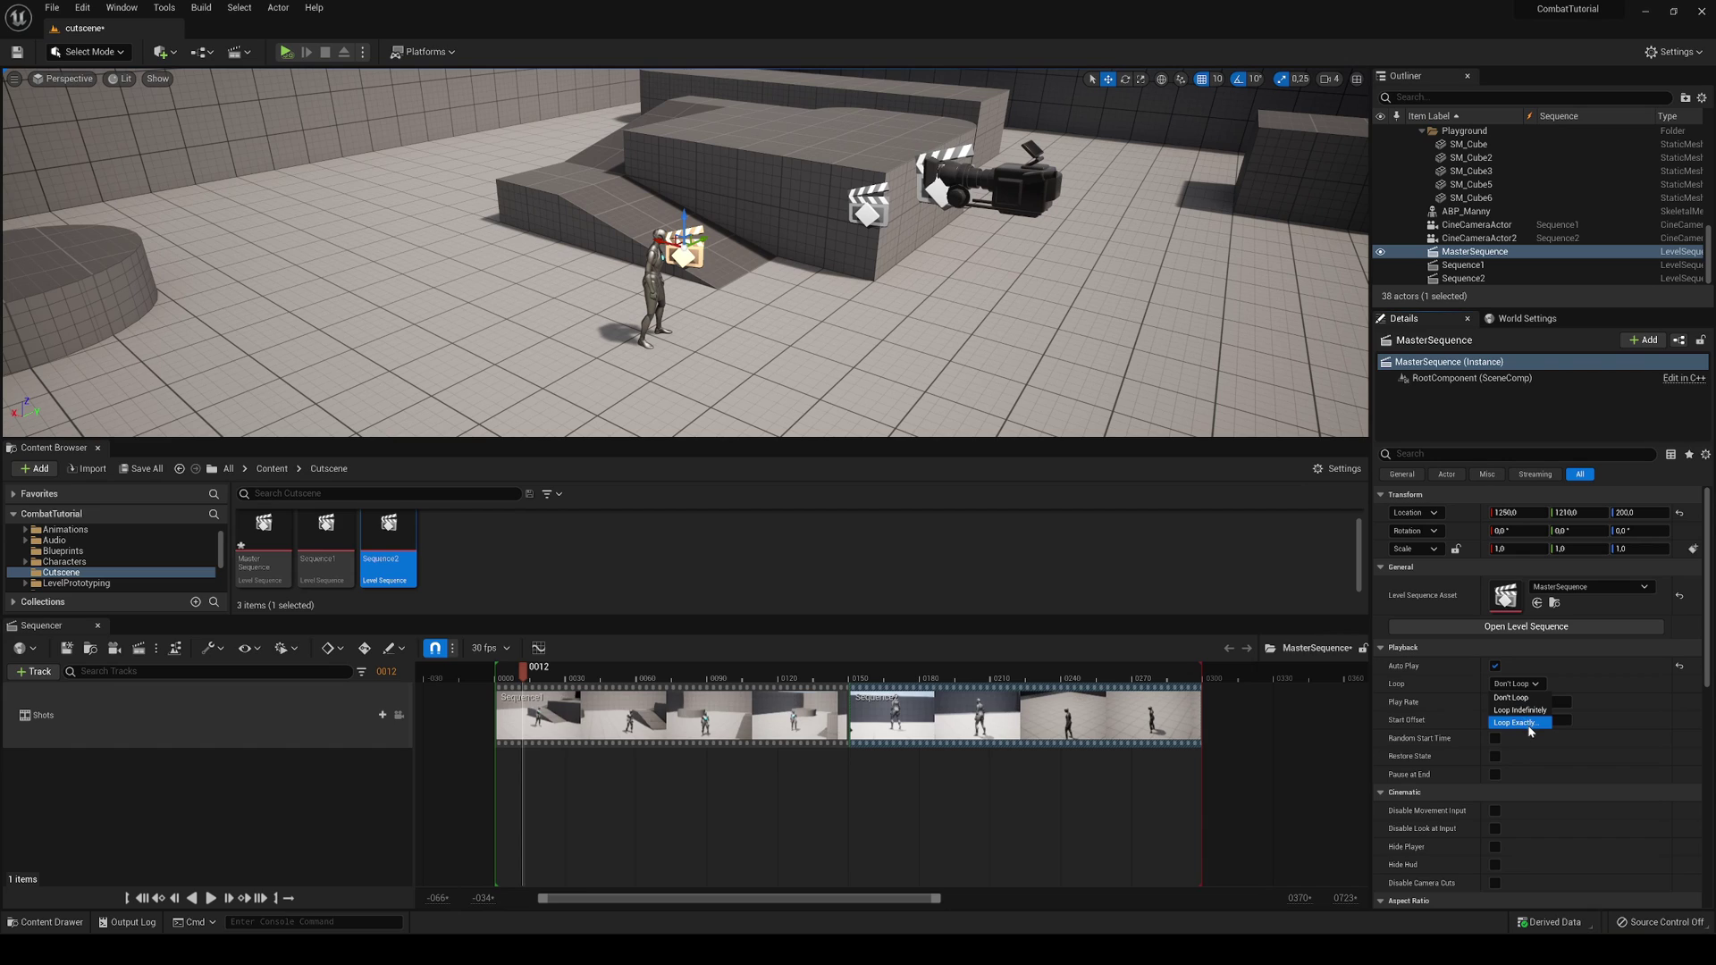
left_click(1519, 711)
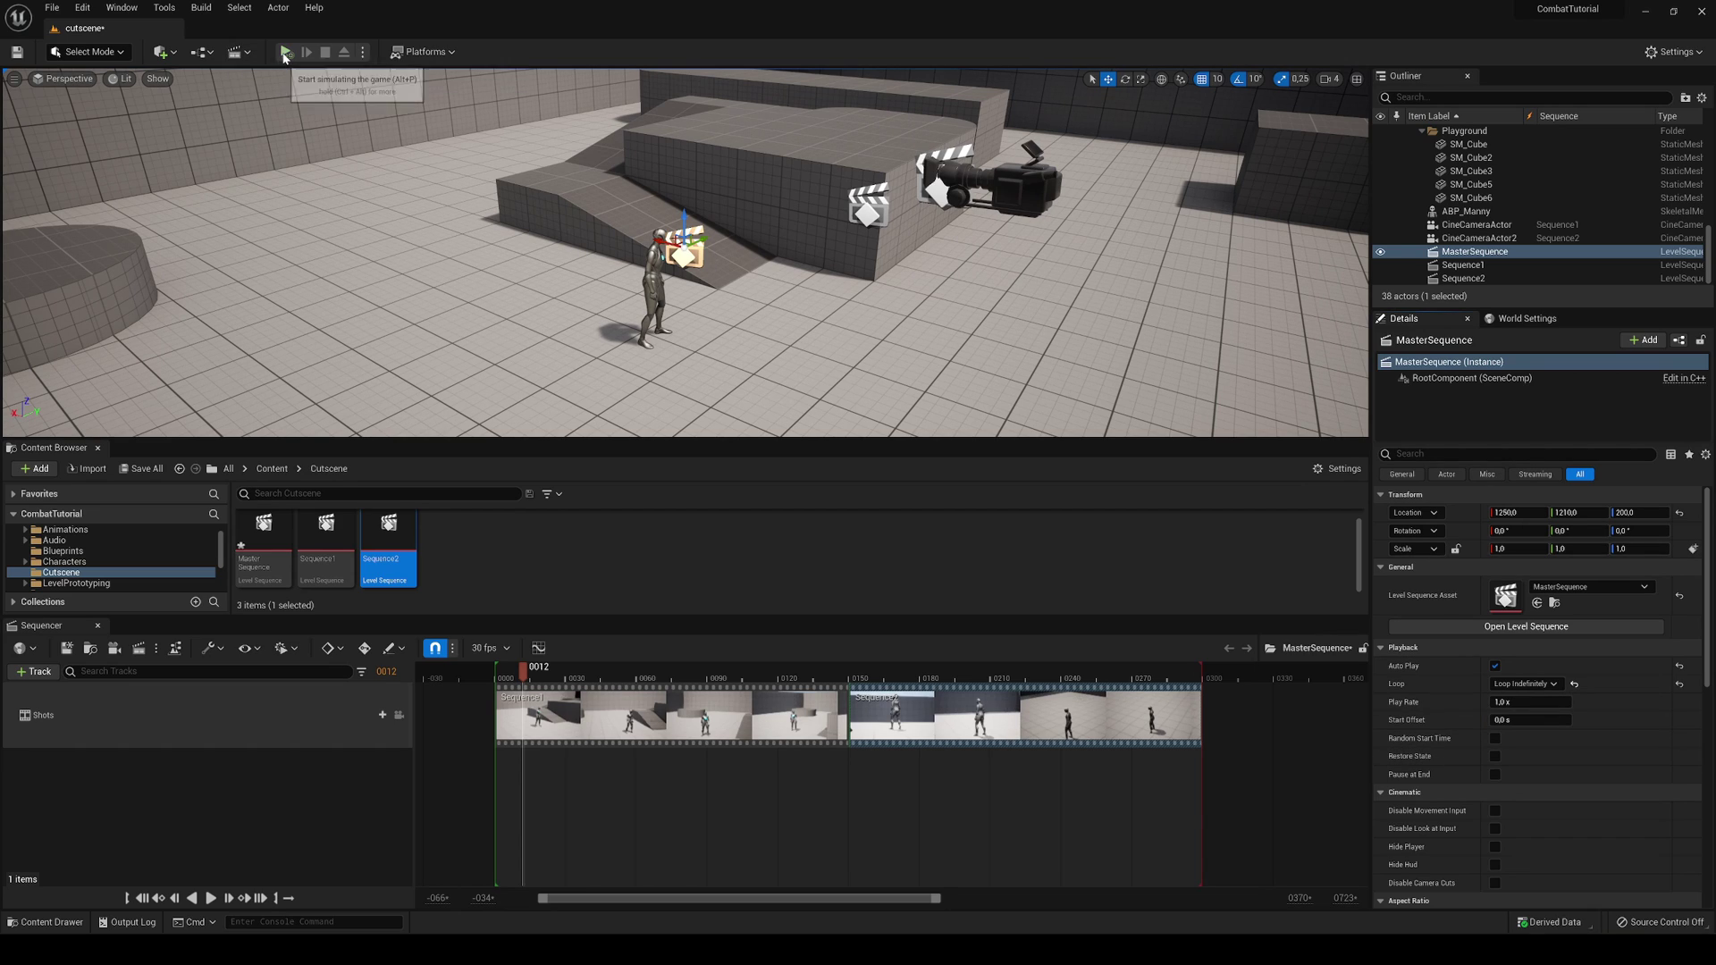
- Open the Play options dropdown and close it without choosing a play mode
left_click(362, 53)
left_click(369, 225)
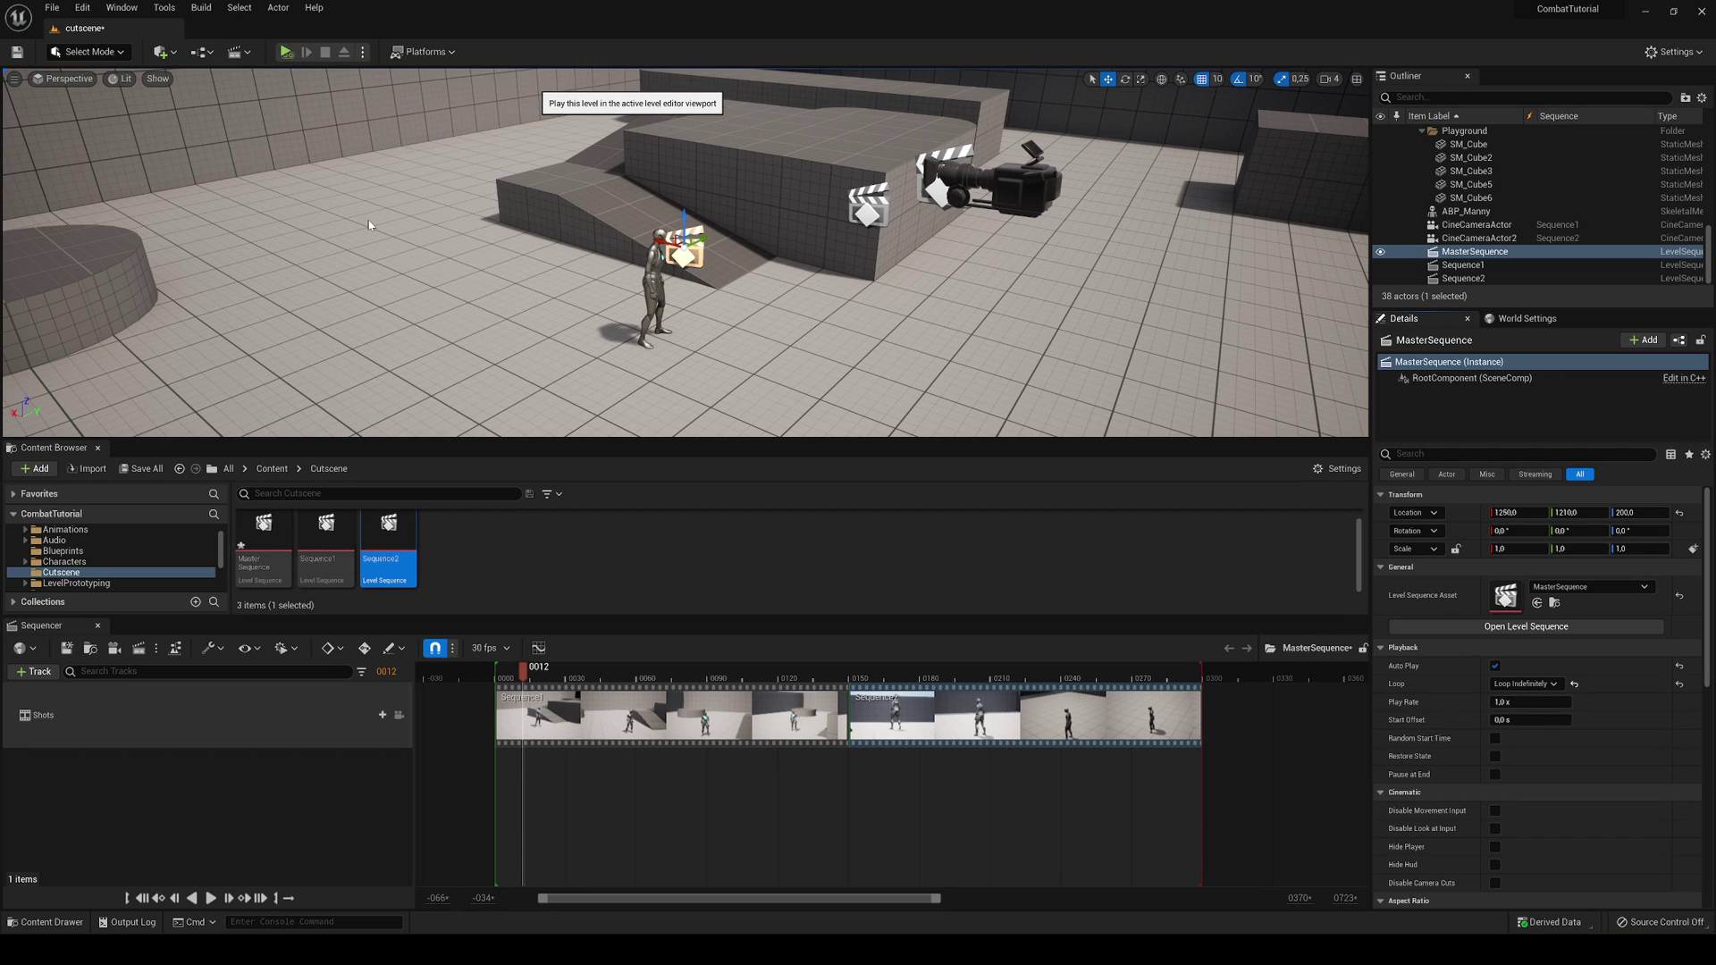